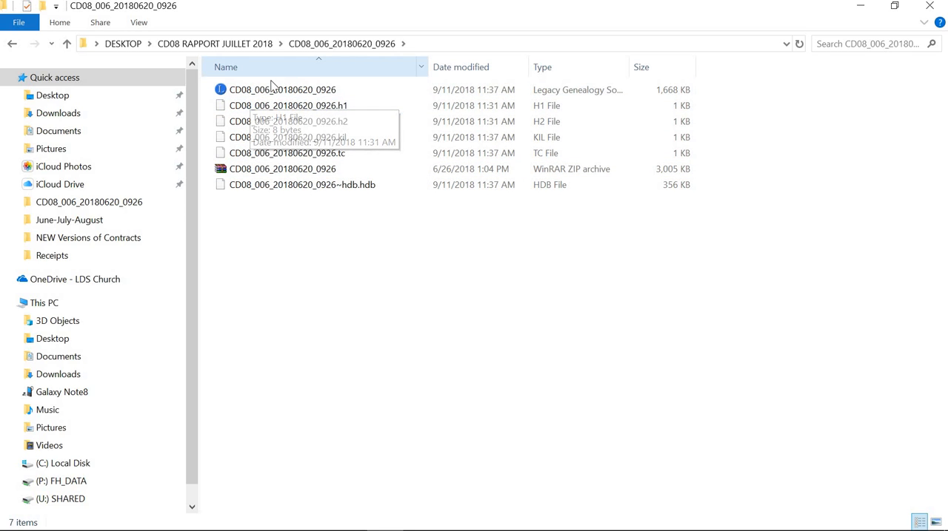
Step: Open the Legacy genealogy file CD08_006_20180620_0926 and place its window on the left side of the screen at full height
{"action": "left_click", "coordinate": [252, 94]}
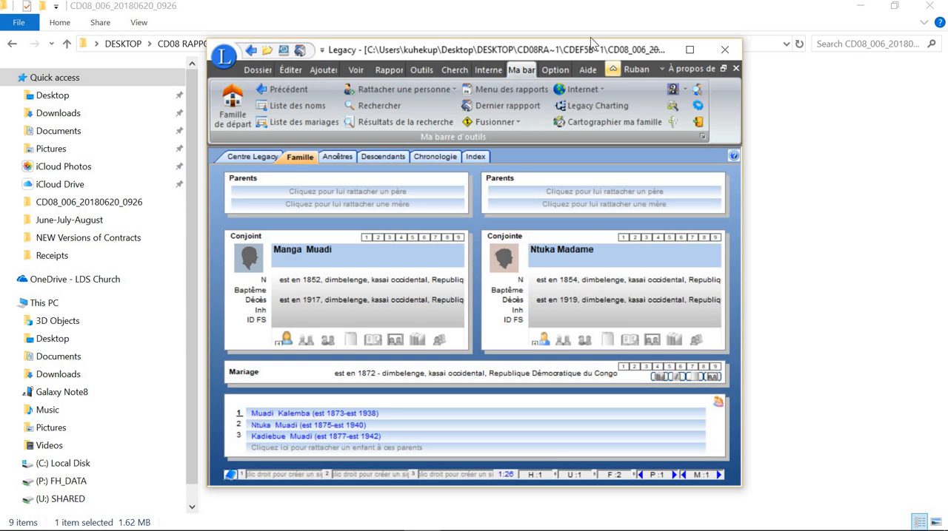
{"action": "left_click_drag", "start_coordinate": [544, 47], "coordinate": [378, 15]}
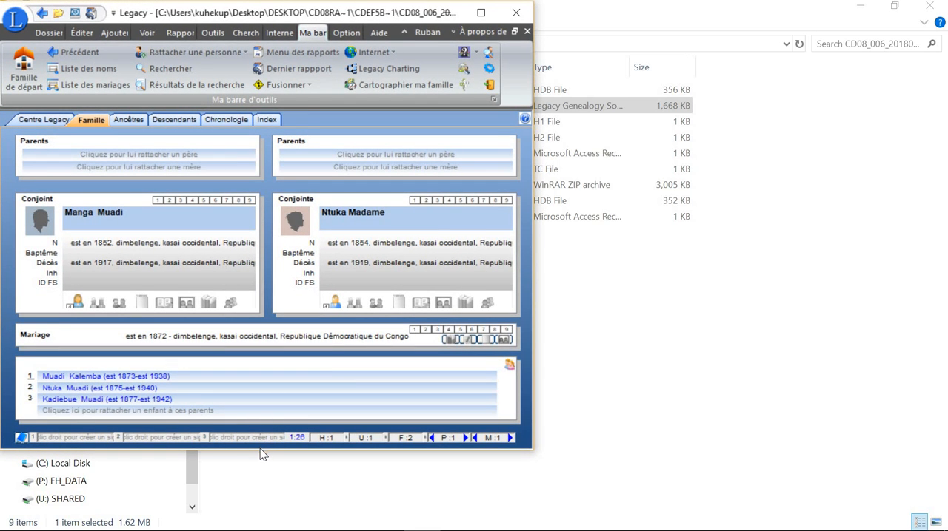
{"action": "left_click_drag", "start_coordinate": [259, 451], "coordinate": [258, 529]}
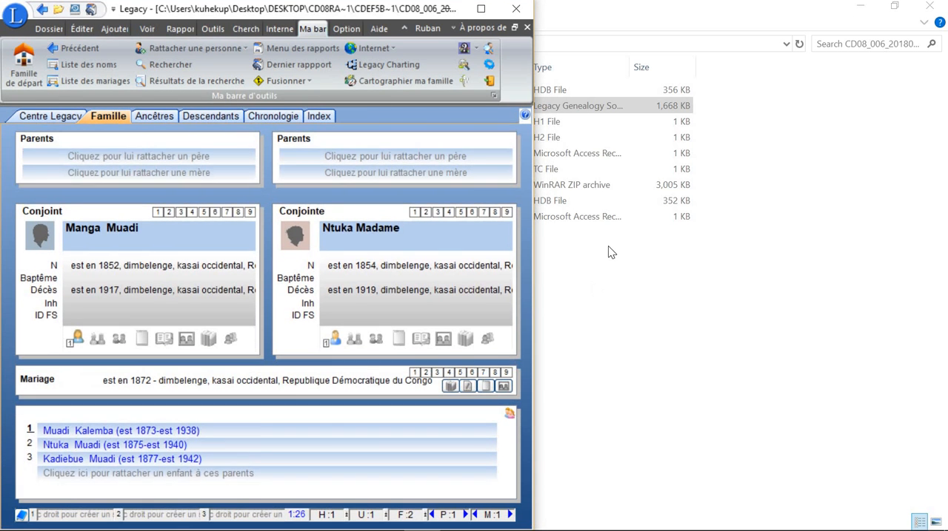
Step: Open metadata.json from inside the CD08_006_20180620_0926 ZIP archive
{"action": "left_click", "coordinate": [622, 302]}
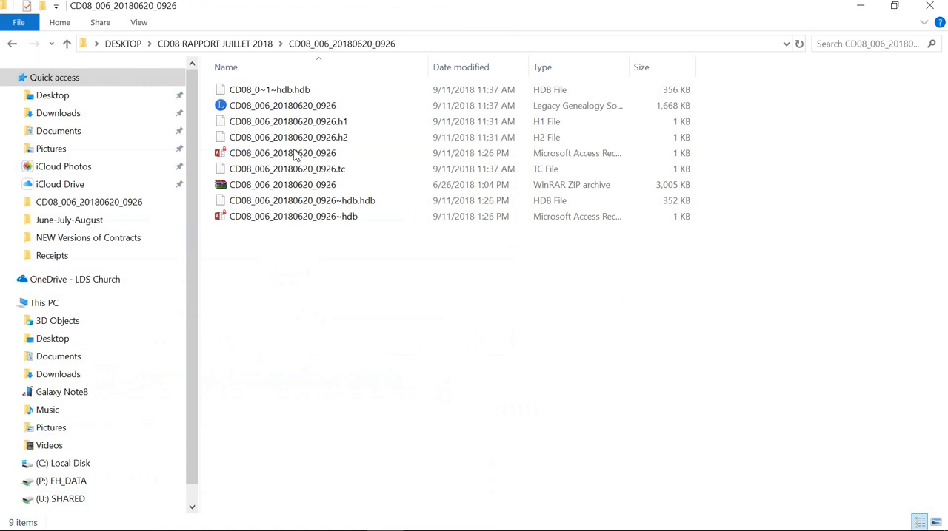
{"action": "left_click", "coordinate": [286, 186]}
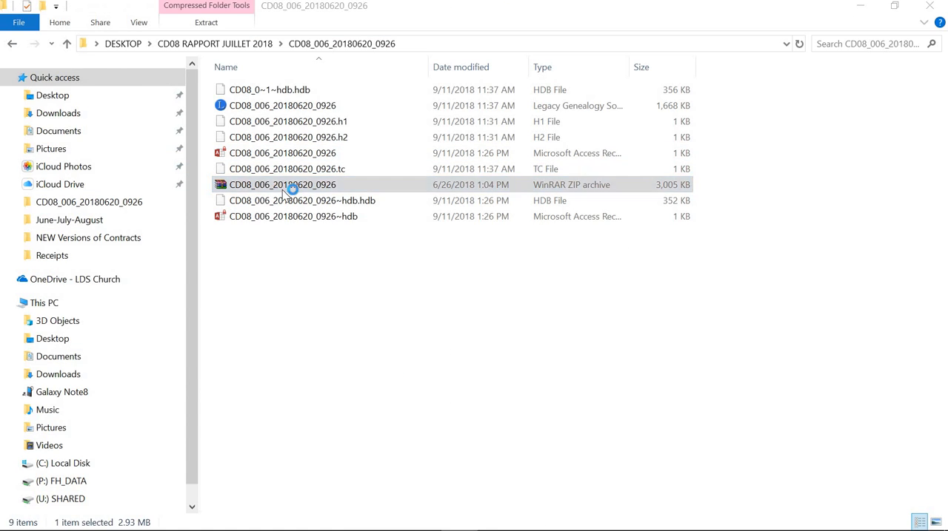
{"action": "left_click", "coordinate": [722, 50]}
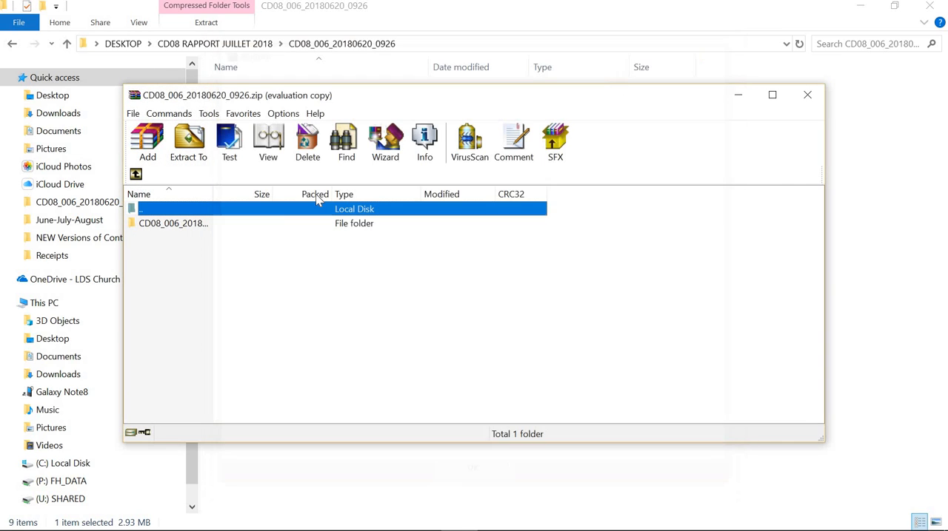
{"action": "double_click", "coordinate": [183, 223]}
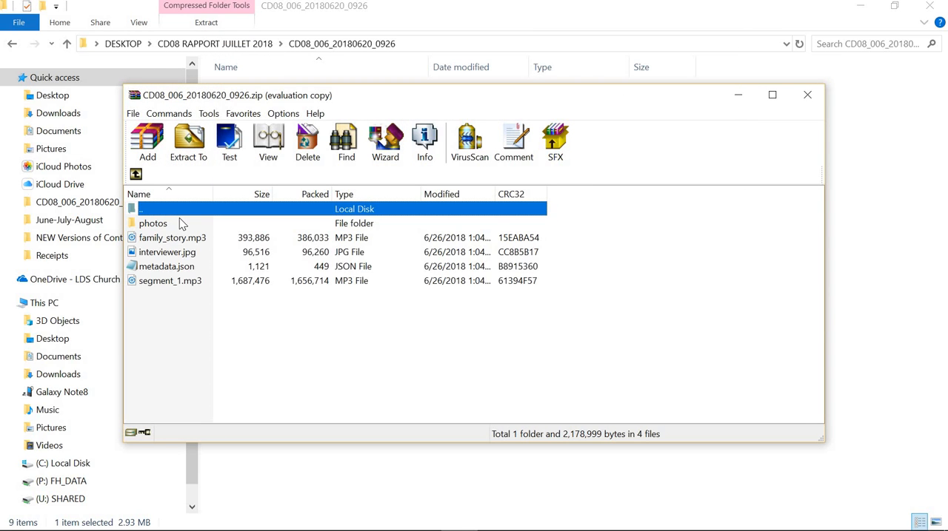
{"action": "double_click", "coordinate": [166, 266]}
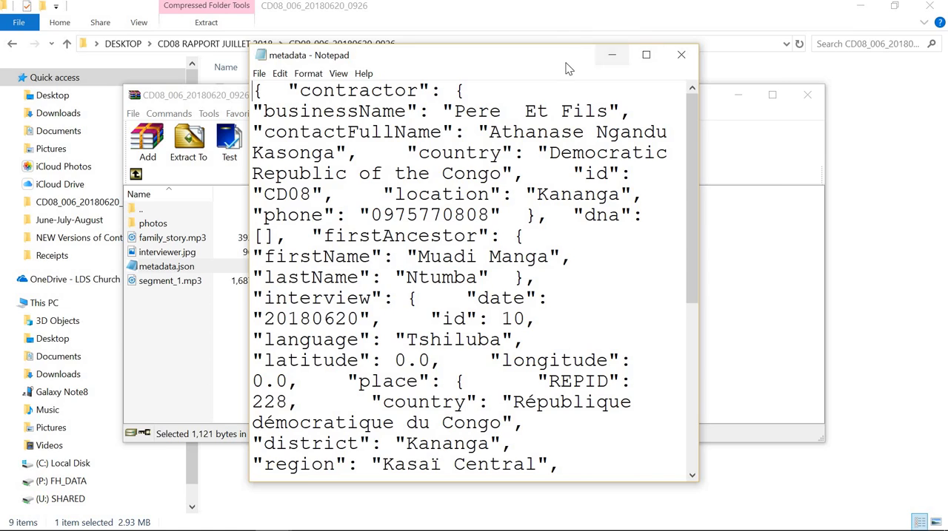
Step: Arrange the metadata text window beside the Legacy family window so both can be read together
{"action": "left_click_drag", "start_coordinate": [586, 60], "coordinate": [814, 21]}
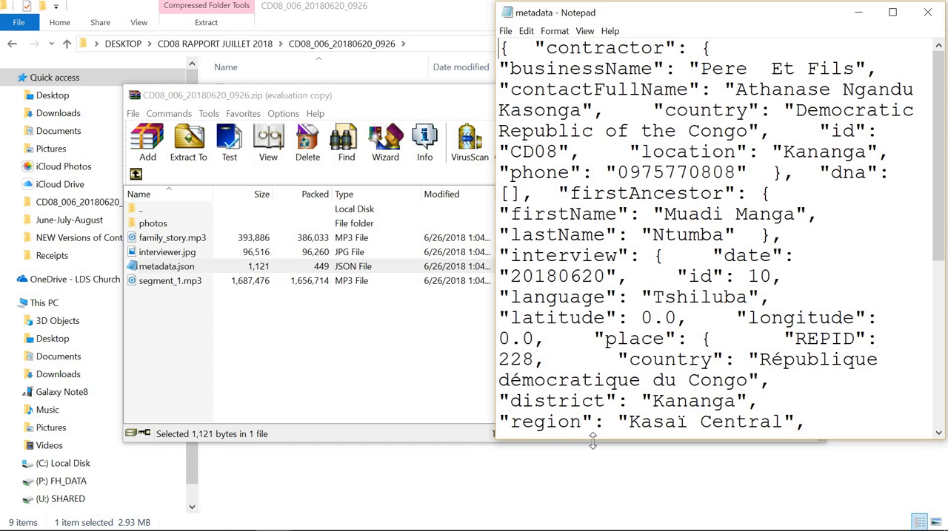
{"action": "left_click_drag", "start_coordinate": [597, 438], "coordinate": [599, 529]}
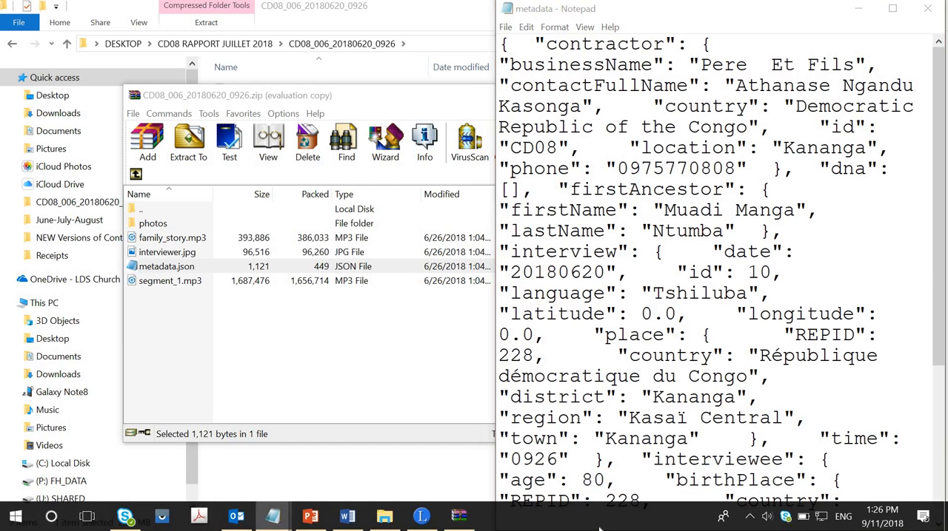
{"action": "left_click", "coordinate": [420, 516]}
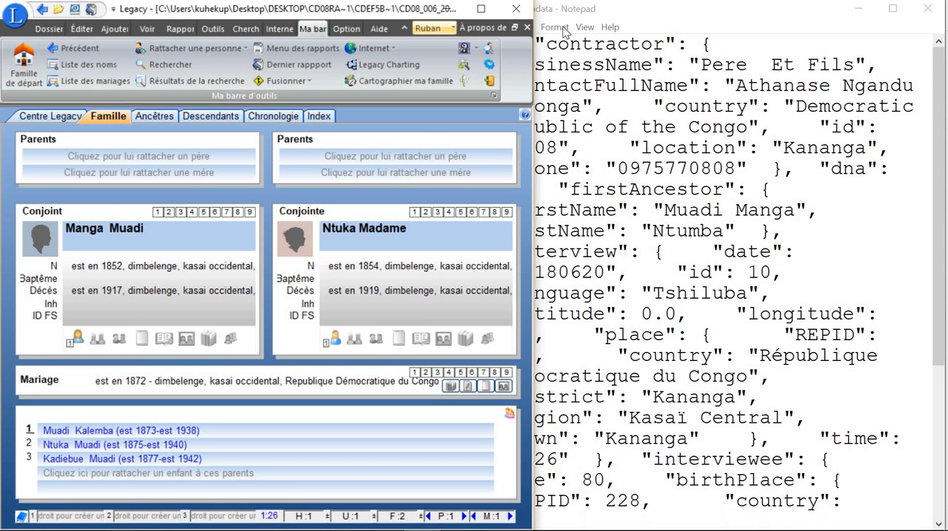
{"action": "left_click", "coordinate": [583, 15]}
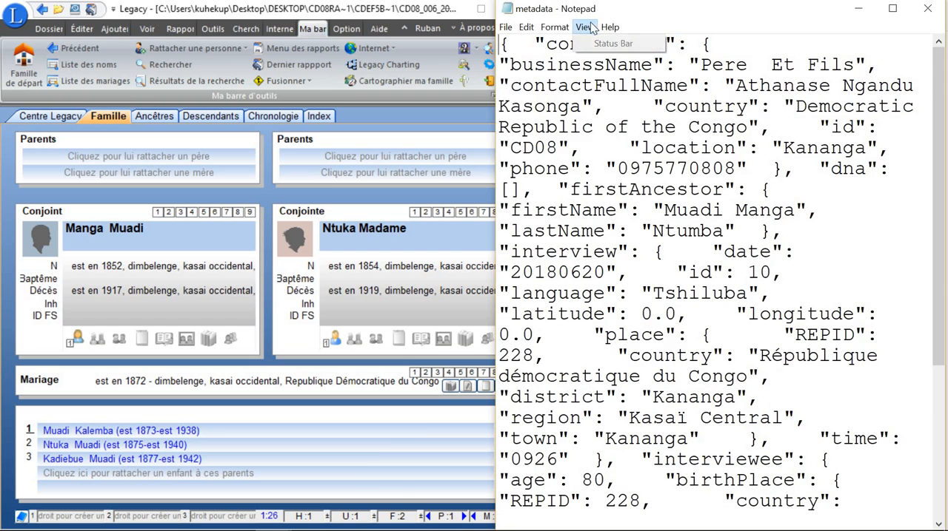
{"action": "left_click_drag", "start_coordinate": [612, 16], "coordinate": [610, 28]}
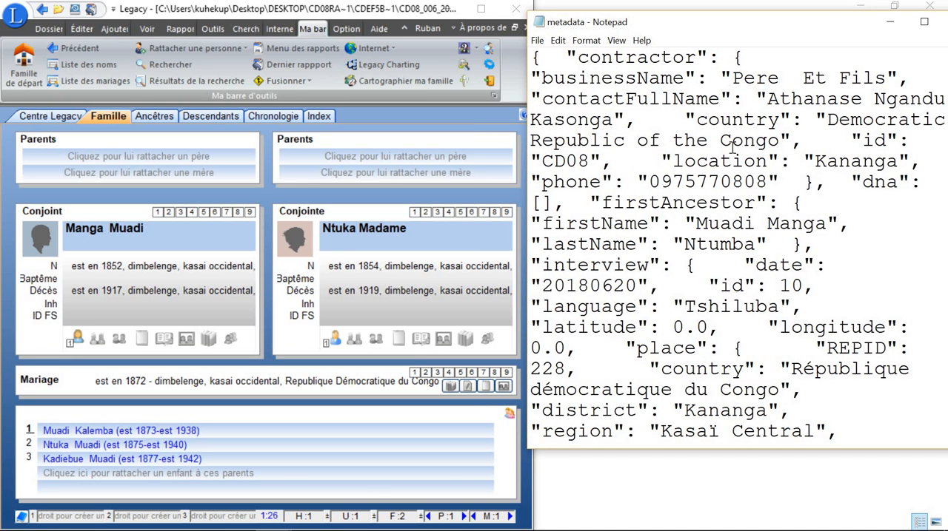
Step: Switch to Outlook to review the CD08 Report Update message on ancestors missing from Legacy files, and minimize it
{"action": "mouse_move", "coordinate": [274, 530]}
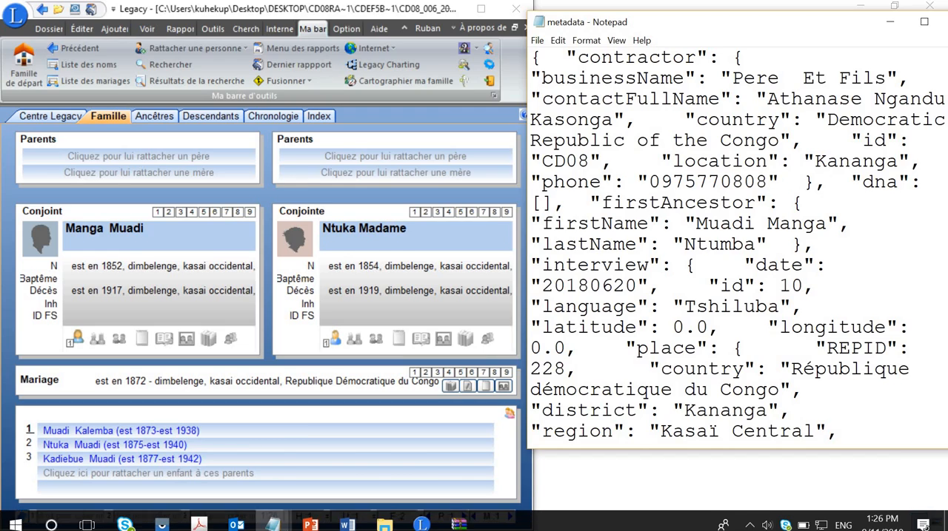
{"action": "left_click", "coordinate": [236, 523]}
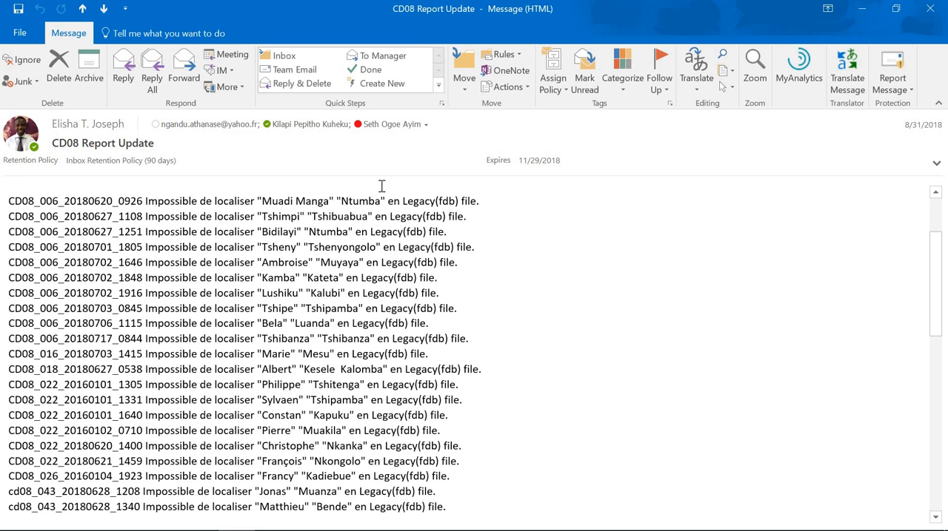
{"action": "left_click", "coordinate": [863, 10]}
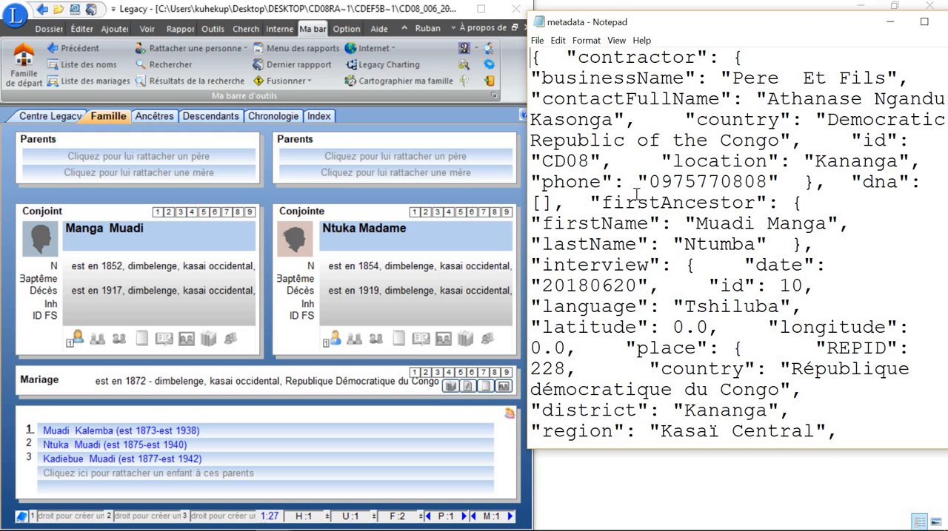
Step: Highlight the firstAncestor entry's firstName and lastName values in the metadata file
{"action": "left_click_drag", "start_coordinate": [601, 204], "coordinate": [748, 207]}
{"action": "left_click_drag", "start_coordinate": [544, 224], "coordinate": [819, 226]}
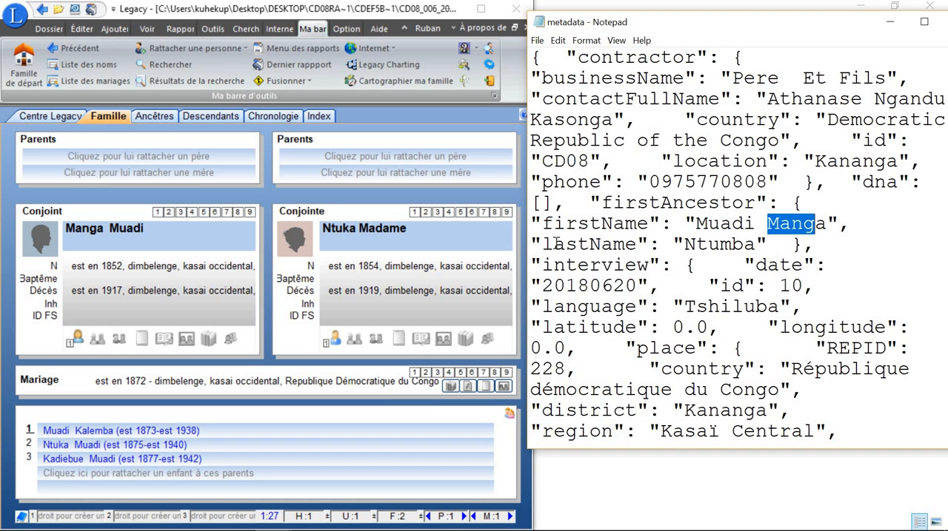
{"action": "left_click_drag", "start_coordinate": [554, 243], "coordinate": [756, 248]}
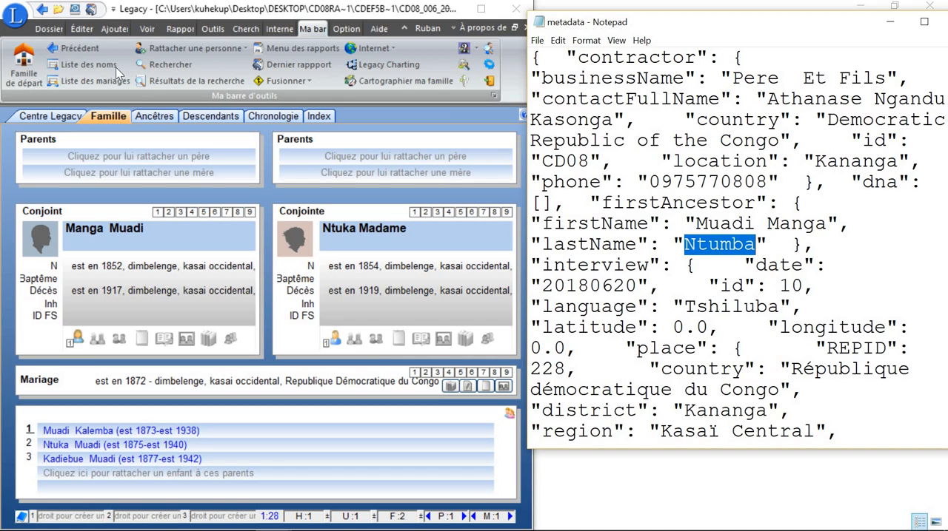
Step: Open Legacy's list of names and position its window so the first ancestor's details in the metadata stay readable
{"action": "left_click", "coordinate": [78, 64]}
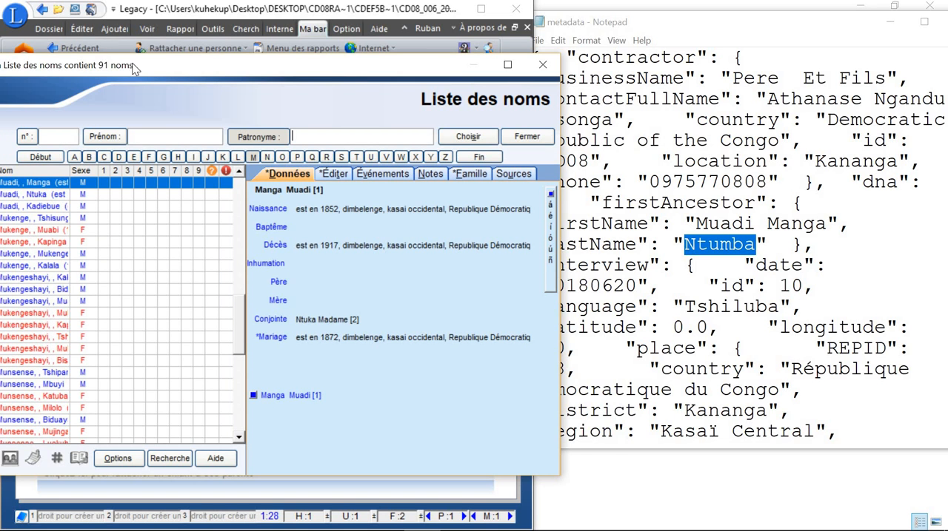
{"action": "left_click_drag", "start_coordinate": [205, 72], "coordinate": [249, 68]}
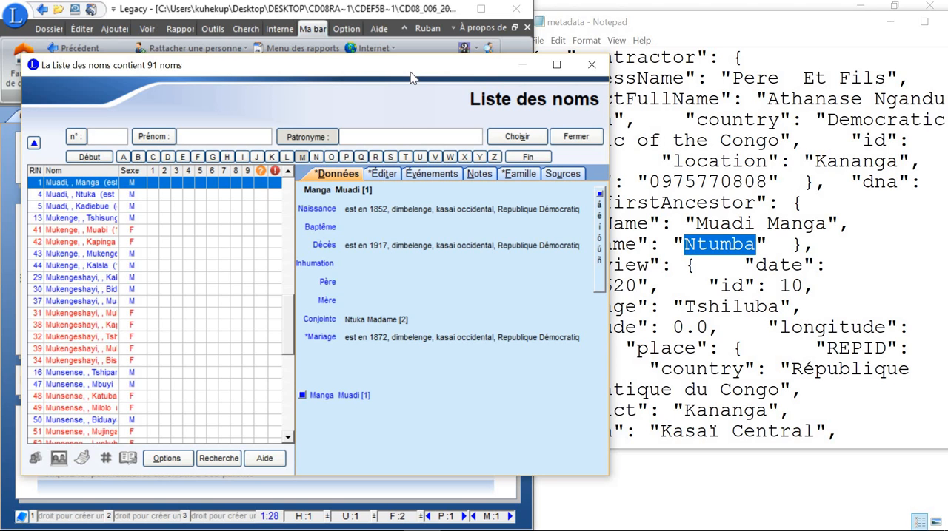
{"action": "left_click_drag", "start_coordinate": [409, 68], "coordinate": [398, 90]}
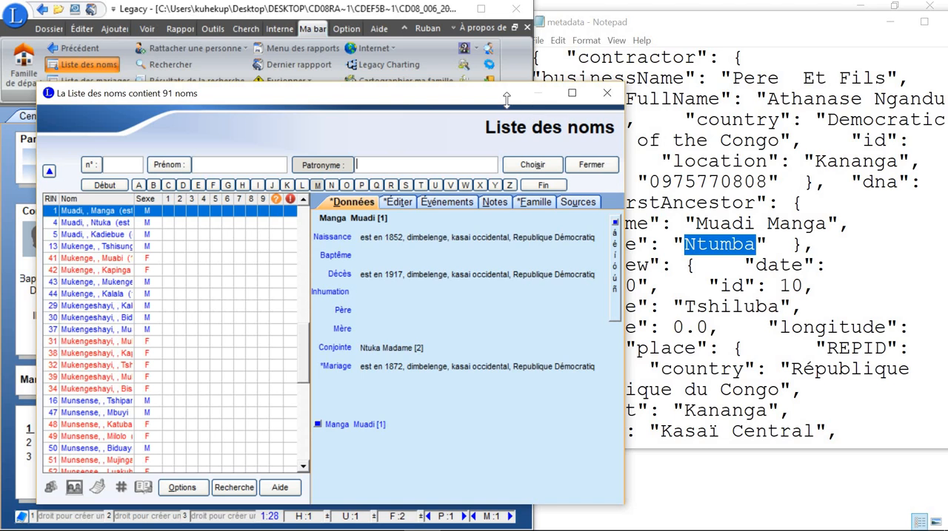
{"action": "left_click_drag", "start_coordinate": [518, 97], "coordinate": [519, 86]}
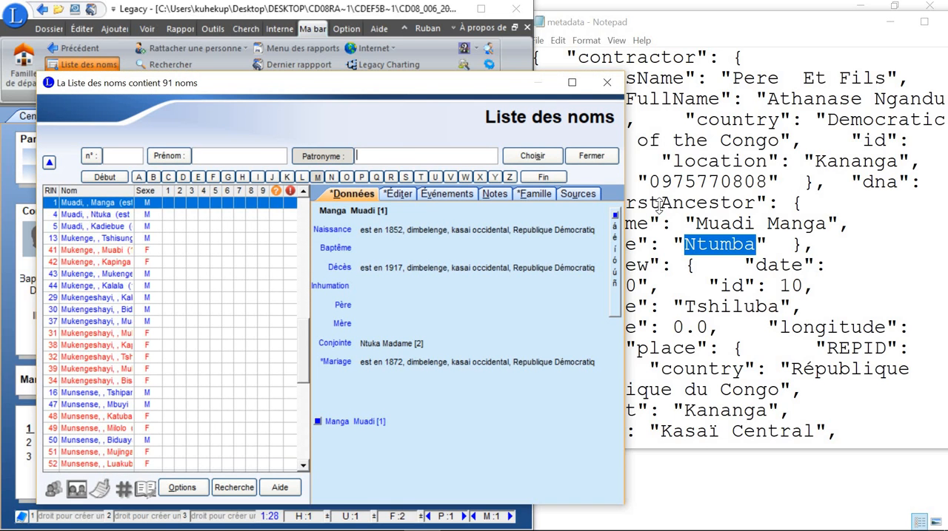
{"action": "left_click", "coordinate": [699, 244]}
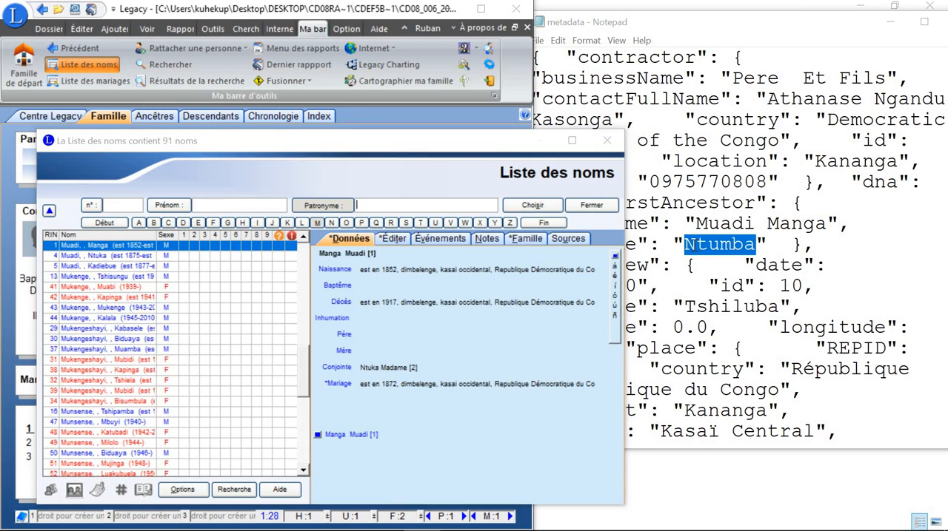
{"action": "key", "text": "alt+Tab"}
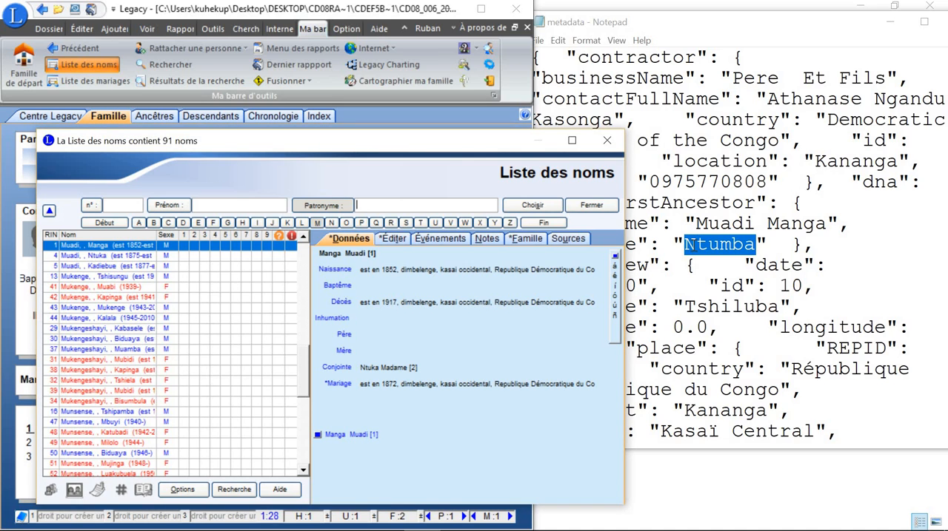
Step: Search the list of names by given name for the first ancestor's first name from the metadata
{"action": "left_click", "coordinate": [239, 206]}
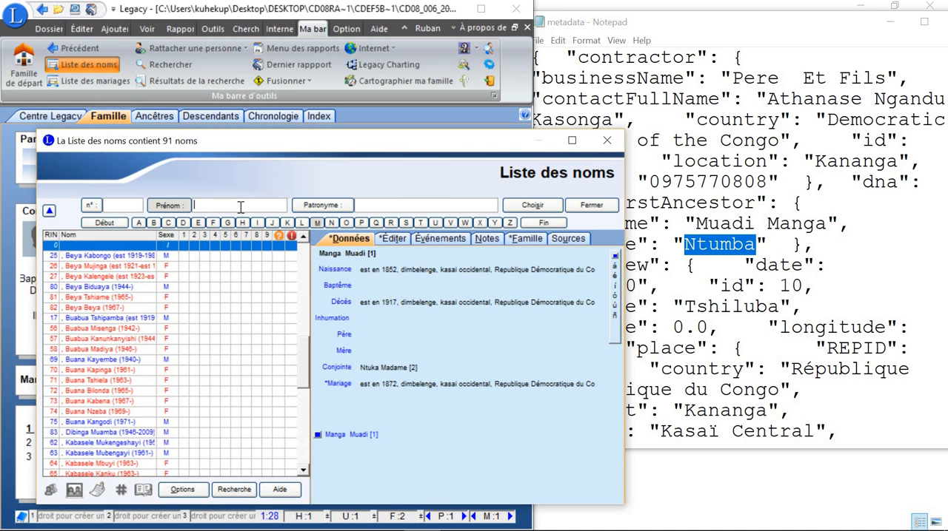
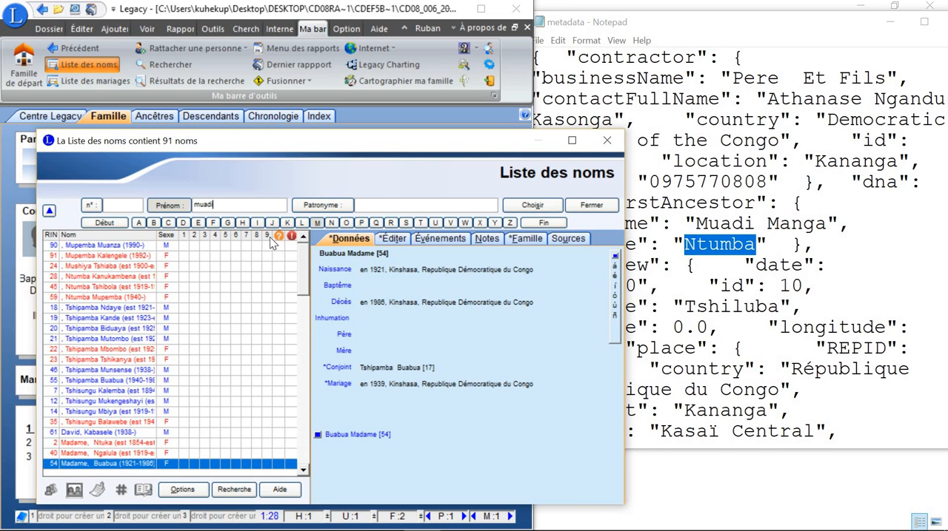
{"action": "scroll", "coordinate": [185, 381], "scroll_direction": "up", "scroll_amount": 10}
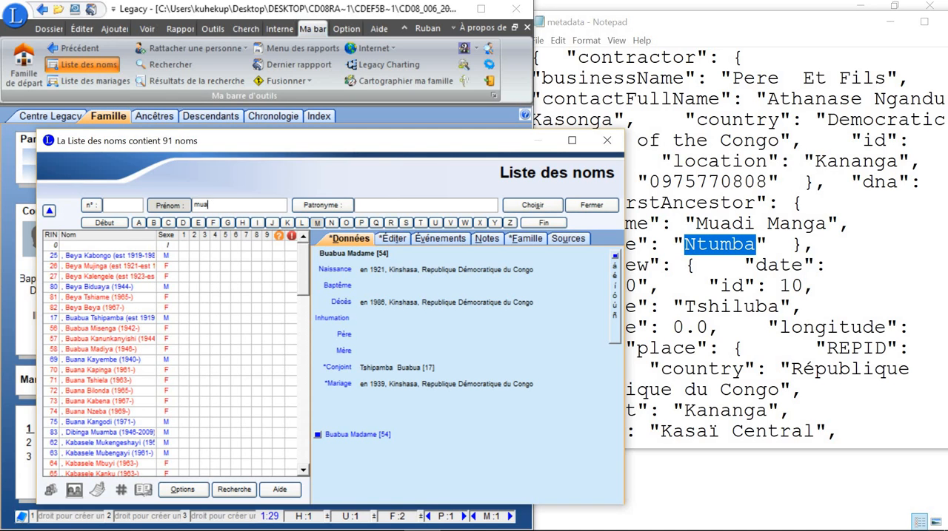
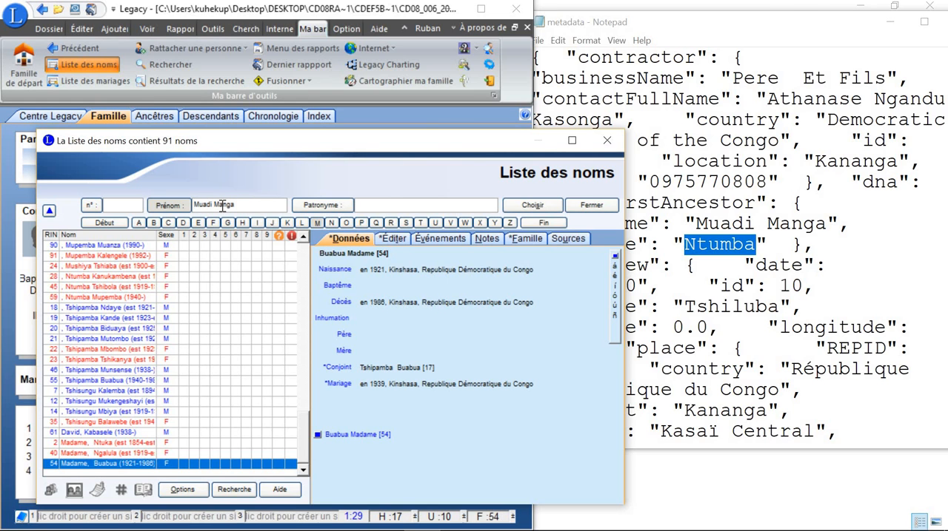
{"action": "key", "text": "Return"}
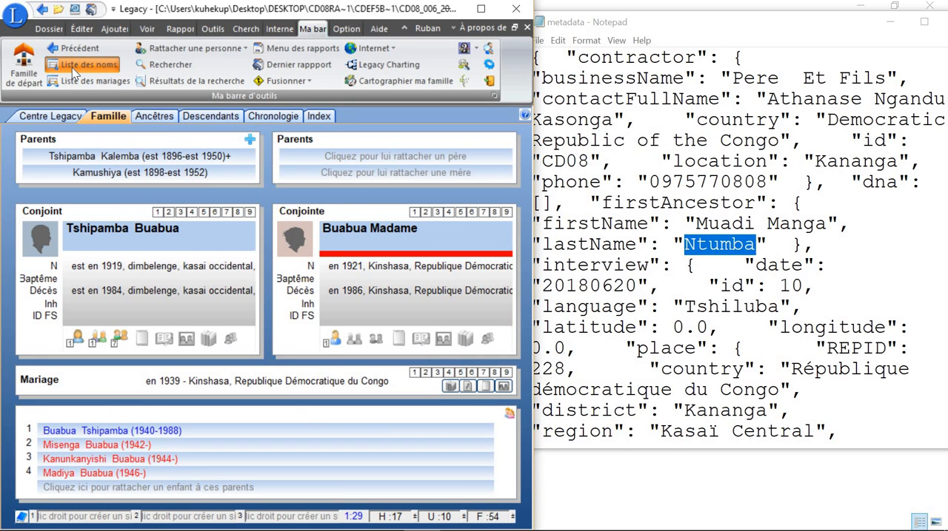
Step: Reopen the list of names and search it by surname for the first ancestor's last name from the metadata
{"action": "left_click", "coordinate": [99, 68]}
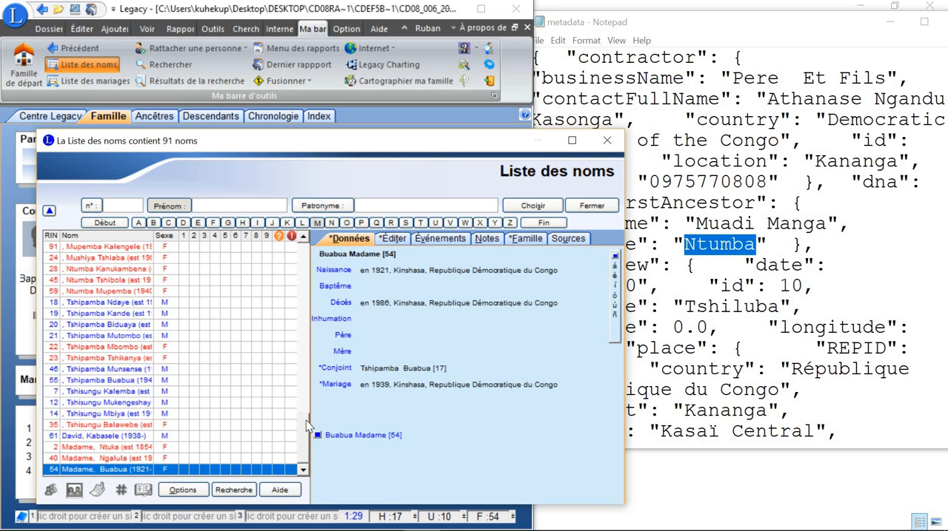
{"action": "left_click_drag", "start_coordinate": [306, 421], "coordinate": [303, 270]}
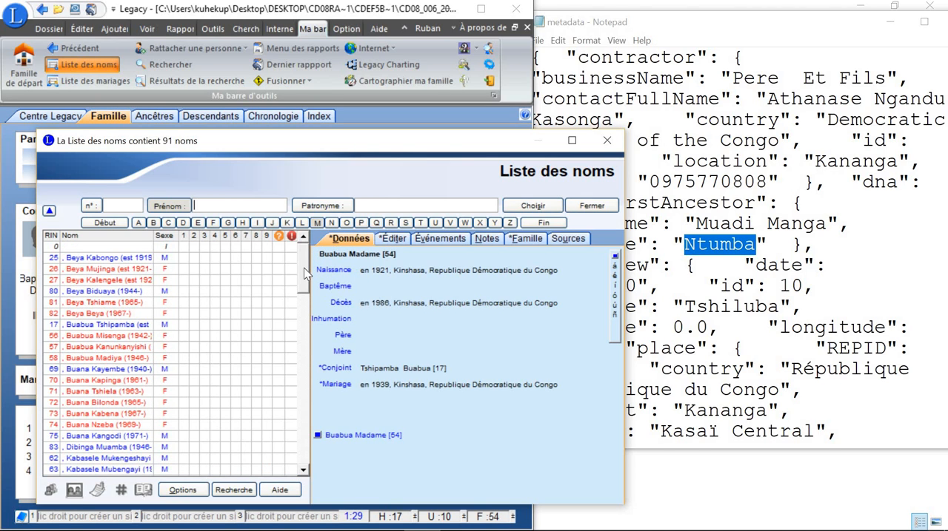
{"action": "left_click", "coordinate": [401, 204]}
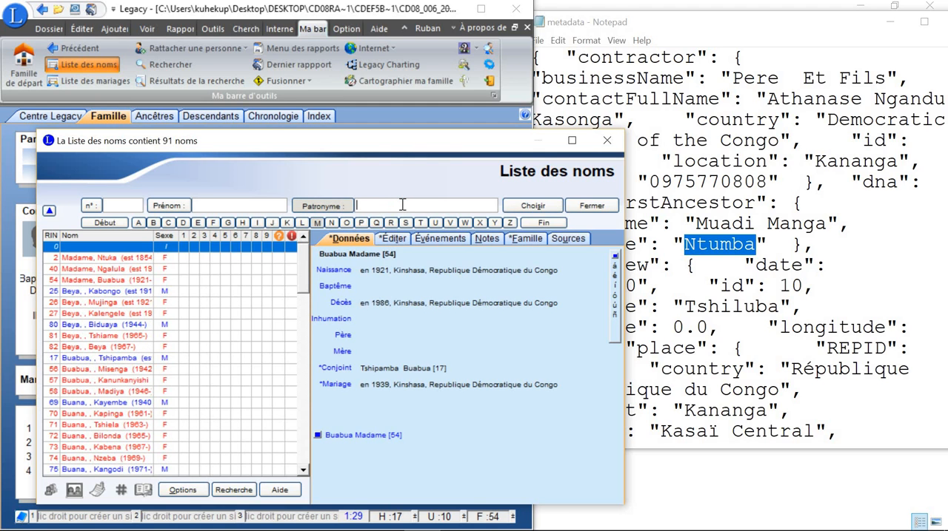
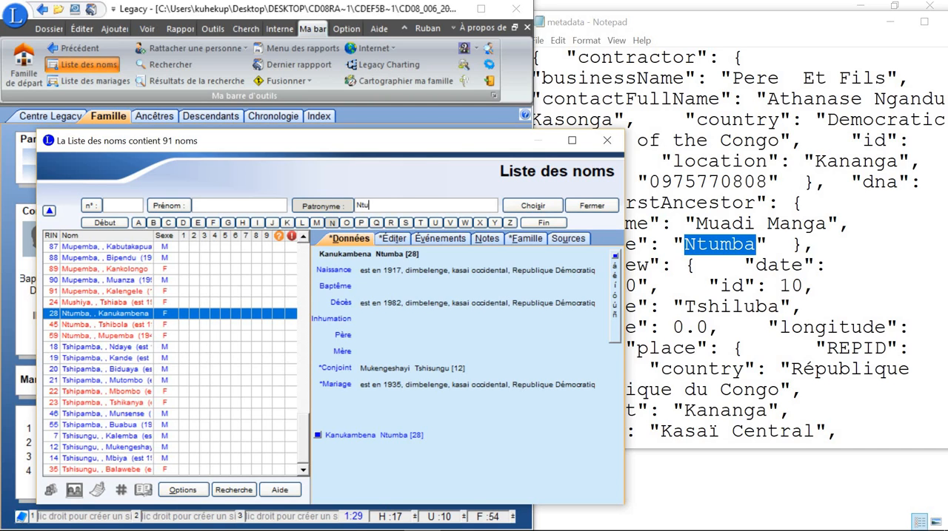
{"action": "left_click", "coordinate": [224, 205]}
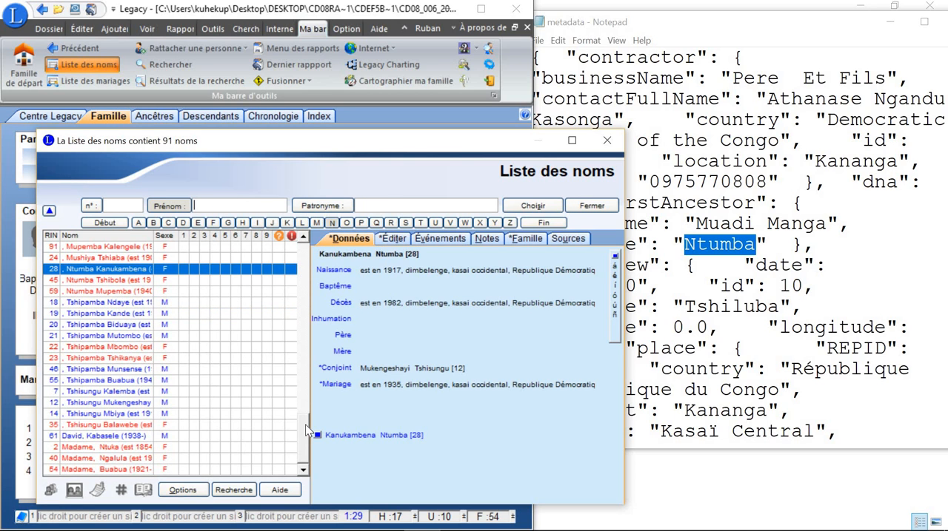
Step: Look up record number 1 in the list of names, open that person's individual record and position its window beside the metadata
{"action": "left_click_drag", "start_coordinate": [305, 424], "coordinate": [305, 268]}
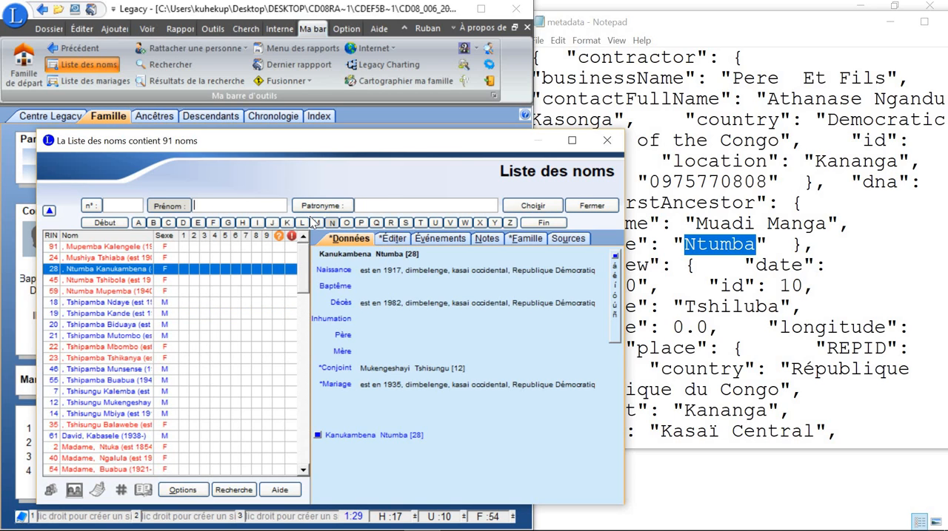
{"action": "left_click", "coordinate": [116, 202]}
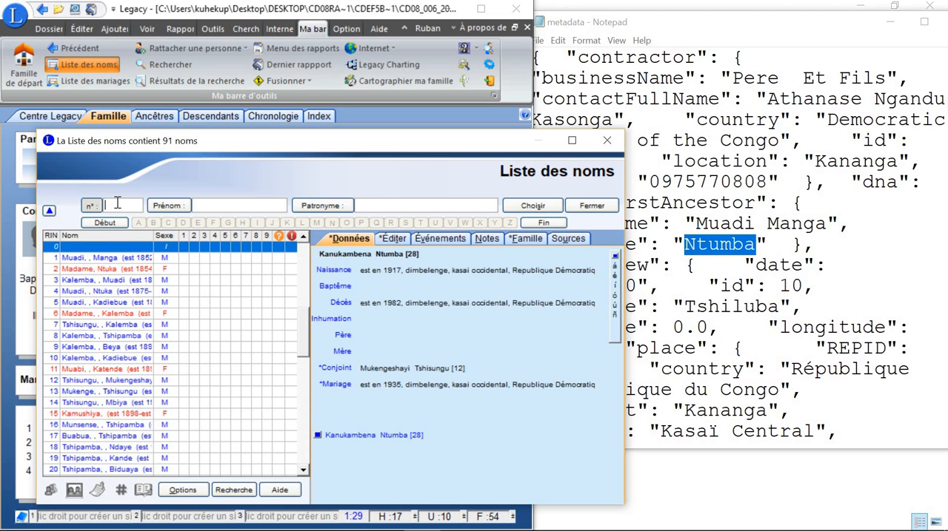
{"action": "type", "text": "1"}
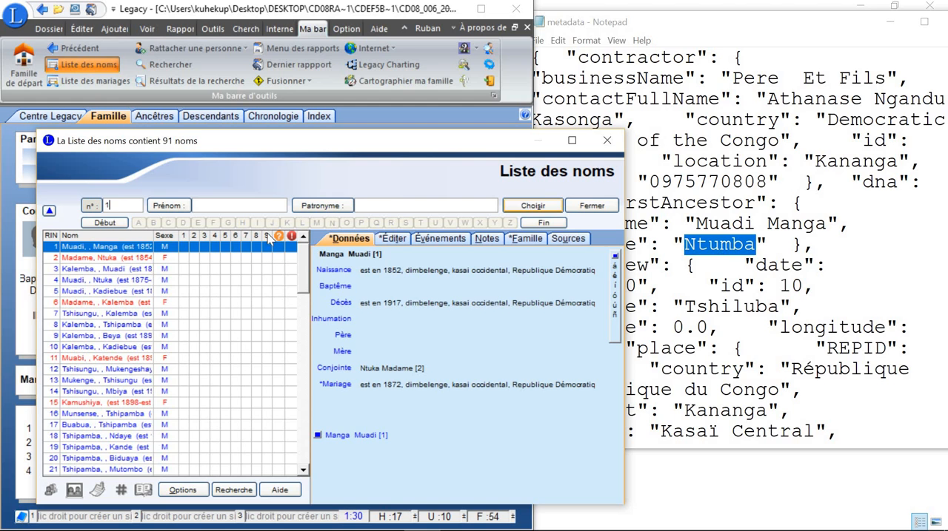
{"action": "double_click", "coordinate": [92, 249]}
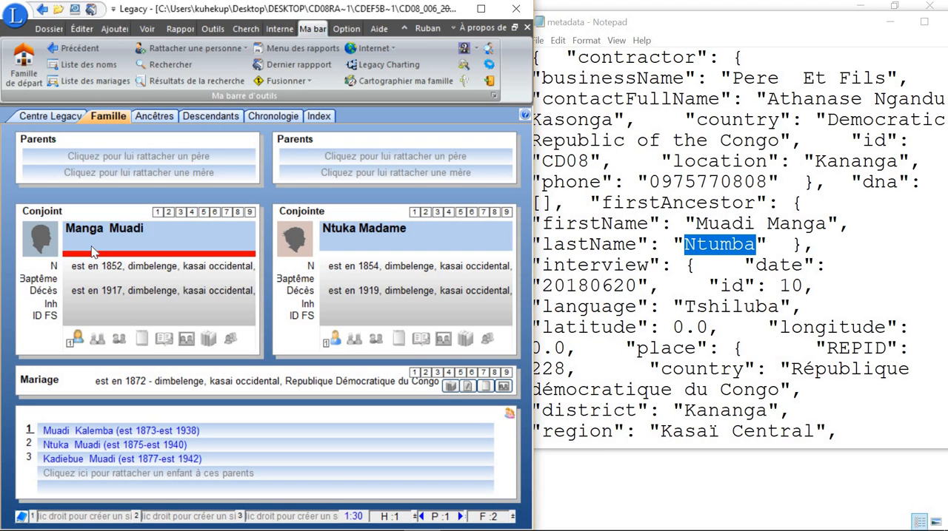
{"action": "double_click", "coordinate": [124, 248]}
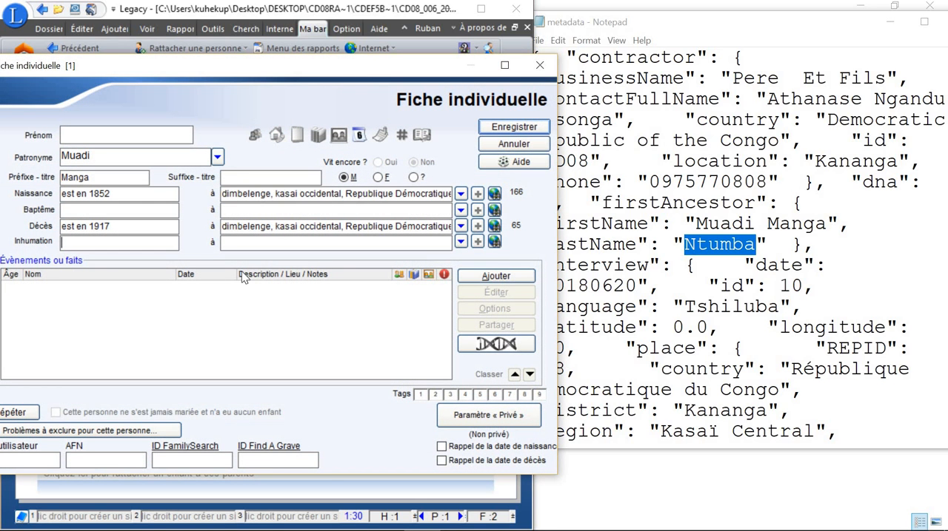
{"action": "left_click", "coordinate": [93, 140]}
{"action": "left_click_drag", "start_coordinate": [403, 67], "coordinate": [428, 100]}
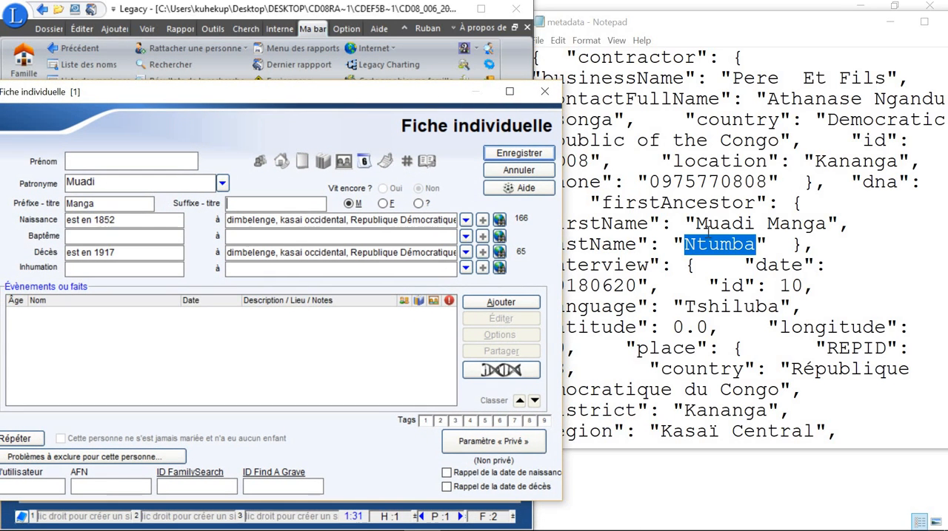
Step: Copy the first ancestor's firstName value from the metadata into the record's given-name field and clear the title prefix
{"action": "left_click", "coordinate": [649, 245]}
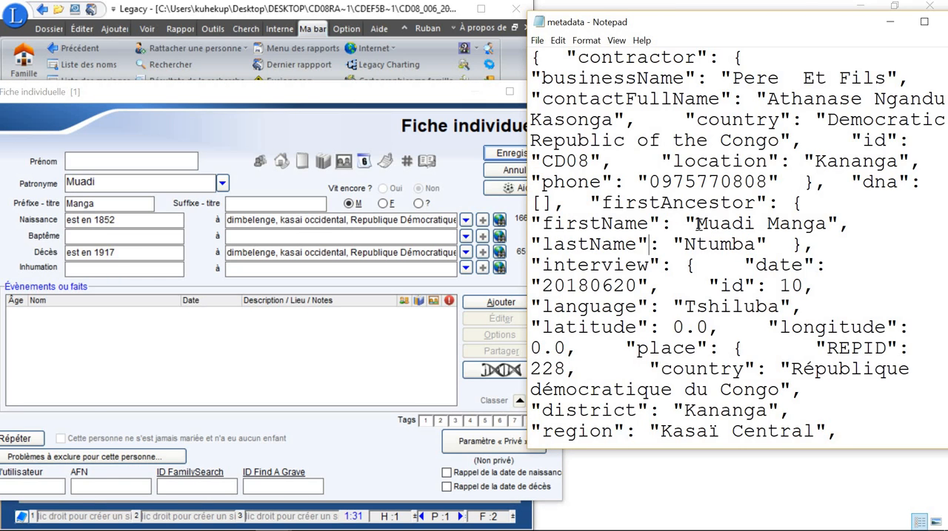
{"action": "left_click_drag", "start_coordinate": [696, 224], "coordinate": [827, 225]}
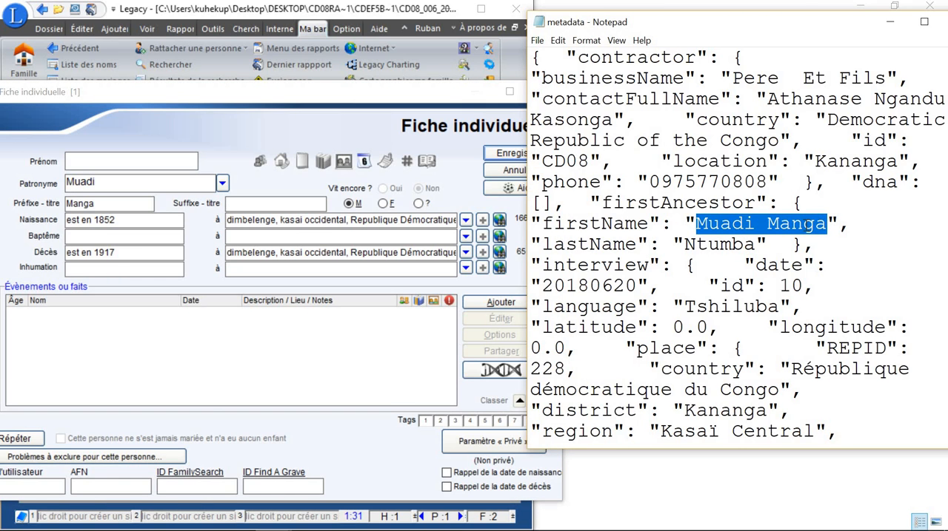
{"action": "right_click", "coordinate": [766, 224]}
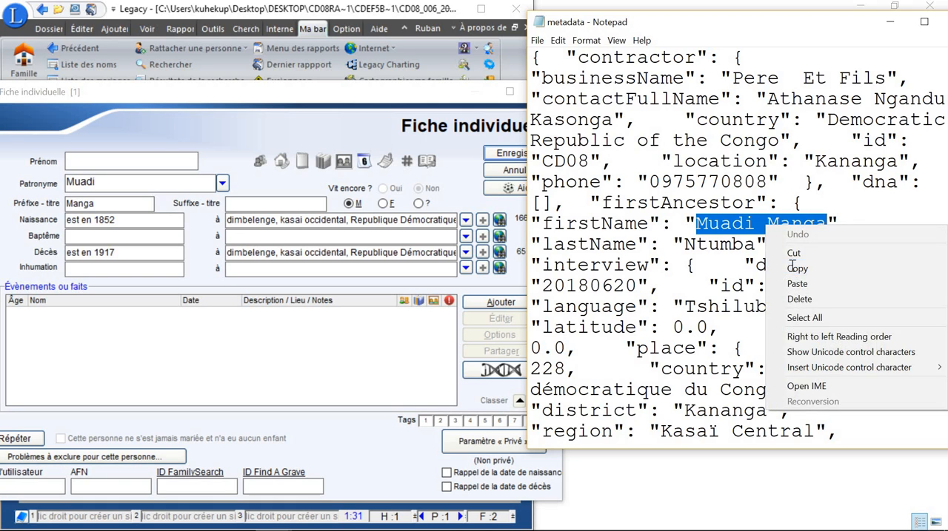
{"action": "left_click", "coordinate": [791, 266]}
{"action": "left_click", "coordinate": [136, 162]}
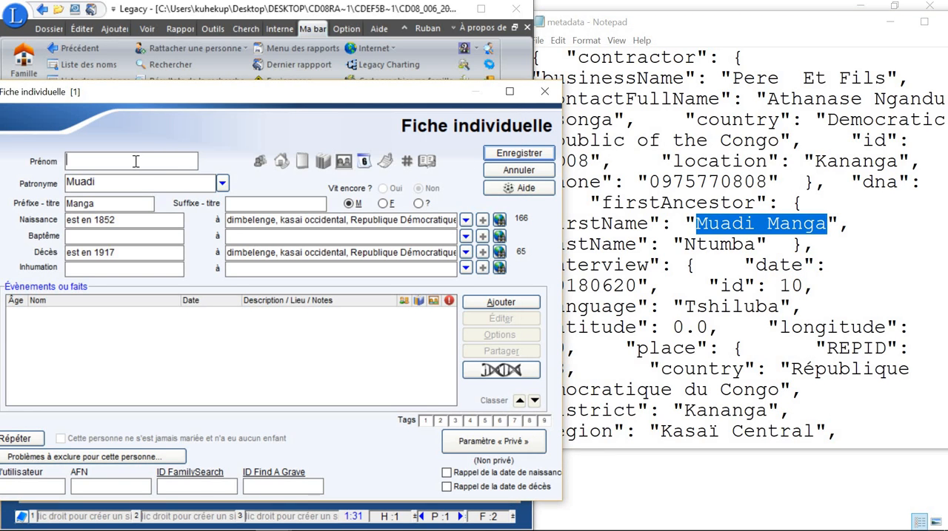
{"action": "key", "text": "ctrl+v"}
{"action": "left_click_drag", "start_coordinate": [114, 202], "coordinate": [58, 202]}
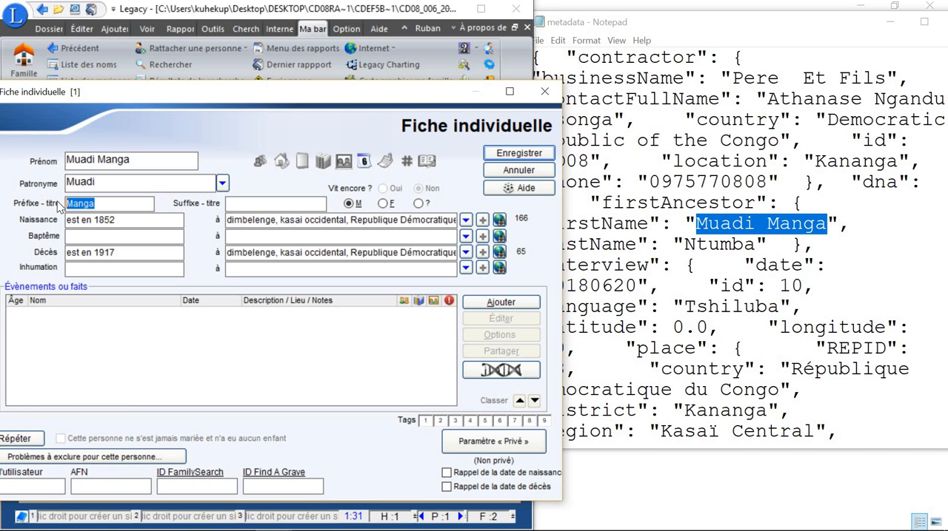
{"action": "key", "text": "Delete"}
Step: Replace the record's surname with the first ancestor's lastName value copied from the metadata and save the record
{"action": "left_click", "coordinate": [689, 247]}
{"action": "key", "text": "shift+Right"}
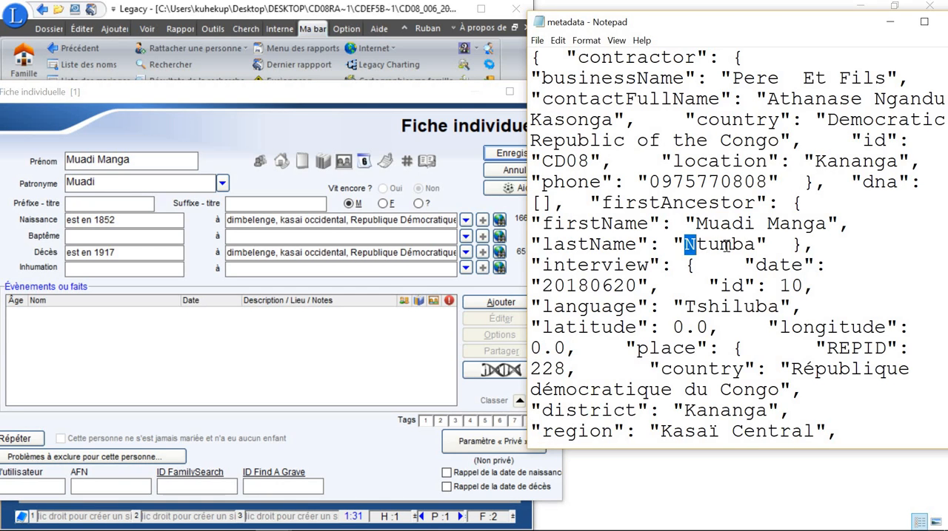
{"action": "key", "text": "shift+Right"}
{"action": "key", "text": "shift+Right"}
{"action": "key", "text": "shift+Right"}
{"action": "key", "text": "shift+Right"}
{"action": "key", "text": "shift+Right"}
{"action": "right_click", "coordinate": [739, 246]}
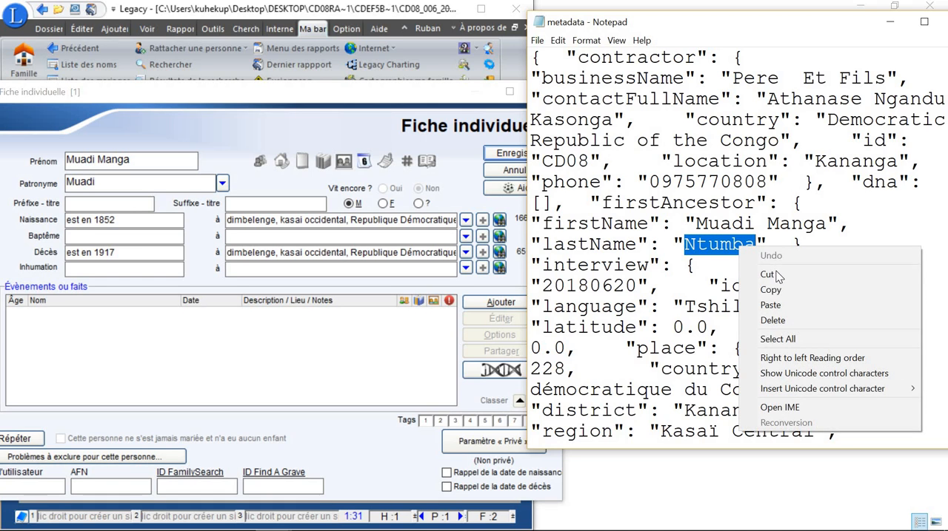
{"action": "left_click", "coordinate": [770, 290]}
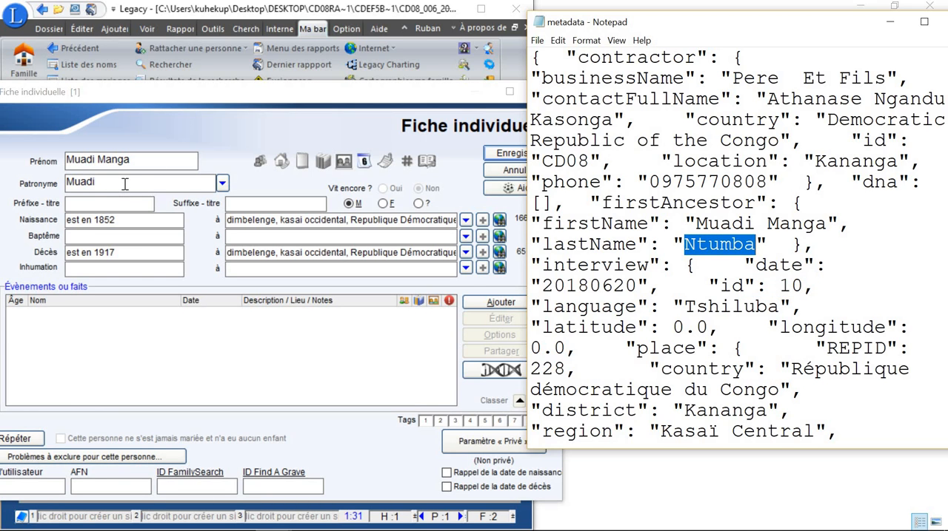
{"action": "left_click_drag", "start_coordinate": [125, 184], "coordinate": [63, 190]}
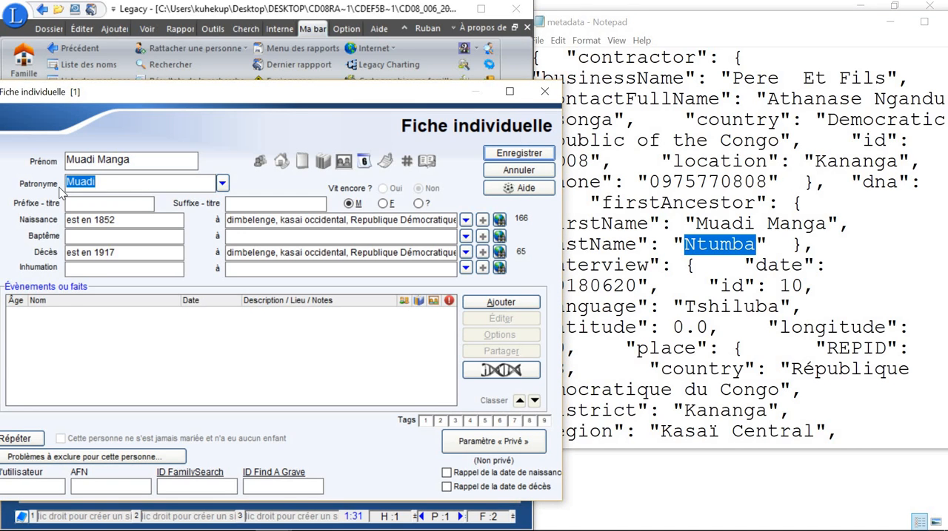
{"action": "key", "text": "ctrl+v"}
{"action": "left_click", "coordinate": [511, 158]}
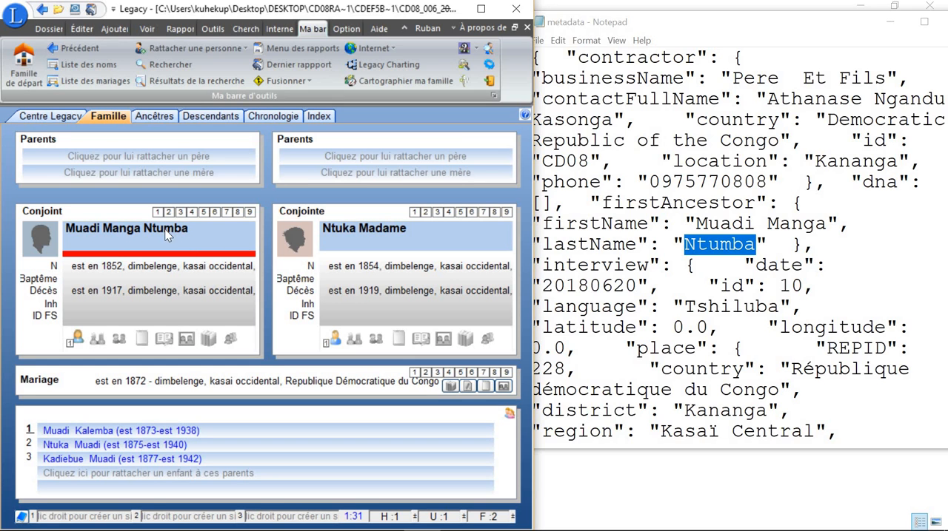
Step: Open the index of individuals and look up record number 1 by its RIN
{"action": "left_click", "coordinate": [315, 118]}
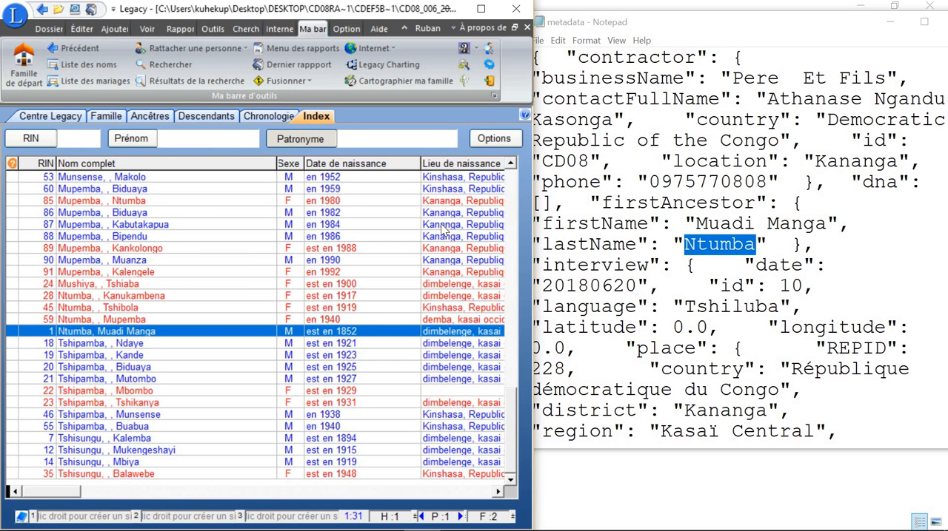
{"action": "left_click", "coordinate": [85, 140]}
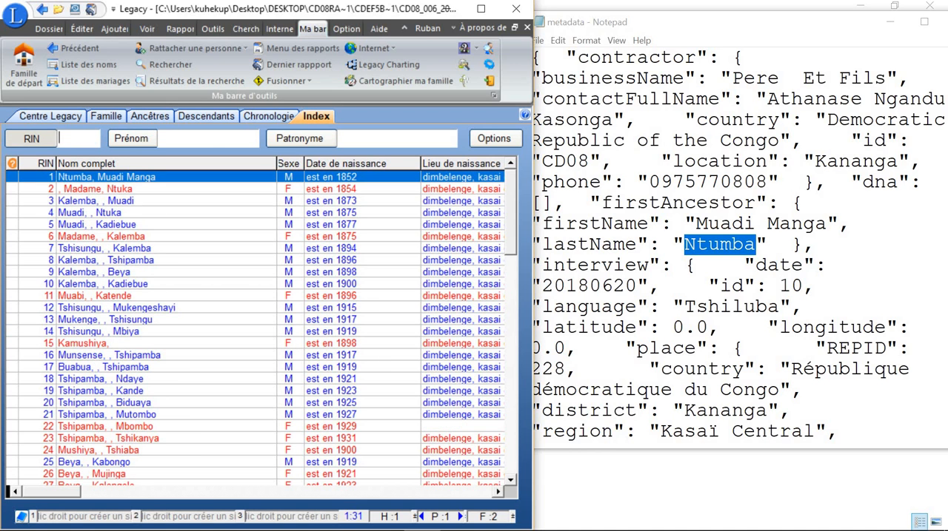
{"action": "type", "text": "1"}
Step: Review the interviewee and interviewer details at the end of the metadata and highlight the interviewer's name entries
{"action": "left_click", "coordinate": [742, 306]}
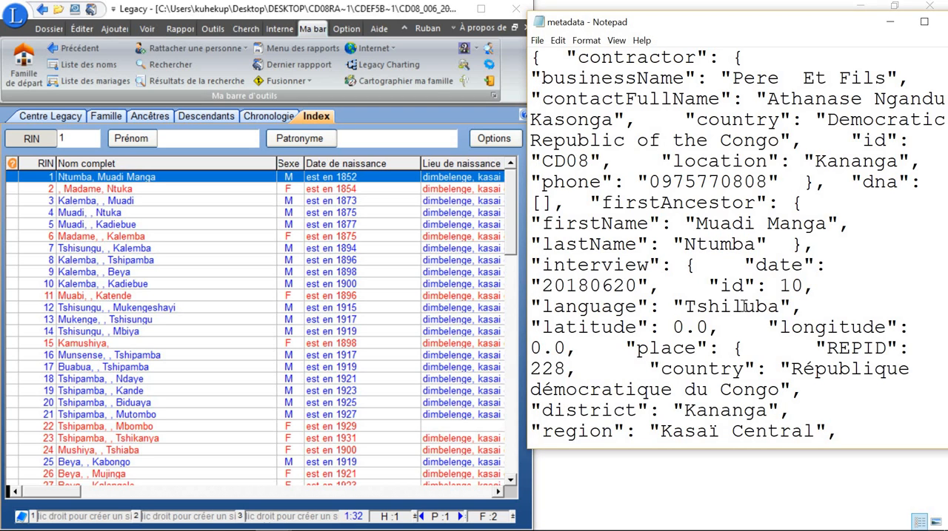
{"action": "scroll", "coordinate": [744, 307], "scroll_direction": "down", "scroll_amount": 5}
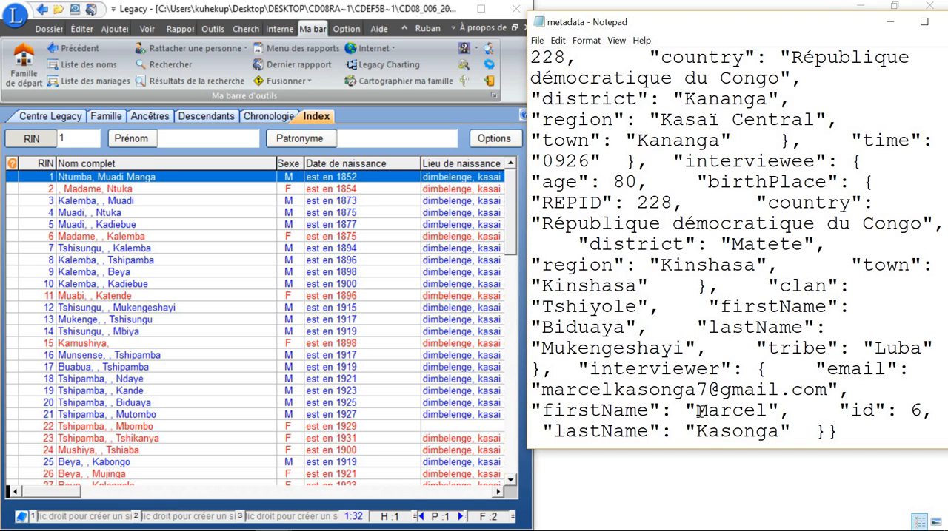
{"action": "left_click_drag", "start_coordinate": [699, 410], "coordinate": [758, 436]}
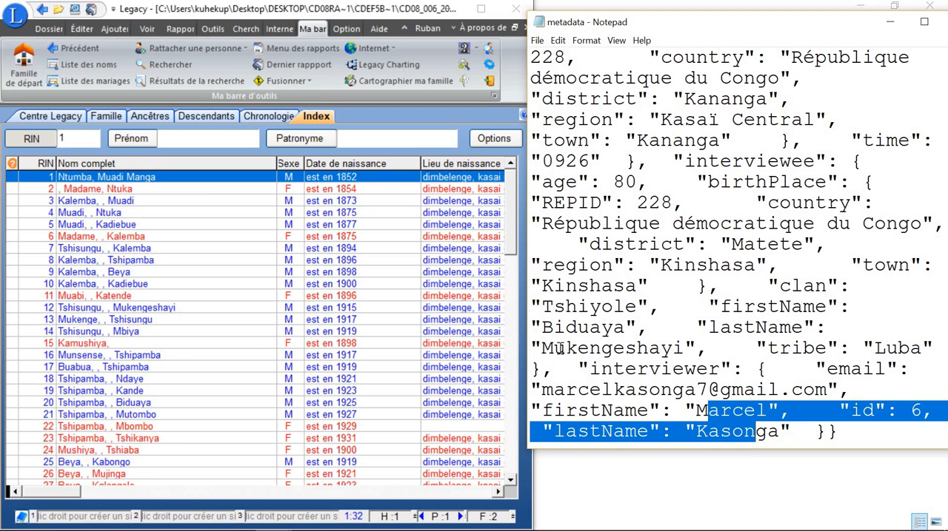
Step: Copy the interviewee's lastName value from the metadata and search the index by that surname
{"action": "left_click_drag", "start_coordinate": [546, 347], "coordinate": [682, 348]}
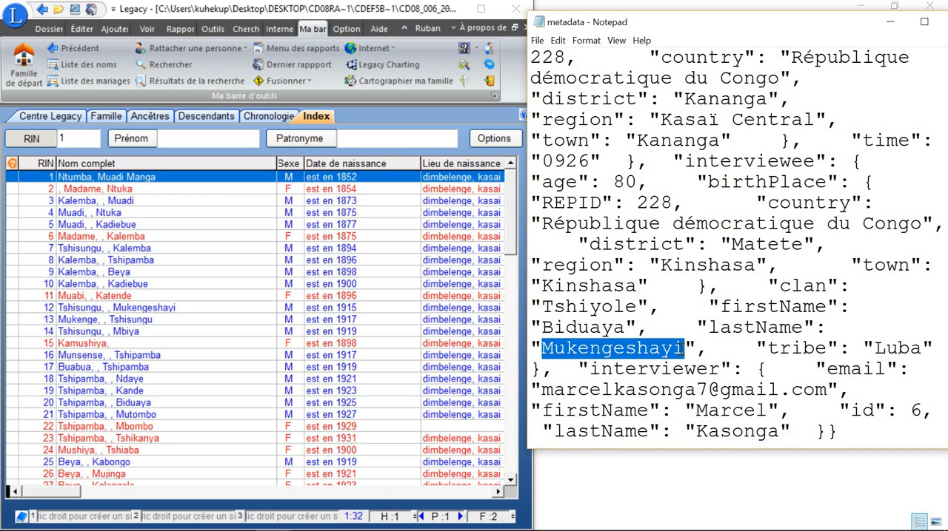
{"action": "right_click", "coordinate": [612, 354]}
{"action": "left_click", "coordinate": [667, 210]}
{"action": "left_click", "coordinate": [375, 139]}
{"action": "right_click", "coordinate": [372, 142]}
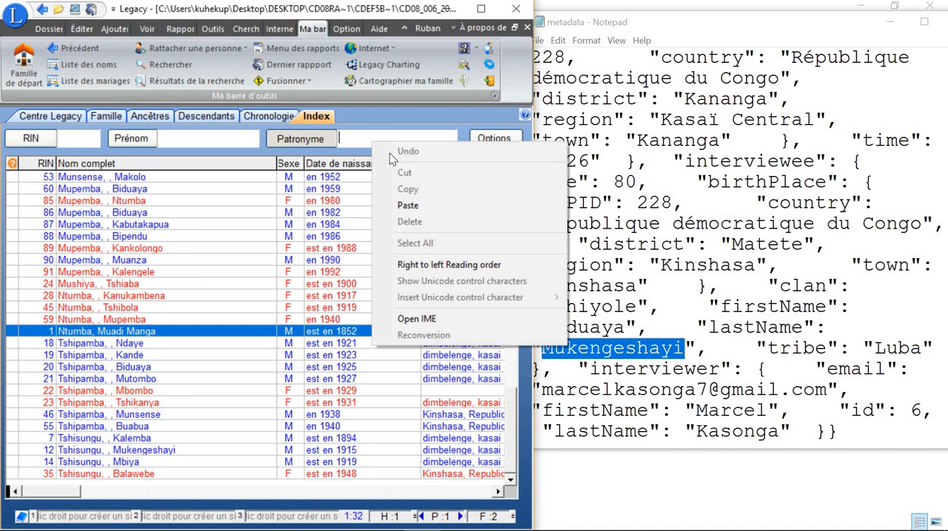
{"action": "left_click", "coordinate": [419, 207]}
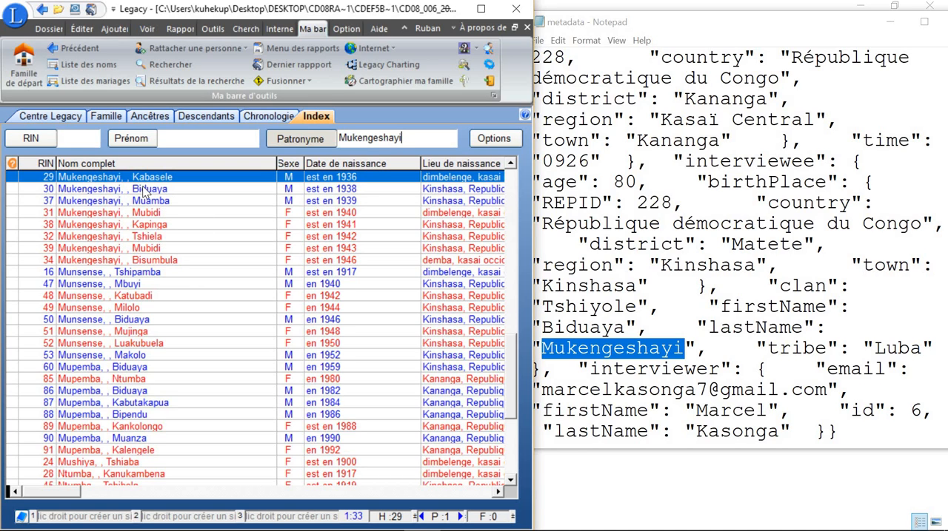
Step: Open the individual record matching the interviewee's full name and highlight the interviewee's age of 80 in the metadata
{"action": "left_click", "coordinate": [142, 190]}
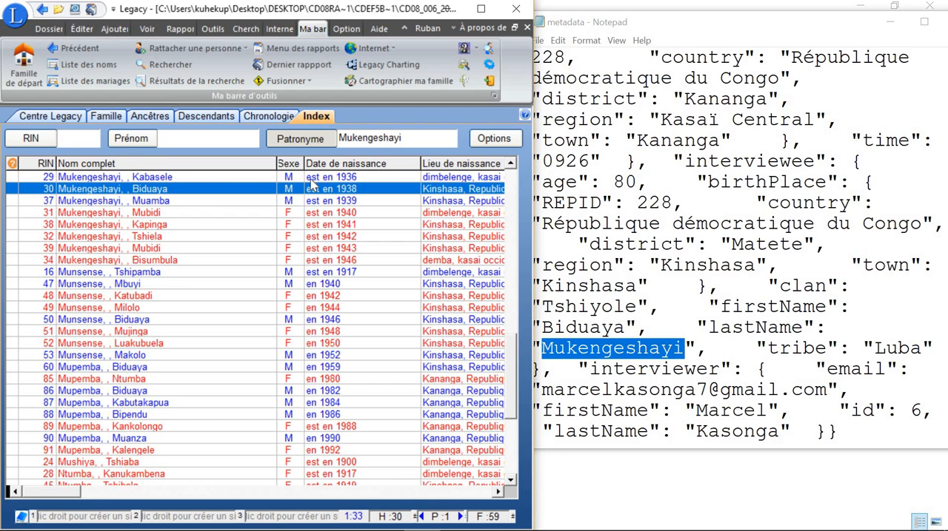
{"action": "double_click", "coordinate": [199, 195]}
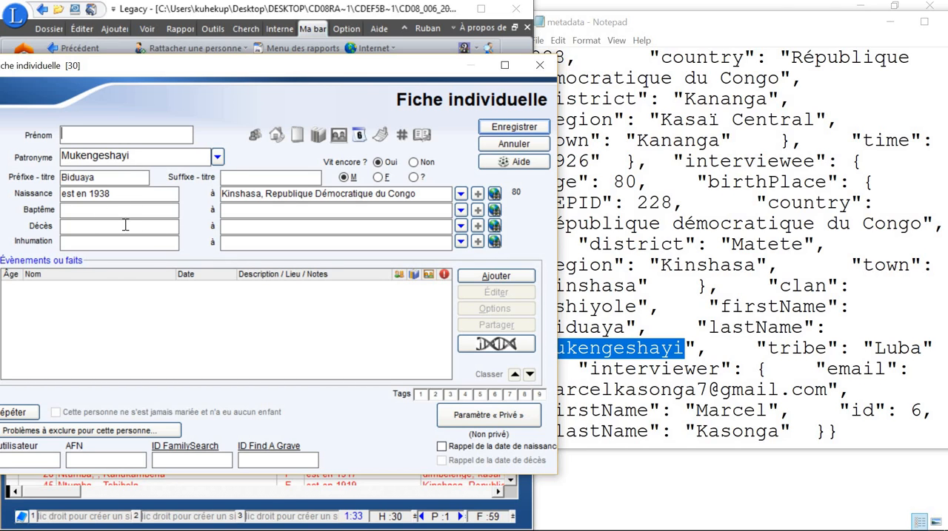
{"action": "left_click", "coordinate": [626, 244]}
{"action": "left_click_drag", "start_coordinate": [613, 182], "coordinate": [638, 182]}
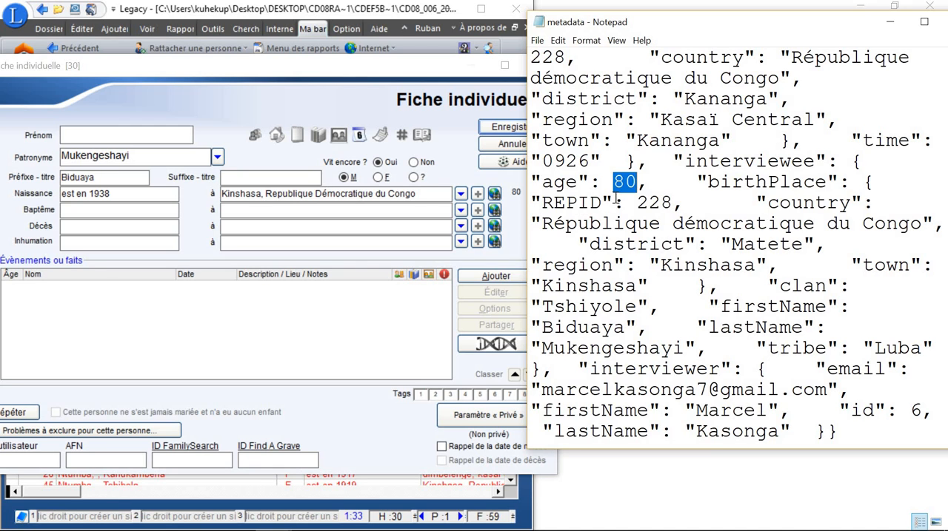
Step: Switch to Calculator and subtract the interviewee's age of 80 from 2018 to check the recorded birth year
{"action": "mouse_move", "coordinate": [385, 524]}
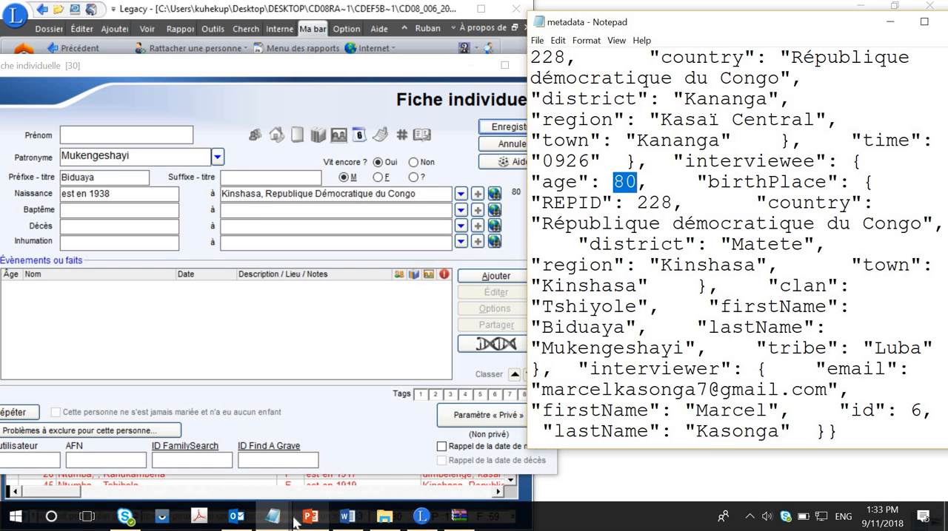
{"action": "key", "text": "super"}
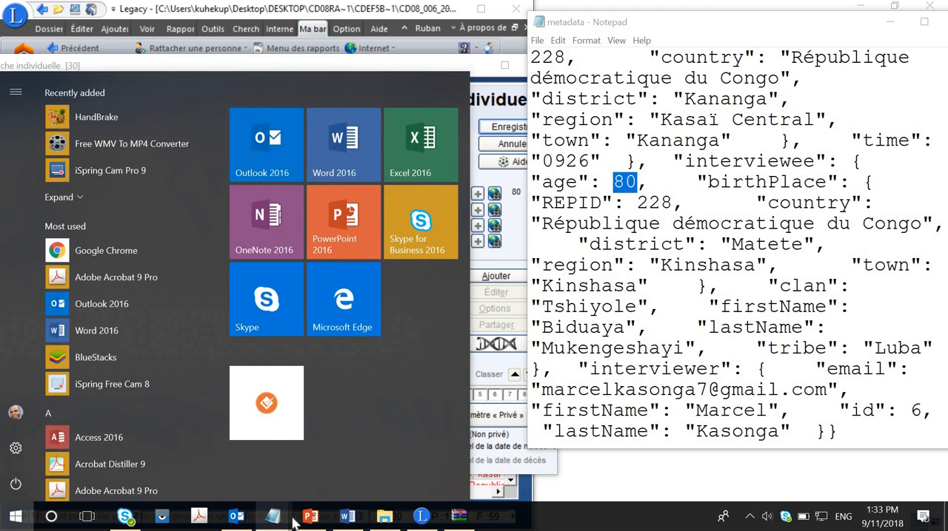
{"action": "type", "text": "calcu"}
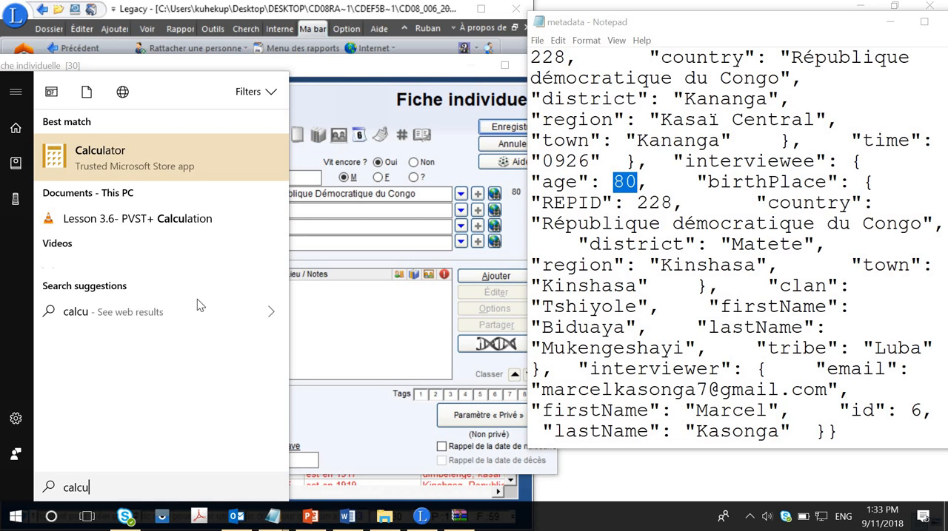
{"action": "left_click", "coordinate": [166, 157]}
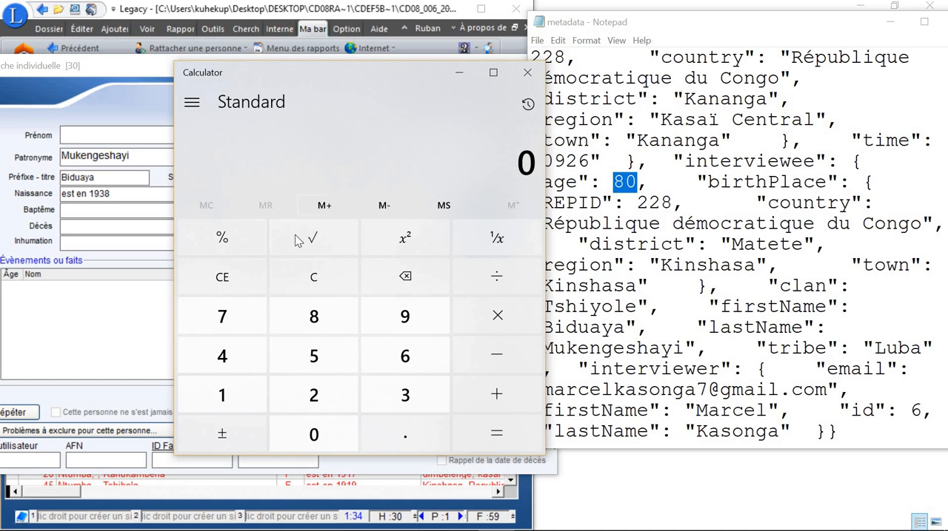
{"action": "left_click", "coordinate": [235, 395]}
{"action": "left_click", "coordinate": [400, 288]}
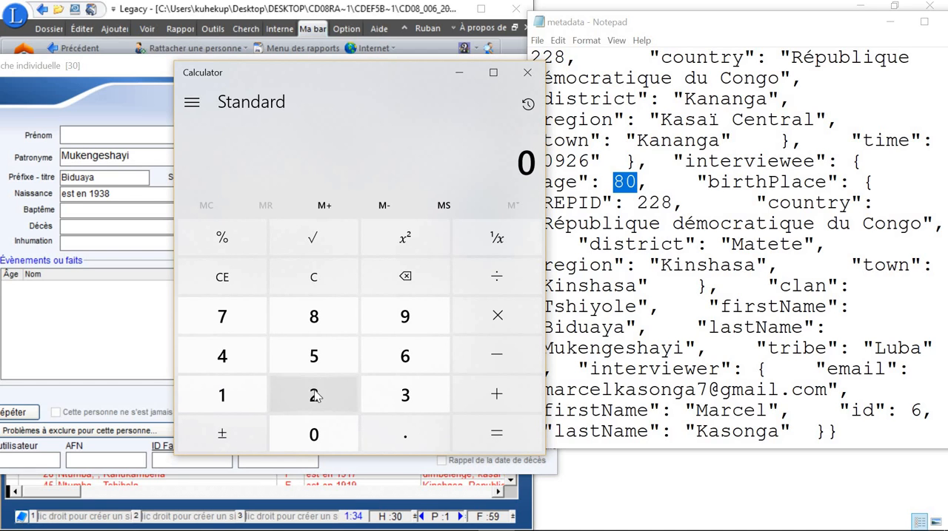
{"action": "left_click", "coordinate": [315, 396]}
{"action": "left_click", "coordinate": [273, 426]}
{"action": "left_click", "coordinate": [245, 389]}
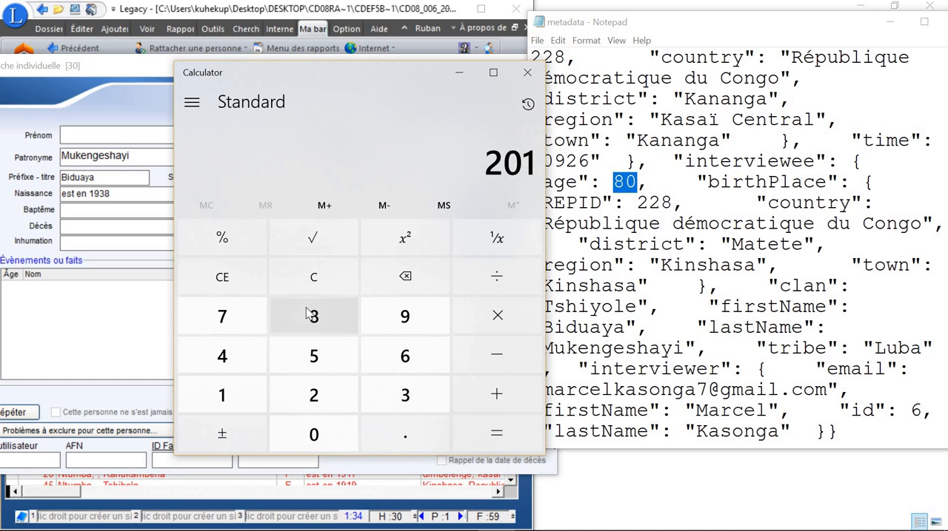
{"action": "left_click", "coordinate": [311, 314]}
{"action": "left_click", "coordinate": [497, 356]}
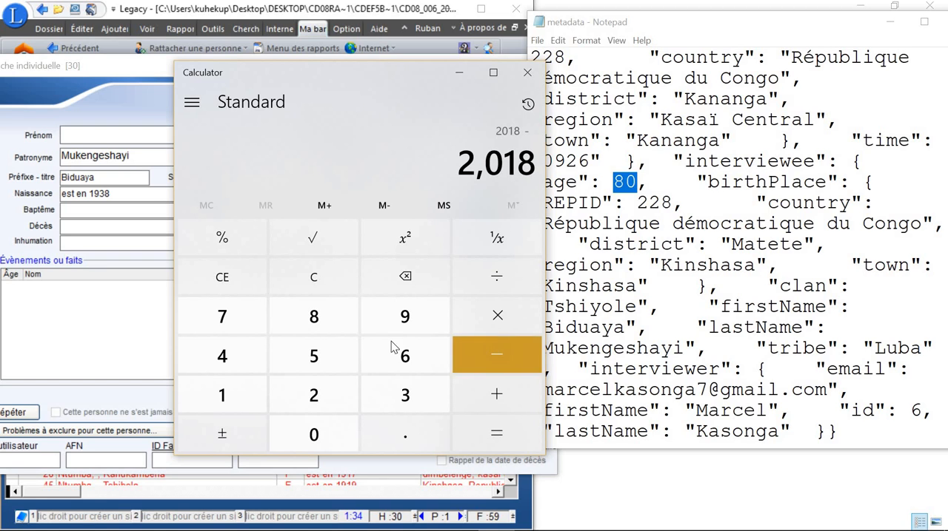
{"action": "left_click", "coordinate": [313, 317]}
{"action": "left_click", "coordinate": [342, 433]}
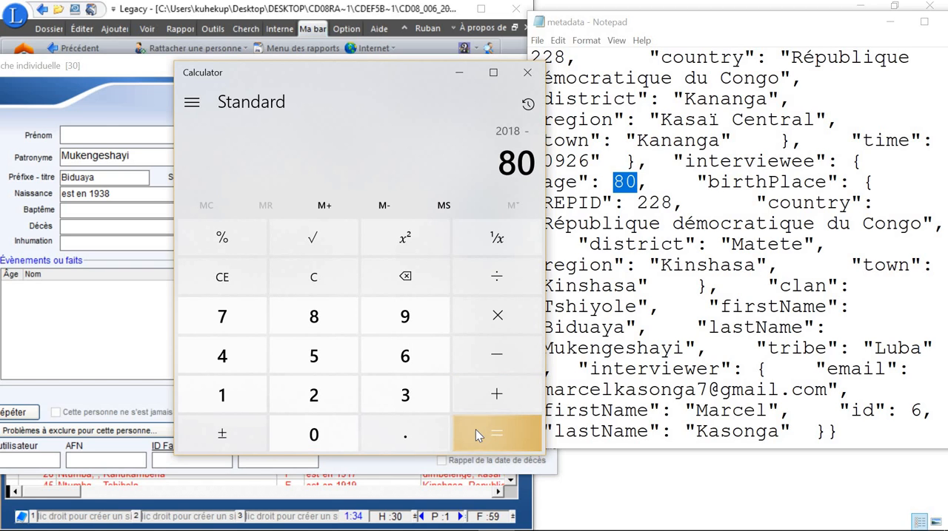
{"action": "left_click", "coordinate": [477, 431]}
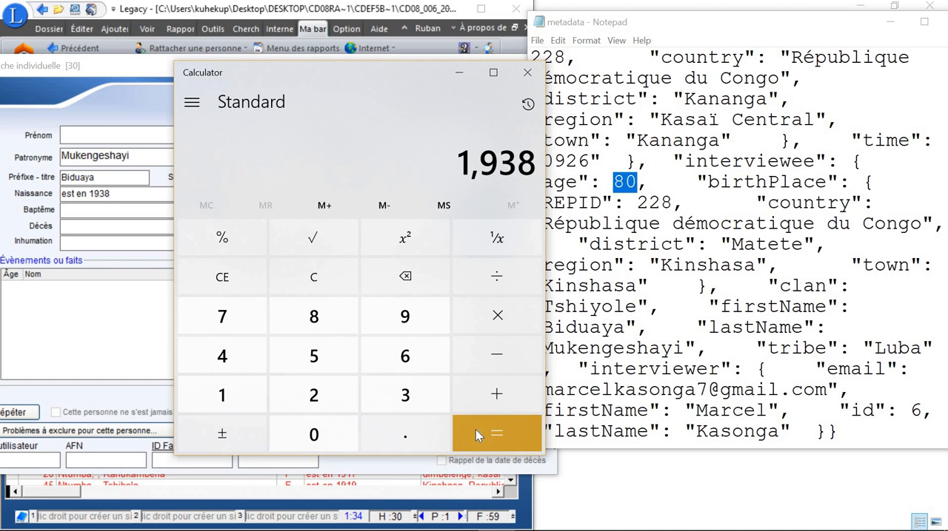
{"action": "left_click", "coordinate": [527, 72]}
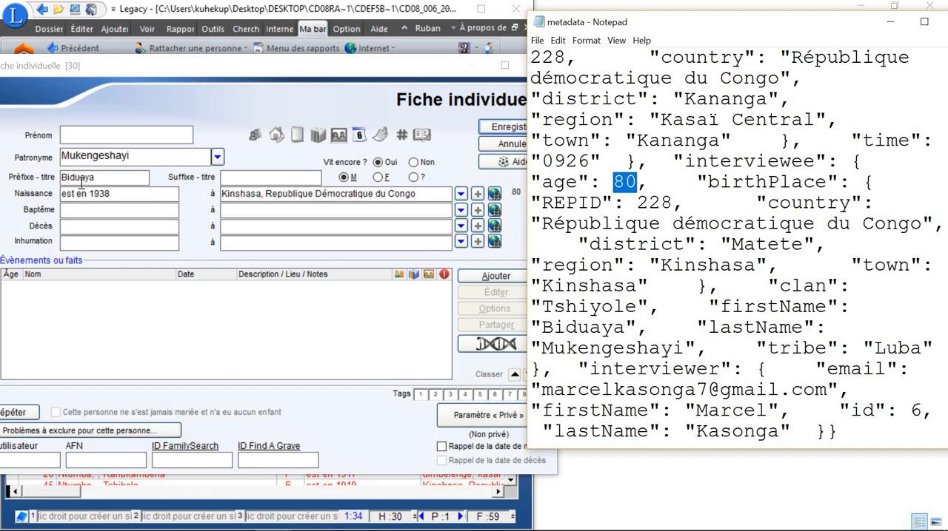
Step: Clear the title prefix (Préfixe - titre) in the interviewee's individual record
{"action": "left_click_drag", "start_coordinate": [107, 176], "coordinate": [31, 182]}
{"action": "key", "text": "Delete"}
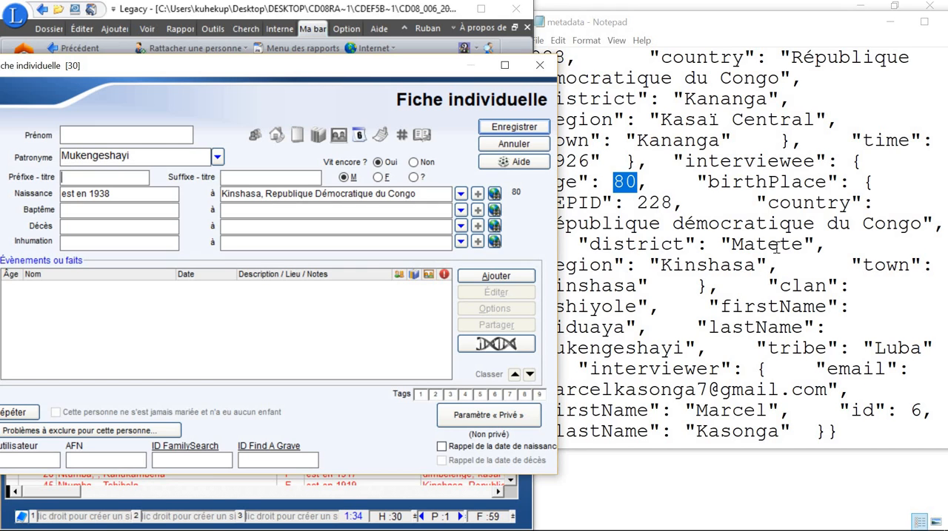
Step: Copy the interviewee's firstName value from the metadata into the Prénom field of the individual record and save the record
{"action": "left_click", "coordinate": [610, 332]}
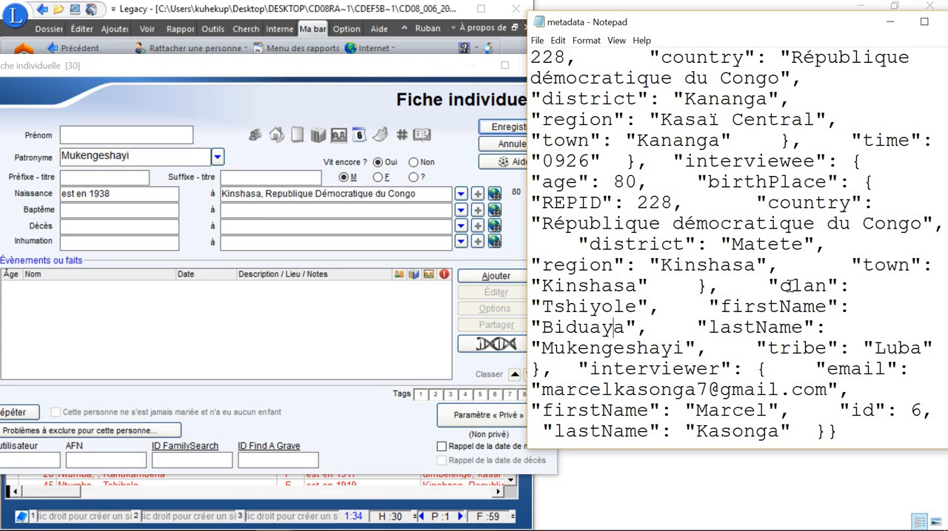
{"action": "left_click", "coordinate": [924, 22]}
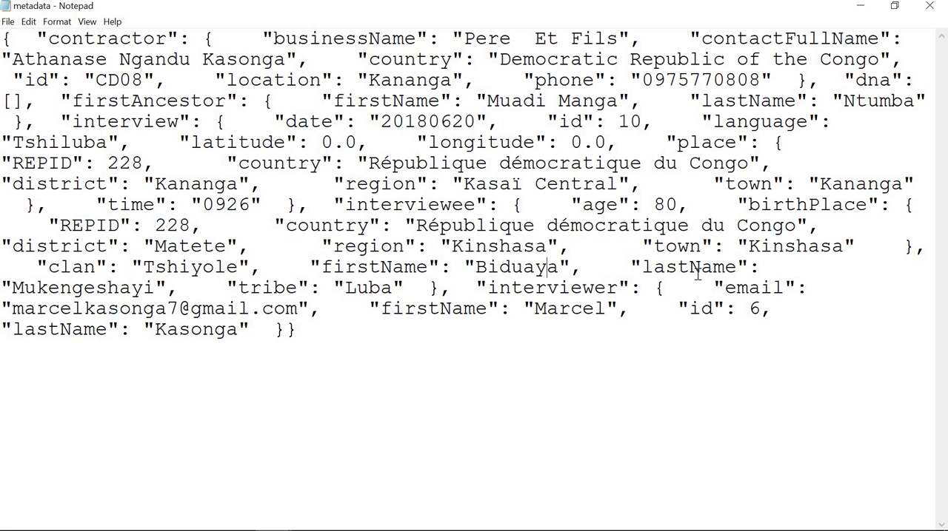
{"action": "double_click", "coordinate": [370, 269]}
{"action": "left_click", "coordinate": [478, 268]}
{"action": "double_click", "coordinate": [528, 275]}
{"action": "left_click", "coordinate": [531, 271]}
{"action": "left_click_drag", "start_coordinate": [478, 268], "coordinate": [557, 271]}
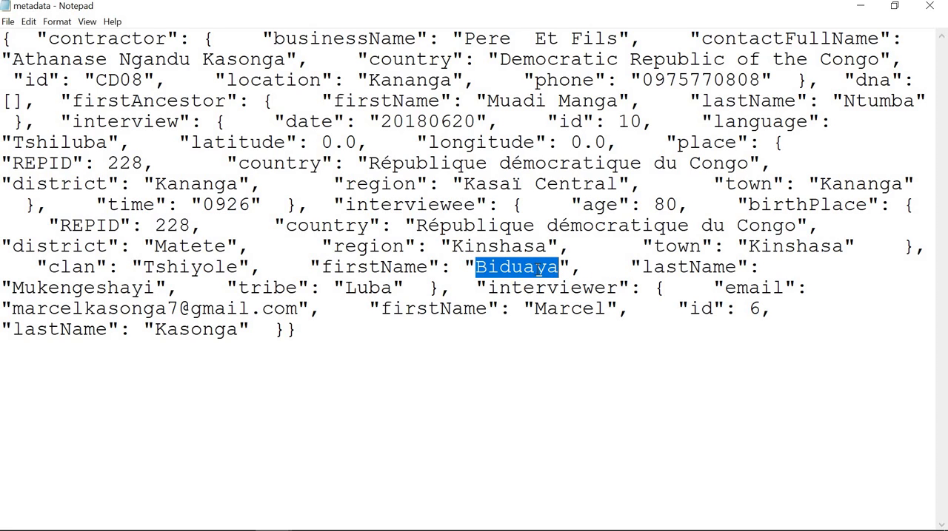
{"action": "right_click", "coordinate": [538, 270]}
{"action": "left_click", "coordinate": [571, 311]}
{"action": "left_click", "coordinate": [894, 6]}
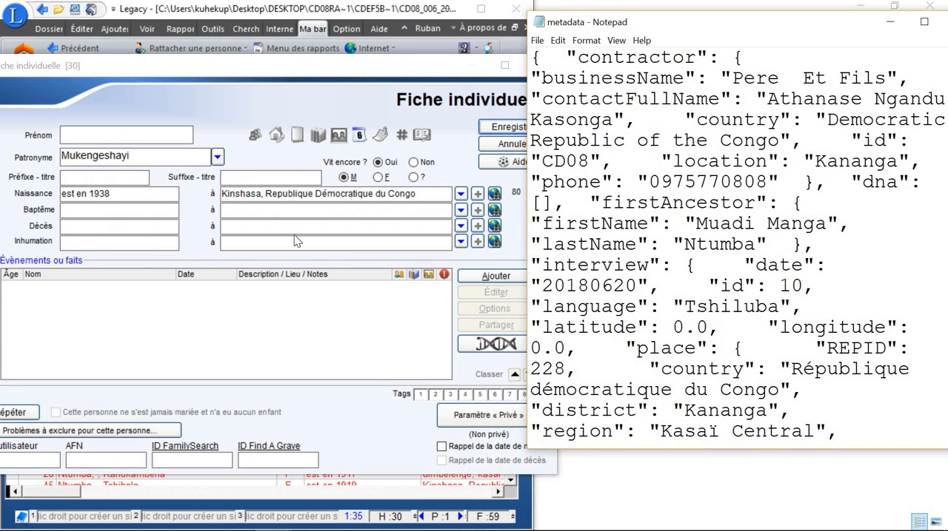
{"action": "left_click", "coordinate": [115, 134]}
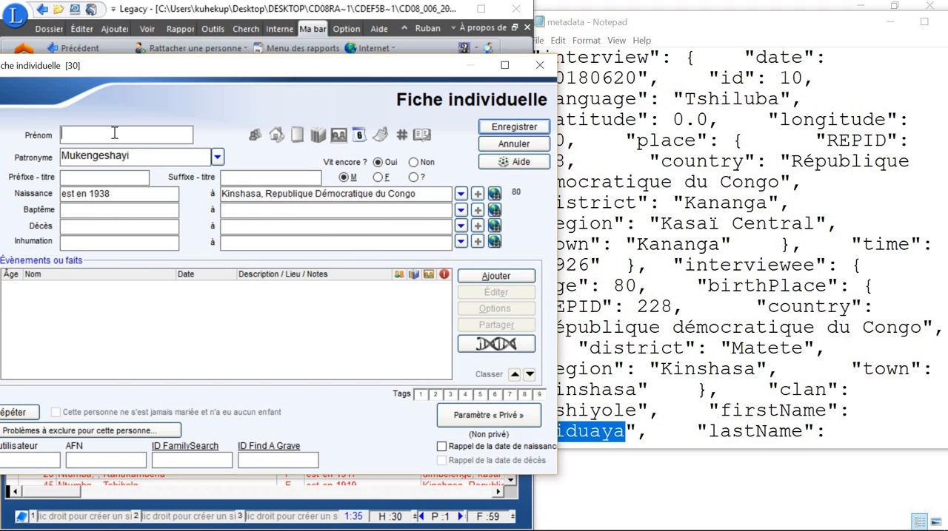
{"action": "key", "text": "ctrl+v"}
{"action": "left_click", "coordinate": [527, 128]}
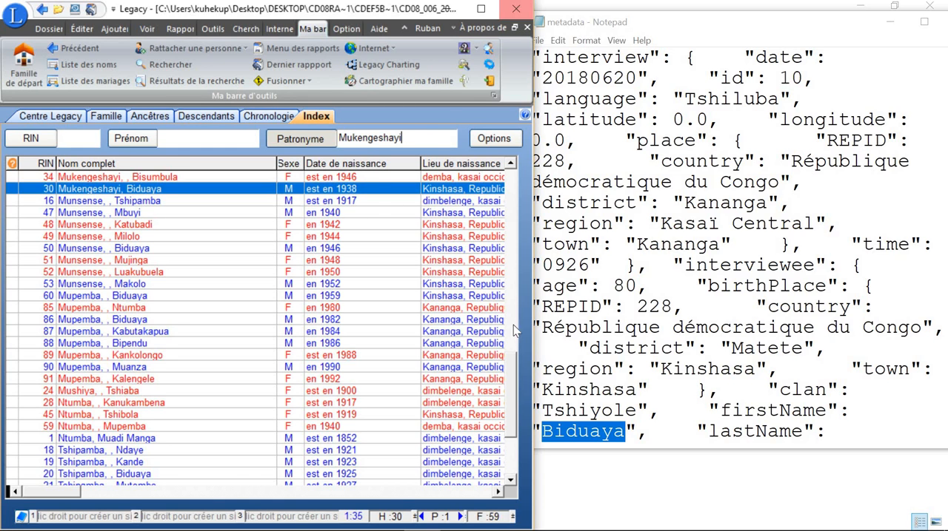
Step: Close the genealogy file, the metadata text and the CD08_006_20180620_0926.zip archive
{"action": "scroll", "coordinate": [532, 80], "scroll_direction": "down", "scroll_amount": 4}
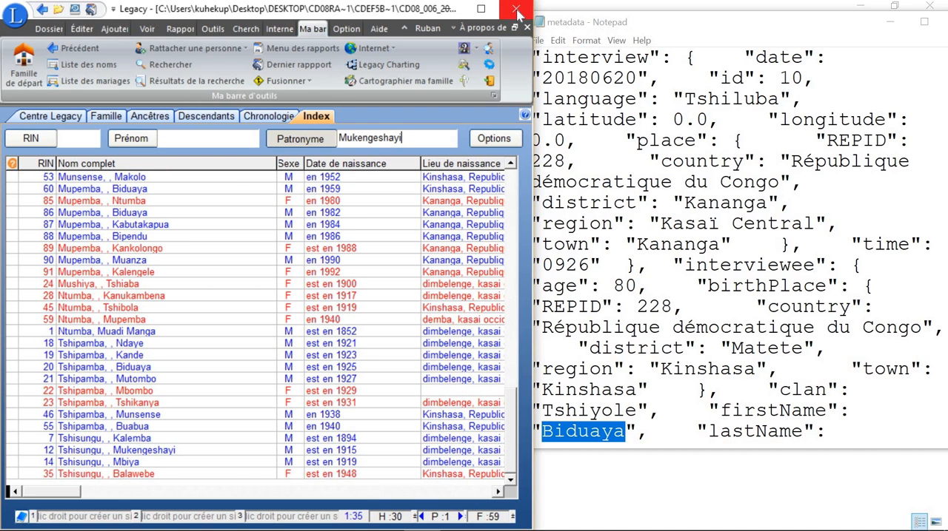
{"action": "left_click", "coordinate": [516, 10]}
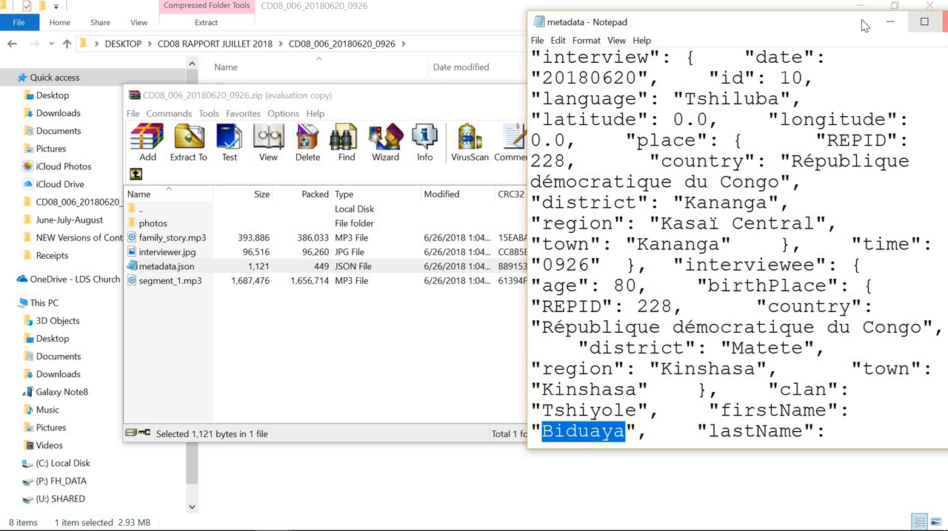
{"action": "left_click_drag", "start_coordinate": [833, 24], "coordinate": [619, 50]}
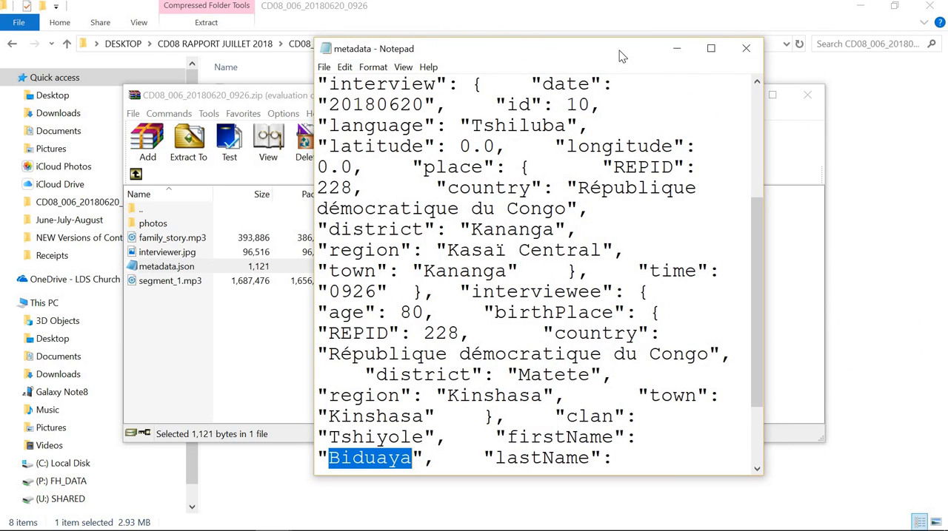
{"action": "left_click", "coordinate": [745, 48]}
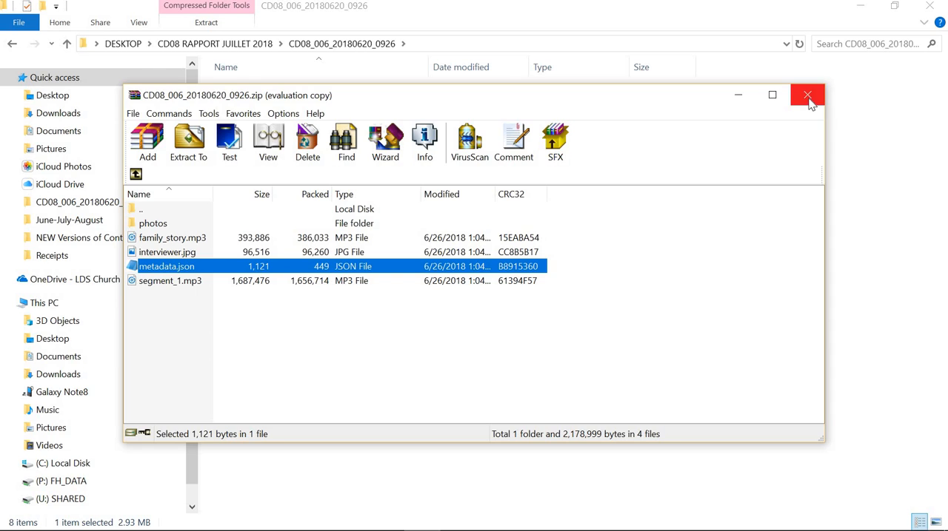
{"action": "left_click", "coordinate": [811, 103]}
Step: Reopen the CD08_006_20180620_0926 genealogy file in a maximized Legacy window and look up RIN 1 in the index of individuals
{"action": "left_click", "coordinate": [317, 107]}
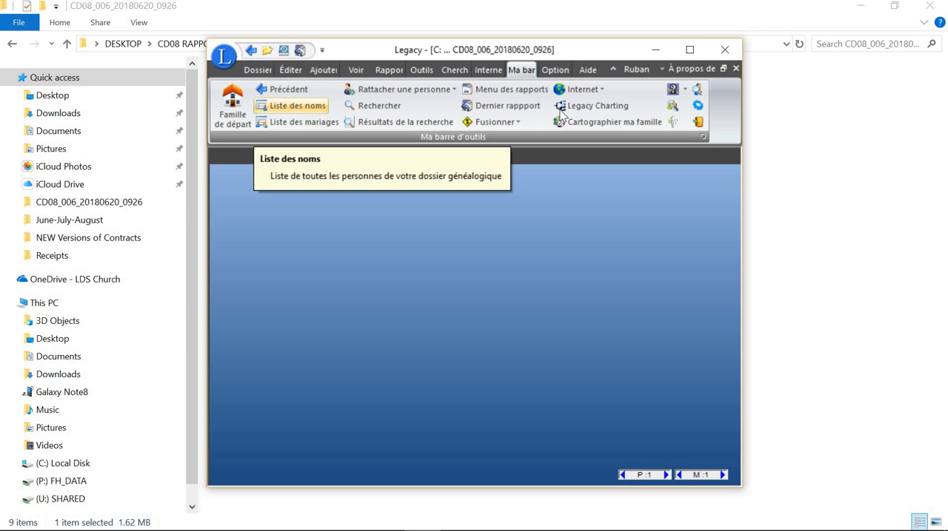
{"action": "left_click", "coordinate": [688, 53]}
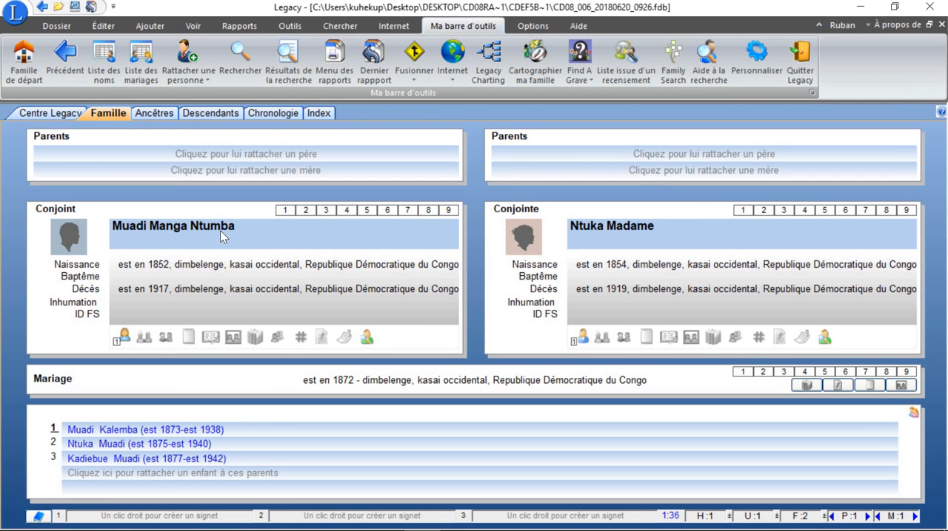
{"action": "left_click", "coordinate": [318, 114]}
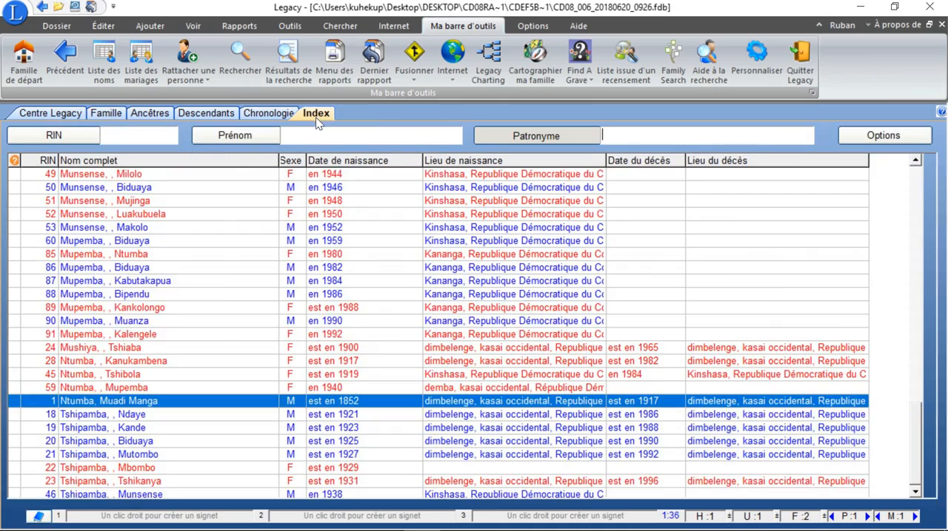
{"action": "scroll", "coordinate": [122, 236], "scroll_direction": "down", "scroll_amount": 2}
{"action": "scroll", "coordinate": [122, 236], "scroll_direction": "up", "scroll_amount": 10}
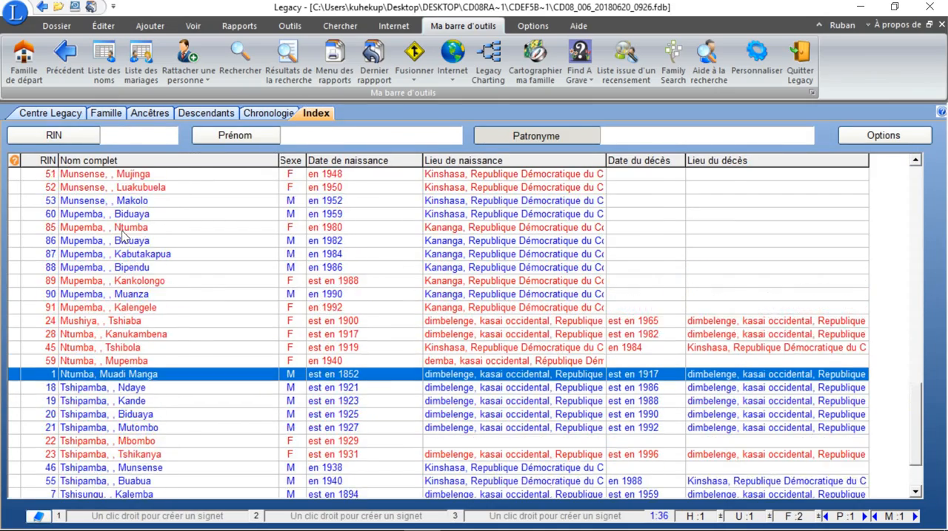
{"action": "scroll", "coordinate": [123, 236], "scroll_direction": "up", "scroll_amount": 18}
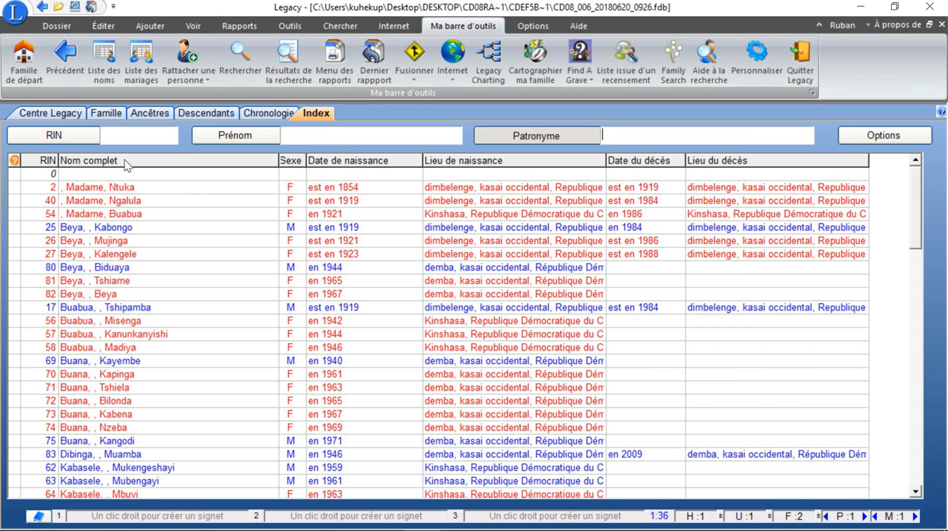
{"action": "left_click", "coordinate": [143, 138]}
{"action": "type", "text": "1"}
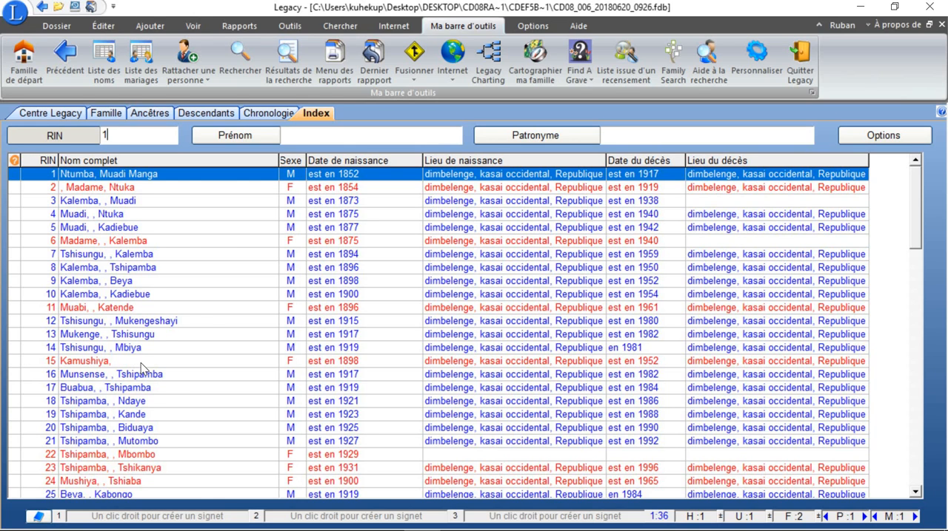
Step: Open the individual record with RIN 19 and examine how its name, prefix, birth and death fields are filled in
{"action": "scroll", "coordinate": [140, 368], "scroll_direction": "down", "scroll_amount": 1}
{"action": "scroll", "coordinate": [143, 348], "scroll_direction": "down", "scroll_amount": 4}
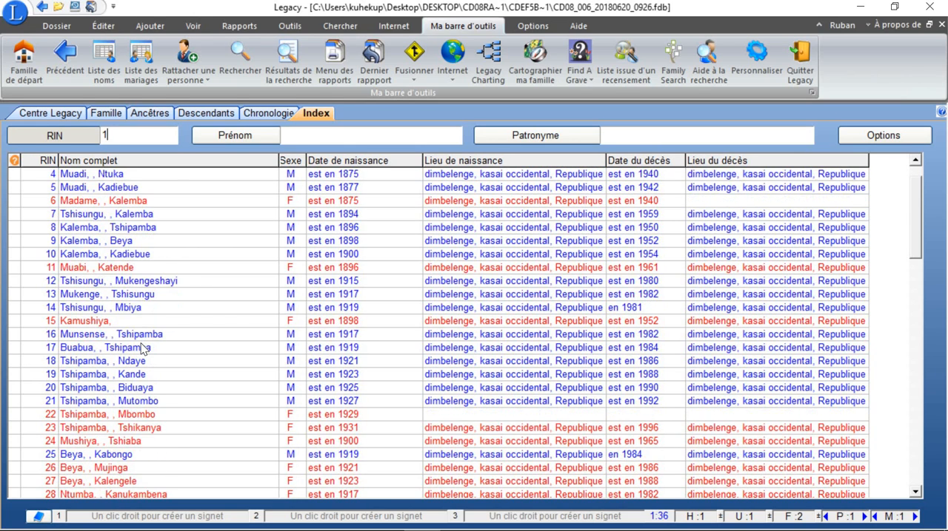
{"action": "scroll", "coordinate": [143, 349], "scroll_direction": "down", "scroll_amount": 1}
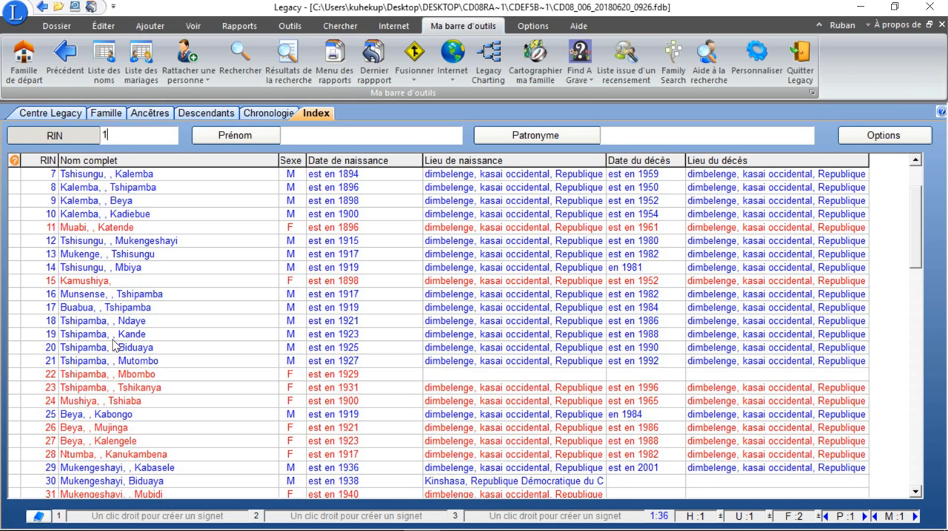
{"action": "left_click", "coordinate": [115, 336]}
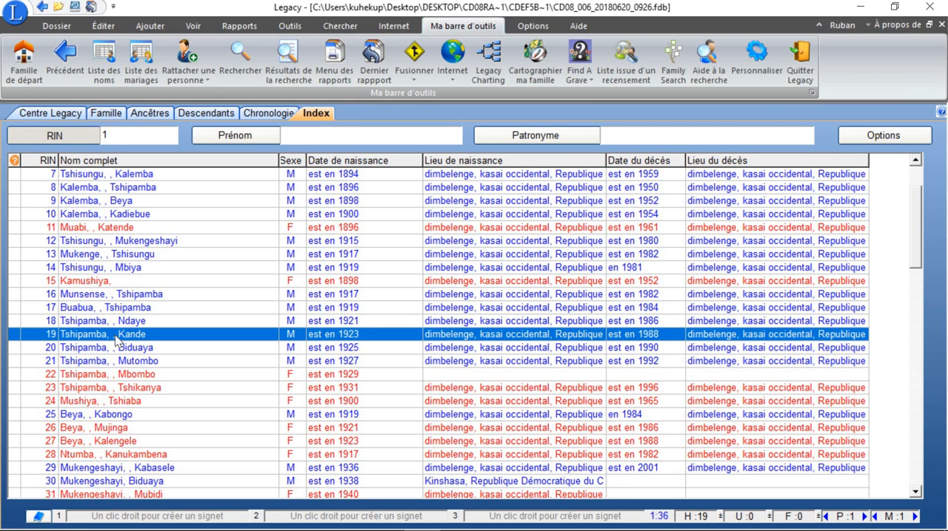
{"action": "double_click", "coordinate": [115, 339]}
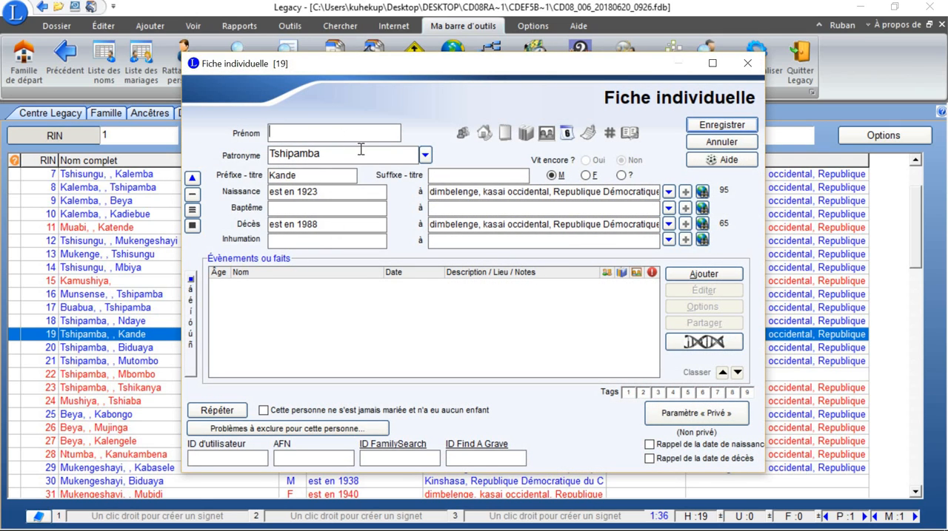
{"action": "left_click", "coordinate": [747, 64]}
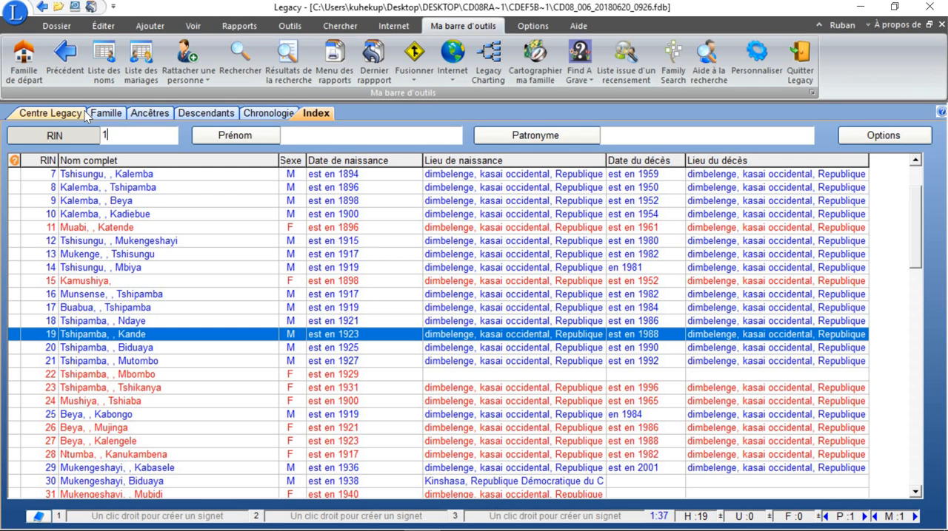
Step: Examine the name and prefix fields of the individual record with RIN 7 and close the genealogy file
{"action": "double_click", "coordinate": [135, 178]}
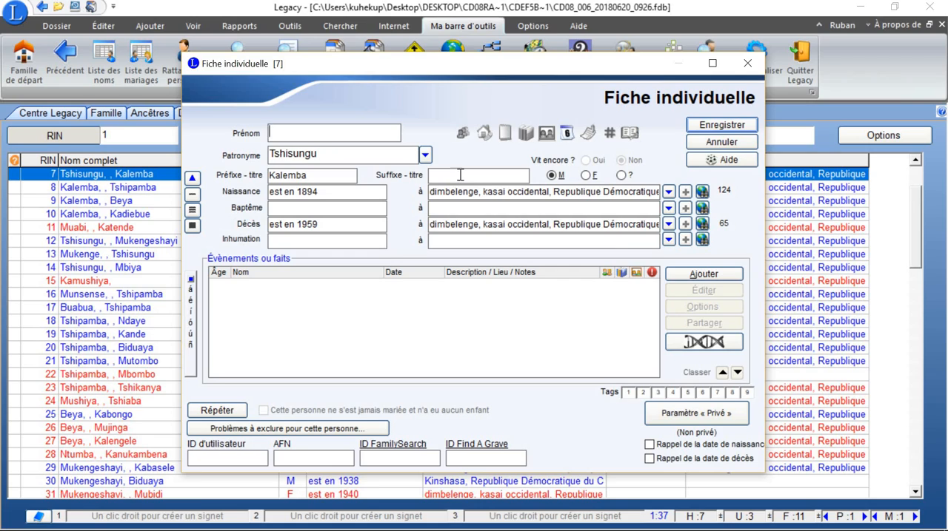
{"action": "left_click", "coordinate": [747, 64]}
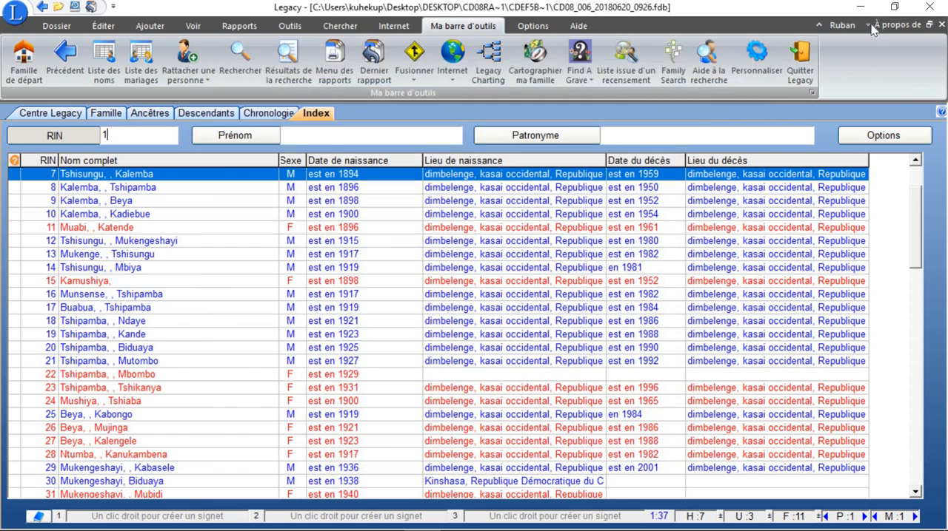
{"action": "left_click", "coordinate": [929, 9]}
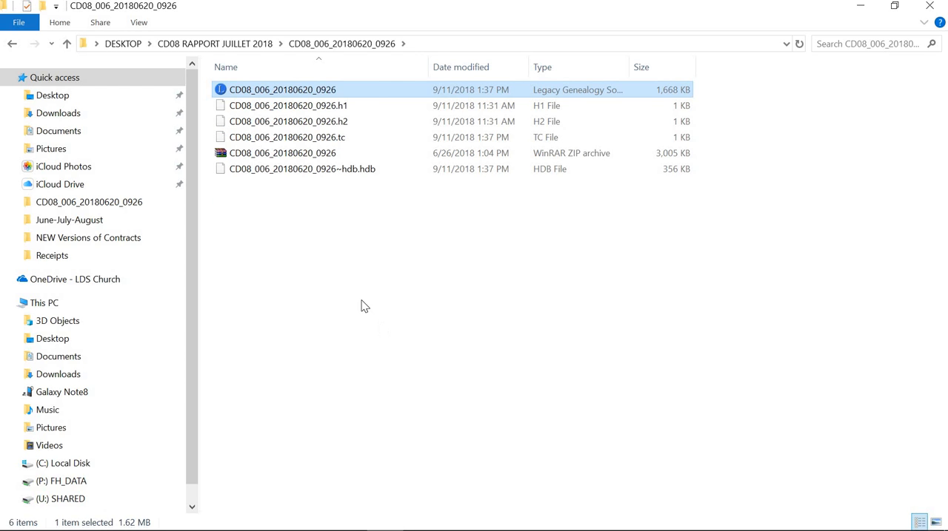
Step: Open the CD08_006_20180627_1108 submission folder and consult the CD08 Report Update email's list of names missing from the Legacy files
{"action": "left_click", "coordinate": [67, 46]}
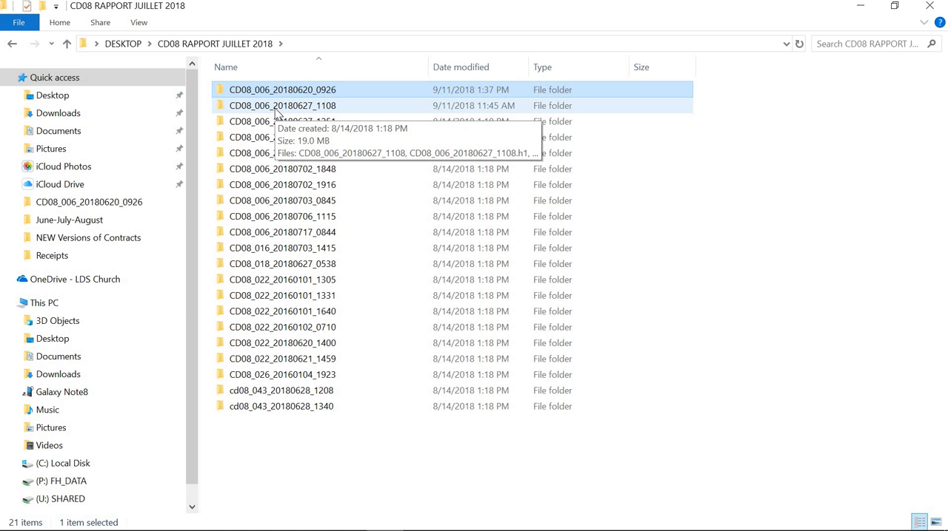
{"action": "double_click", "coordinate": [277, 108]}
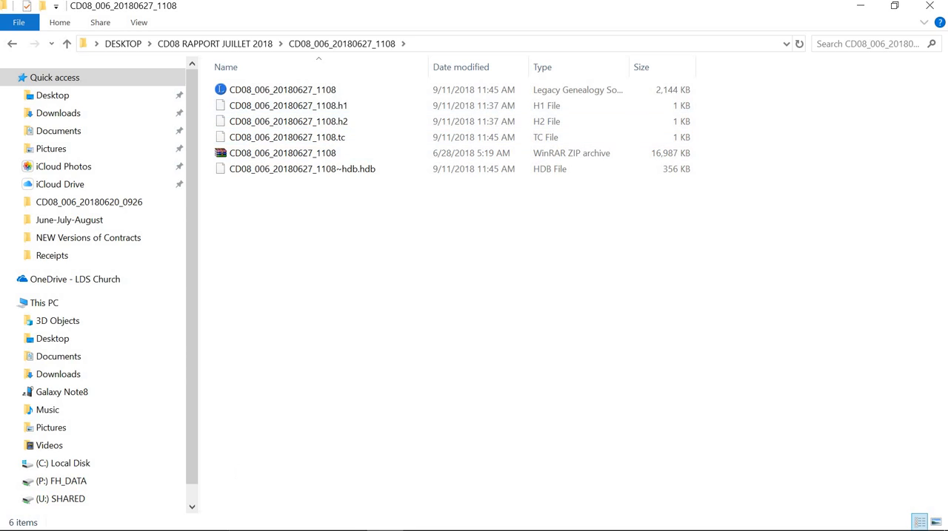
{"action": "mouse_move", "coordinate": [236, 527]}
{"action": "left_click", "coordinate": [245, 444]}
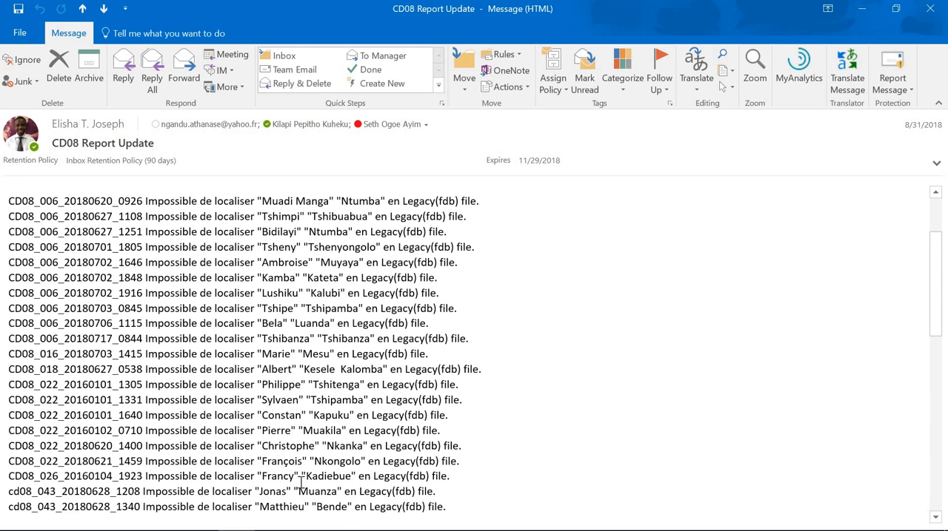
{"action": "mouse_move", "coordinate": [273, 518]}
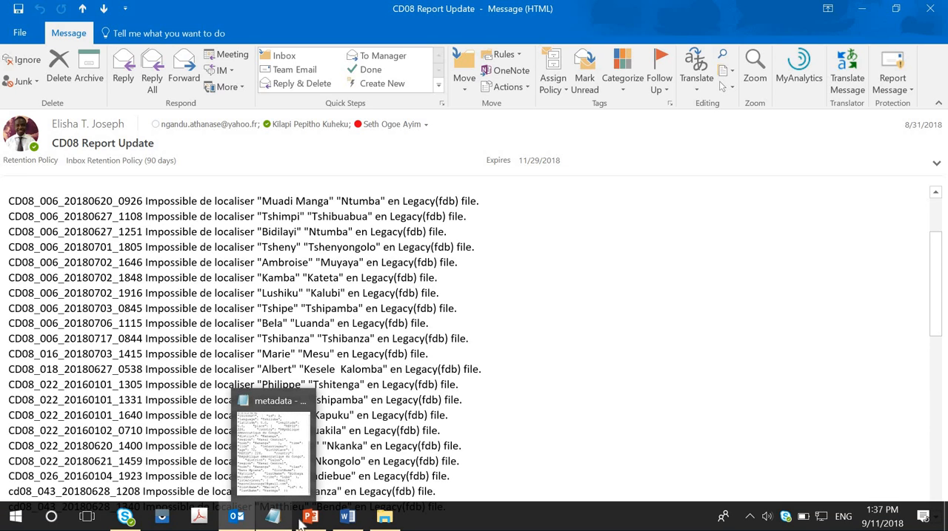
{"action": "mouse_move", "coordinate": [310, 518]}
{"action": "mouse_move", "coordinate": [321, 465]}
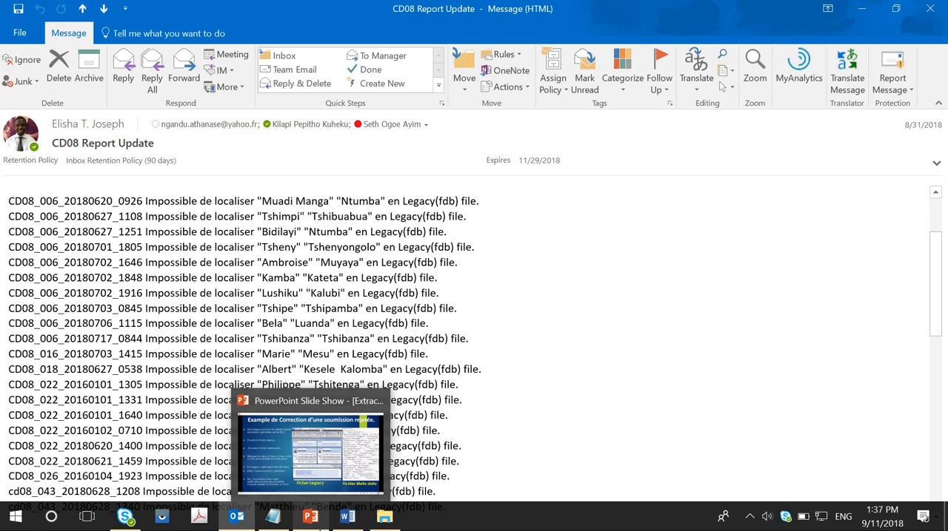
{"action": "left_click", "coordinate": [384, 520]}
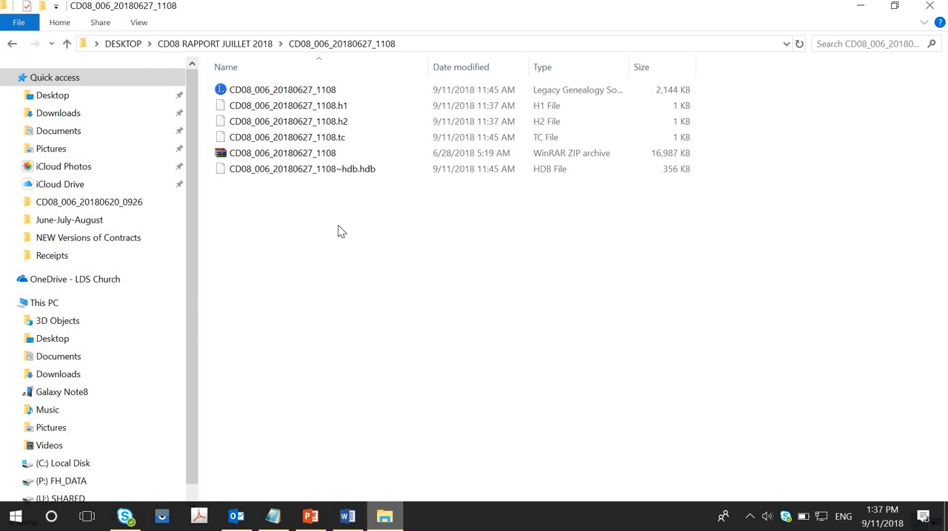
Step: Open the genealogy file from the CD08_006_20180627_1108 folder in Legacy and move its window aside
{"action": "left_click", "coordinate": [296, 90]}
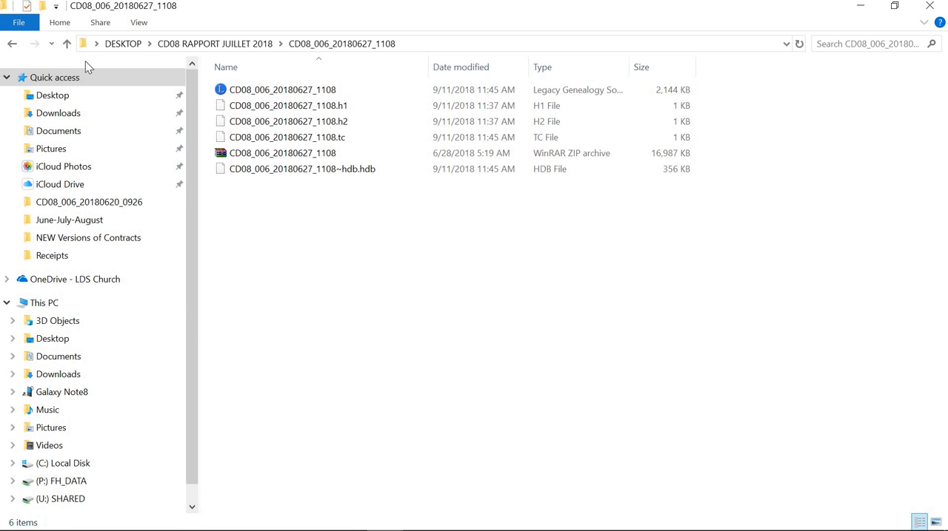
{"action": "left_click", "coordinate": [67, 44]}
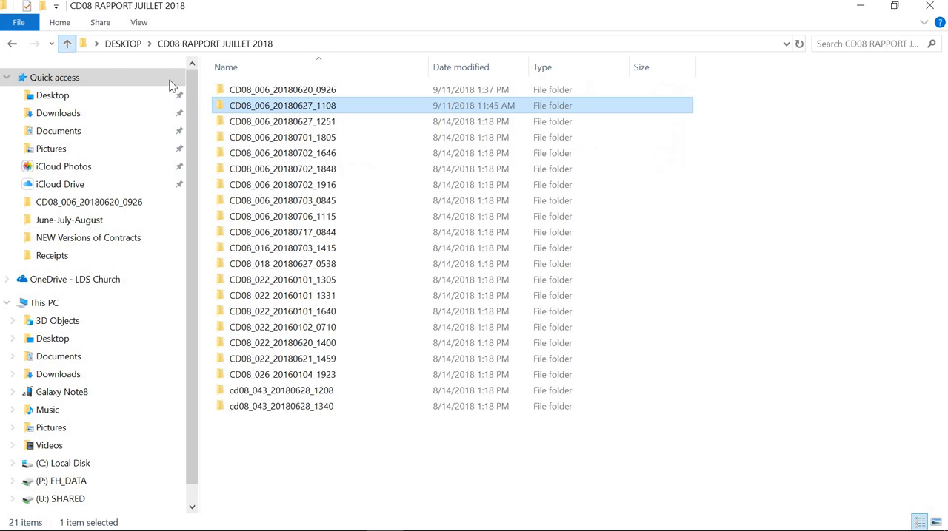
{"action": "double_click", "coordinate": [244, 111]}
{"action": "left_click", "coordinate": [245, 111]}
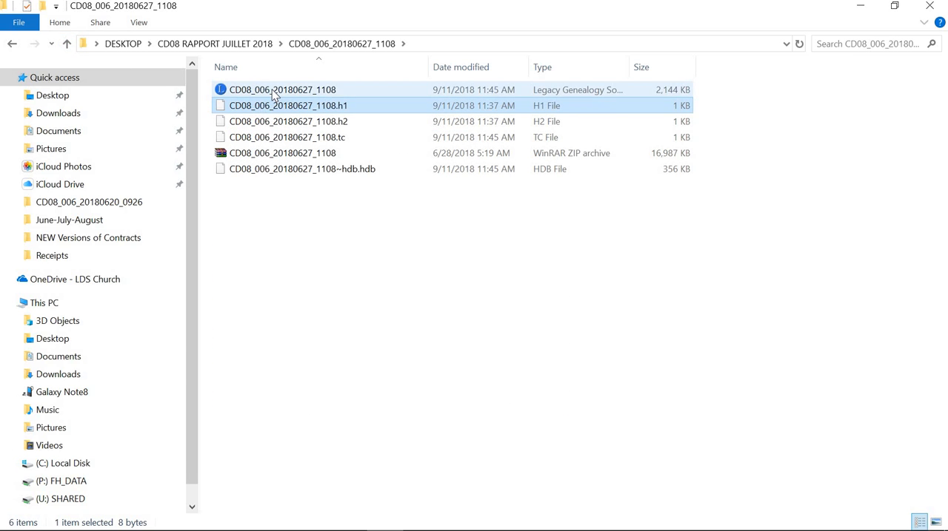
{"action": "double_click", "coordinate": [275, 91]}
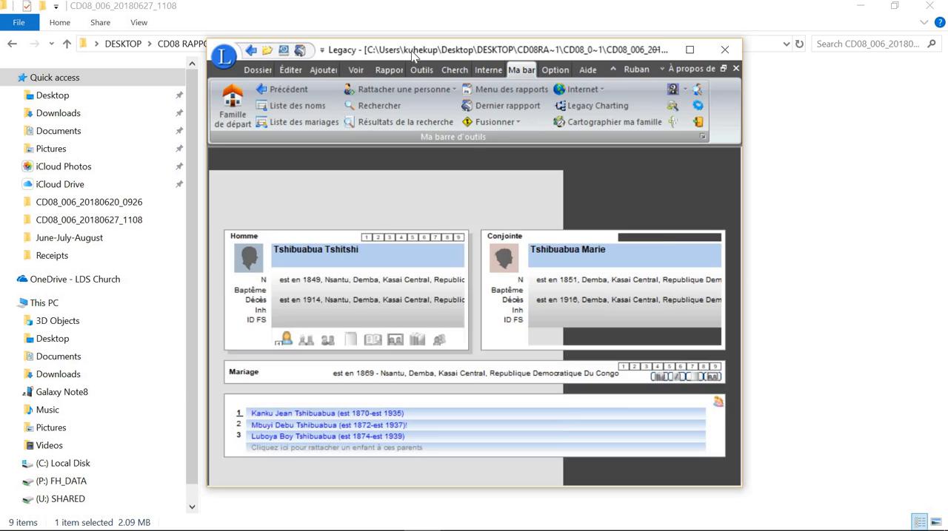
{"action": "left_click_drag", "start_coordinate": [413, 55], "coordinate": [209, 23]}
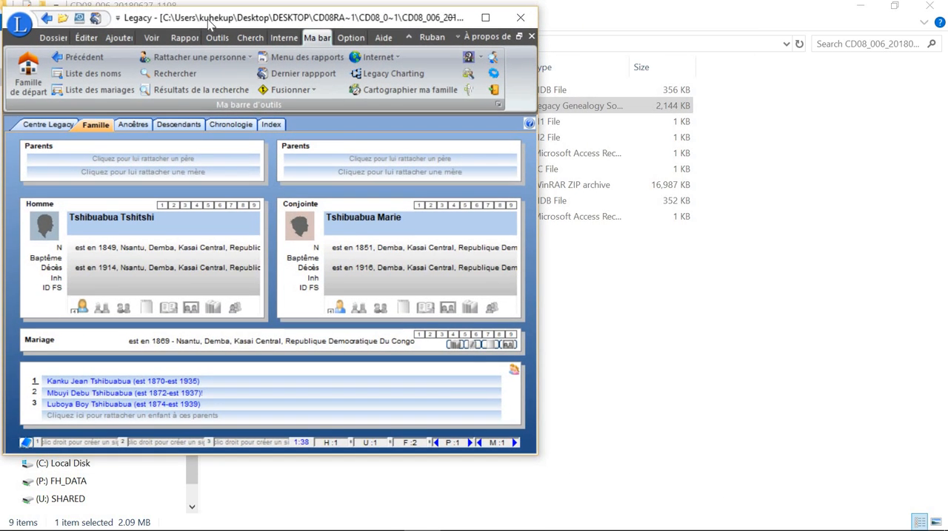
Step: Close the already open metadata text and open metadata.json from the CD08_006_20180627_1108.zip archive, placed clear of the Legacy window
{"action": "mouse_move", "coordinate": [382, 525]}
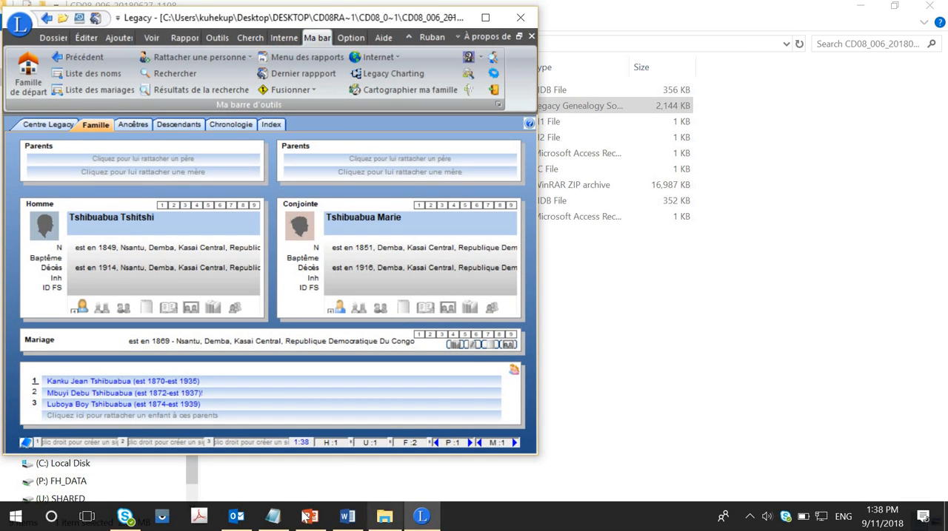
{"action": "left_click", "coordinate": [273, 516]}
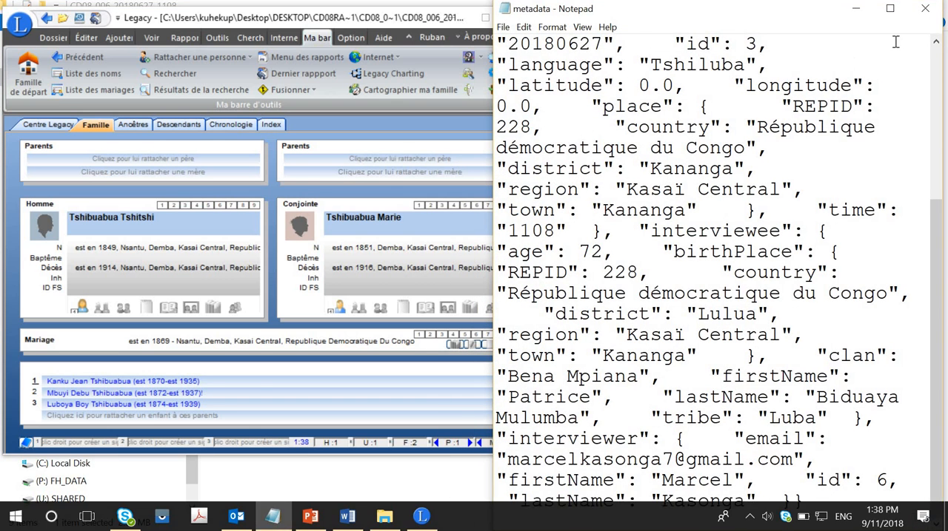
{"action": "left_click", "coordinate": [928, 11]}
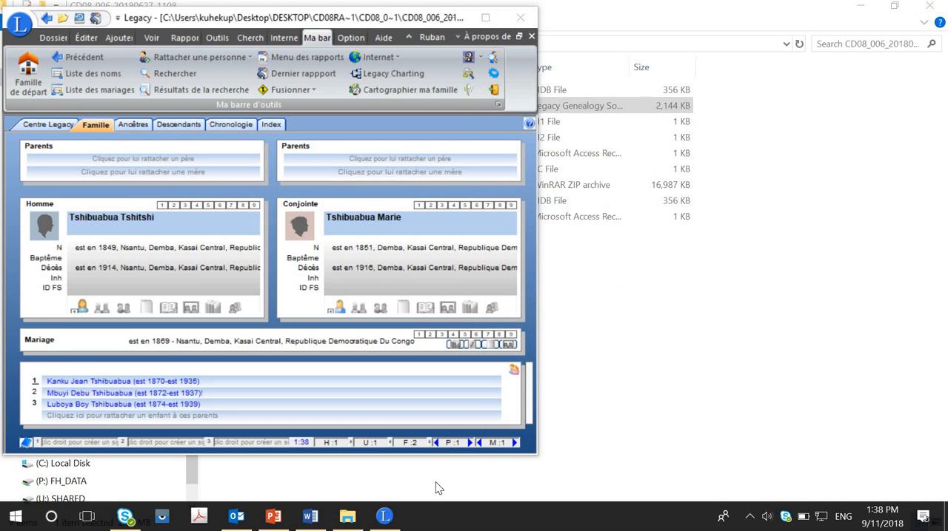
{"action": "left_click", "coordinate": [759, 296]}
{"action": "double_click", "coordinate": [333, 185]}
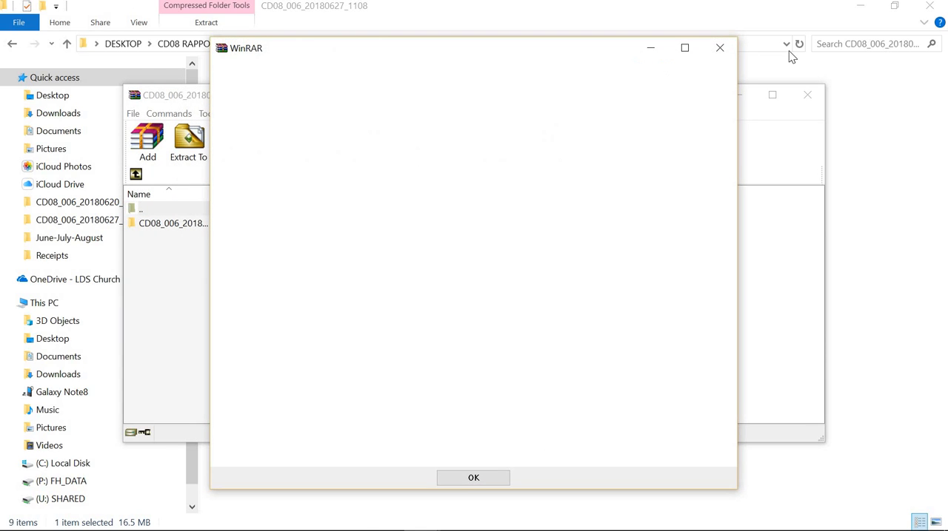
{"action": "left_click", "coordinate": [716, 48]}
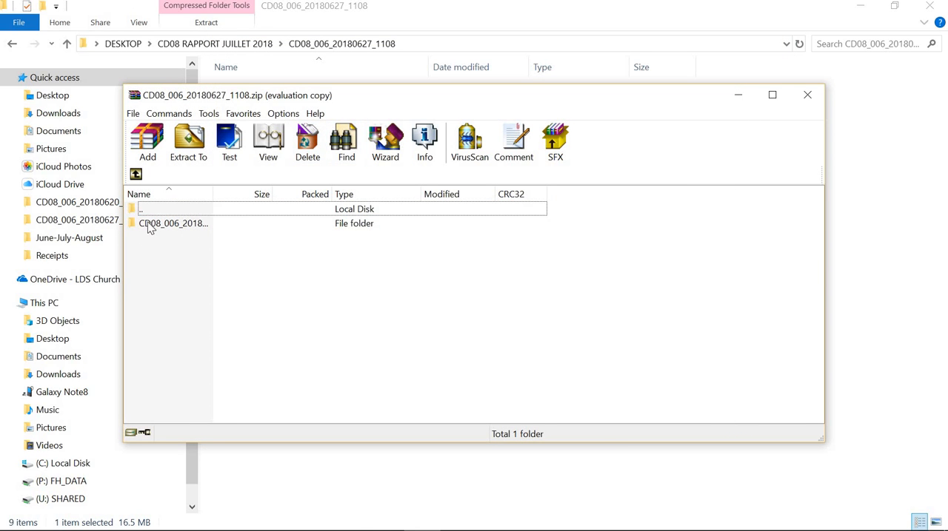
{"action": "double_click", "coordinate": [149, 225]}
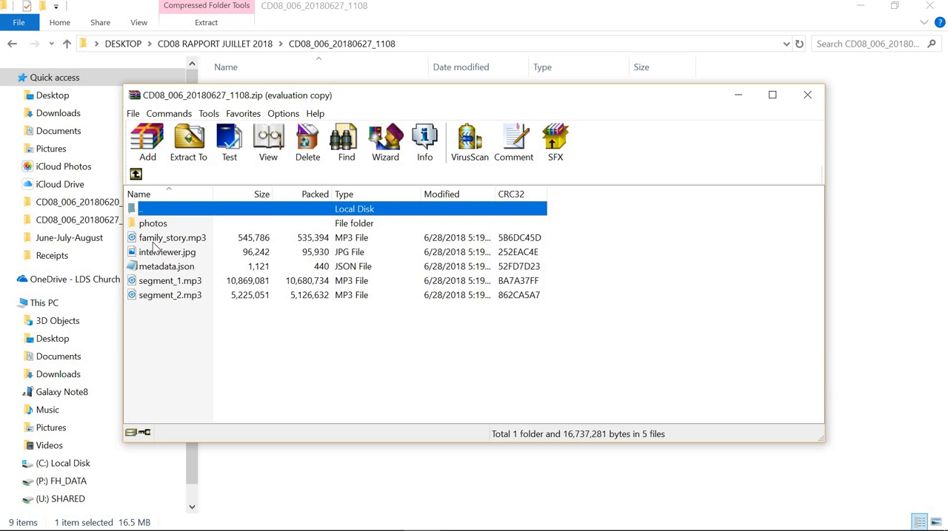
{"action": "double_click", "coordinate": [163, 268]}
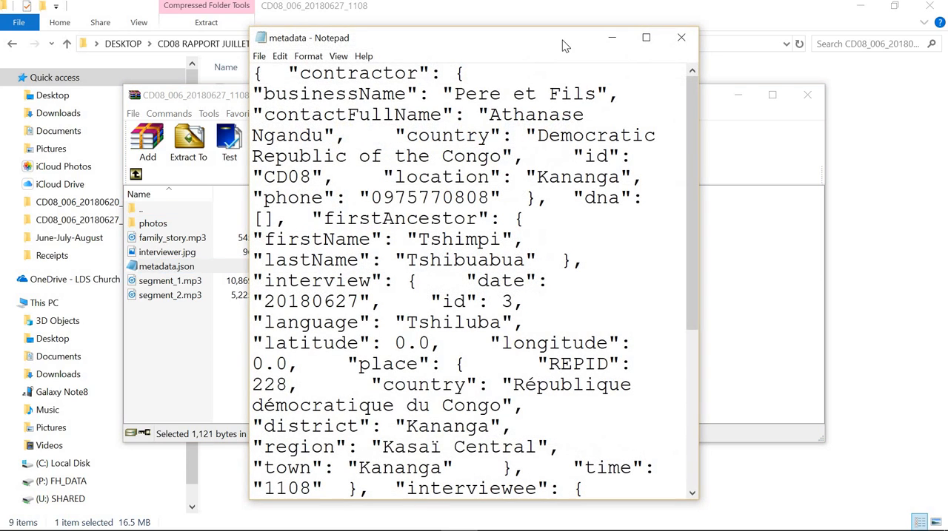
{"action": "left_click_drag", "start_coordinate": [588, 44], "coordinate": [810, 23]}
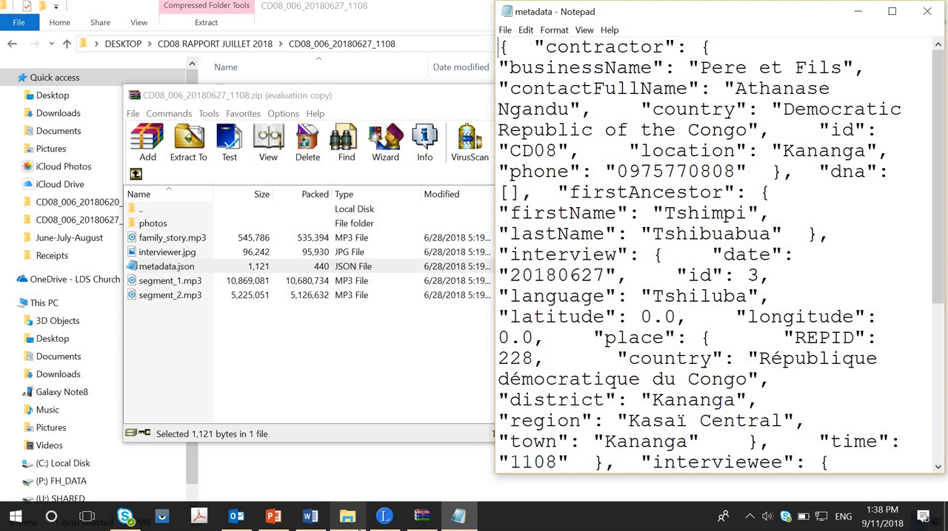
Step: Show Legacy's index of individuals beside the metadata and examine the firstAncestor's firstName and lastName entries
{"action": "left_click", "coordinate": [383, 516]}
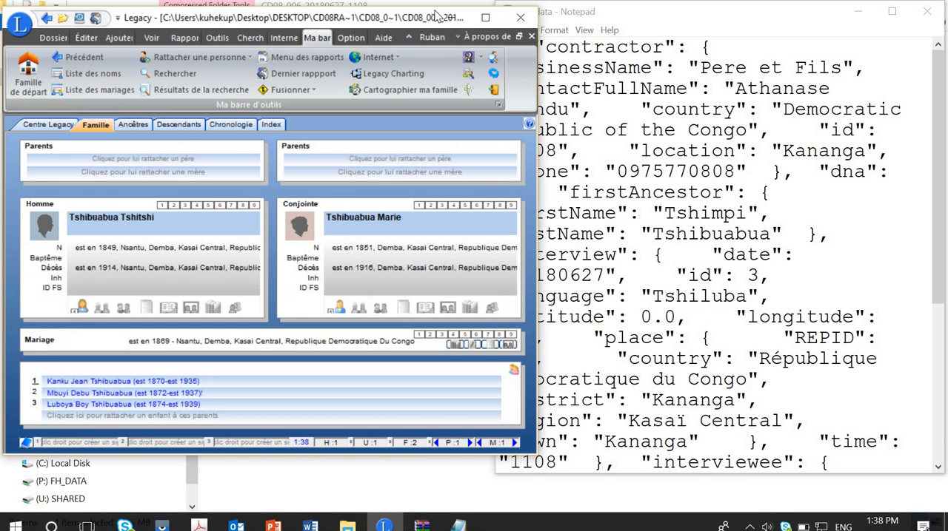
{"action": "left_click_drag", "start_coordinate": [433, 19], "coordinate": [396, 18]}
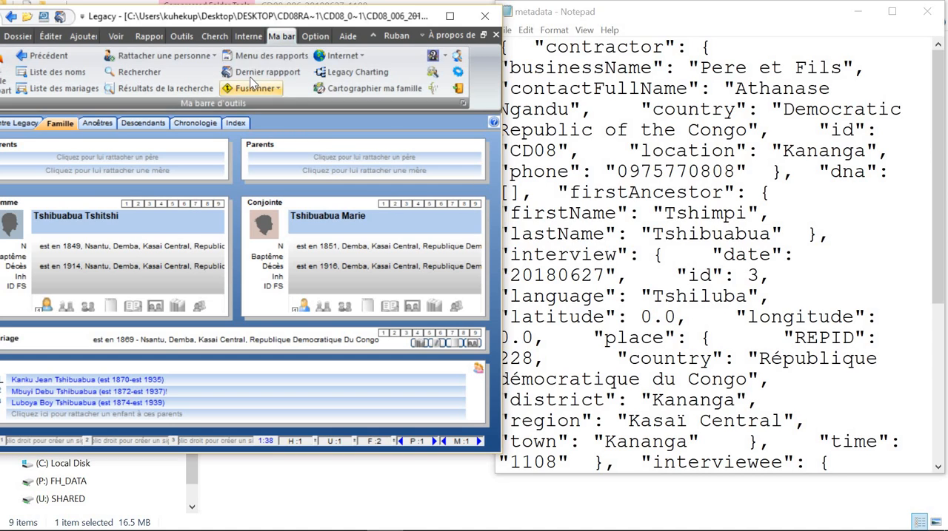
{"action": "left_click", "coordinate": [236, 126]}
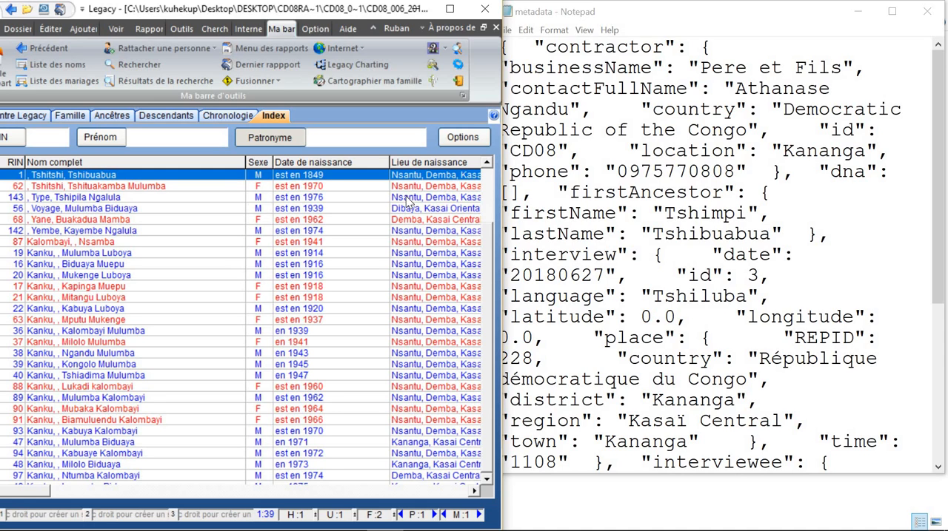
{"action": "left_click", "coordinate": [643, 259]}
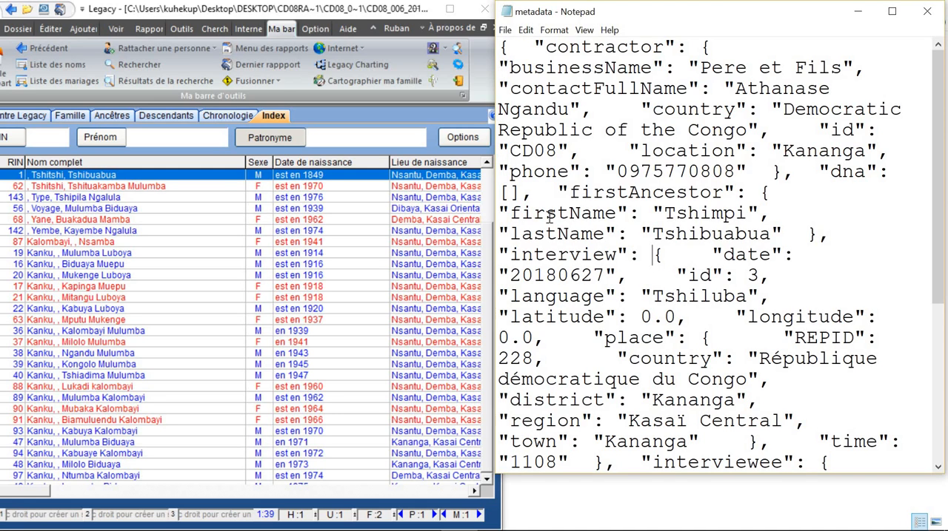
{"action": "double_click", "coordinate": [658, 198]}
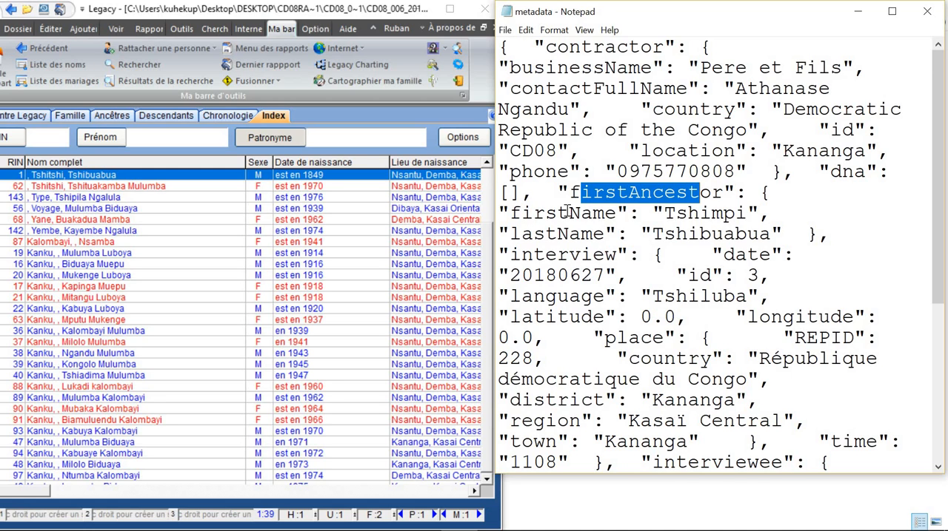
{"action": "left_click", "coordinate": [666, 214]}
{"action": "left_click", "coordinate": [735, 214], "text": "shift"}
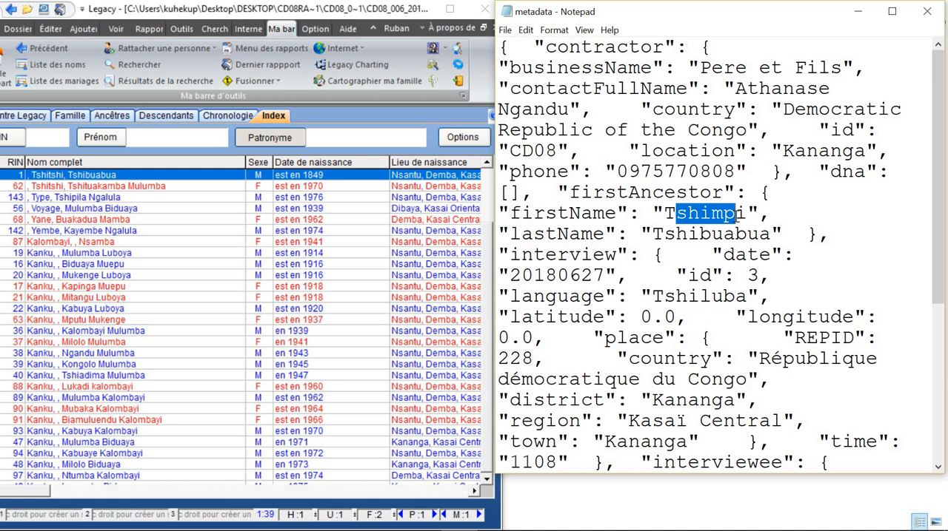
{"action": "left_click_drag", "start_coordinate": [658, 231], "coordinate": [748, 234]}
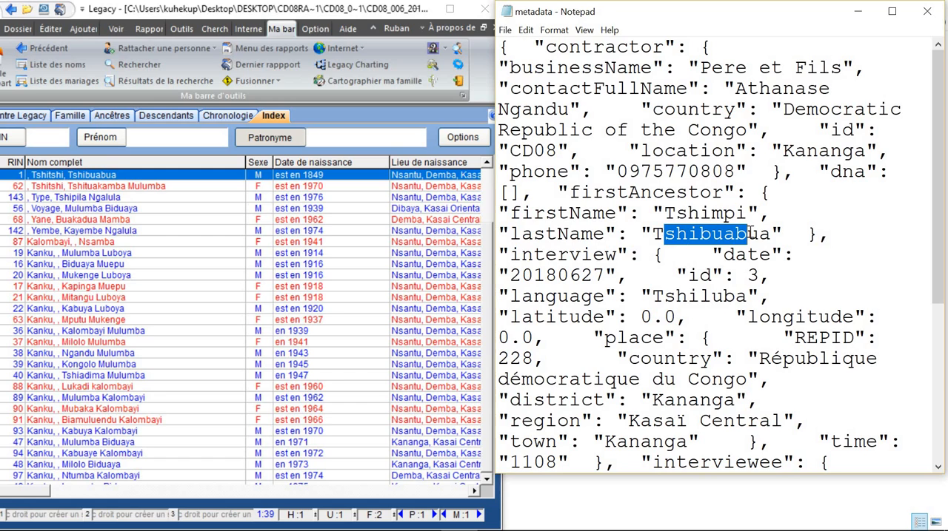
Step: Open the individual record with RIN 1 from the index and position it below the metadata's firstAncestor lines
{"action": "left_click", "coordinate": [90, 179]}
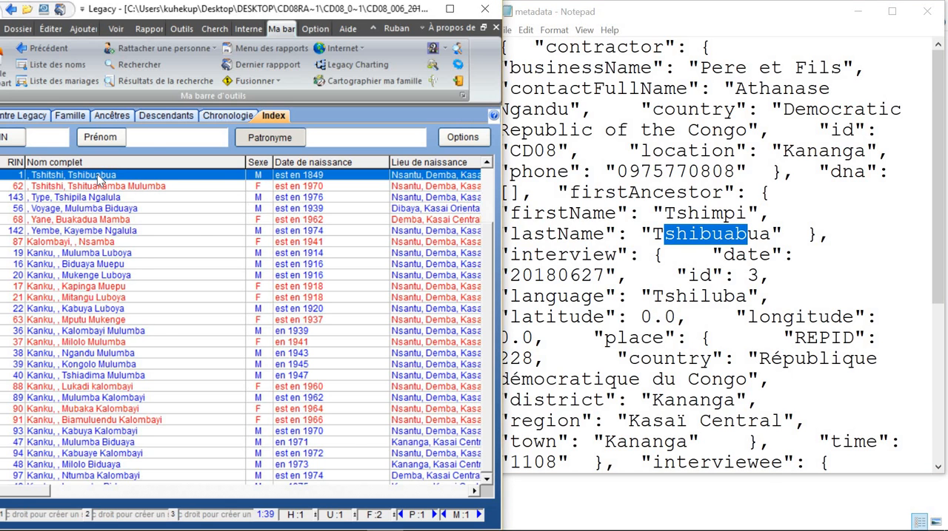
{"action": "double_click", "coordinate": [99, 180]}
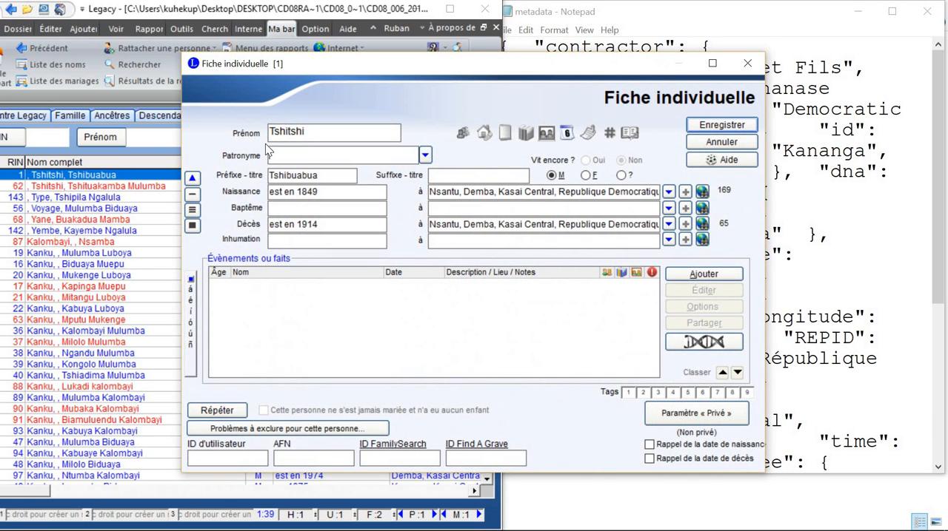
{"action": "key", "text": "Tab"}
{"action": "left_click_drag", "start_coordinate": [444, 80], "coordinate": [388, 278]}
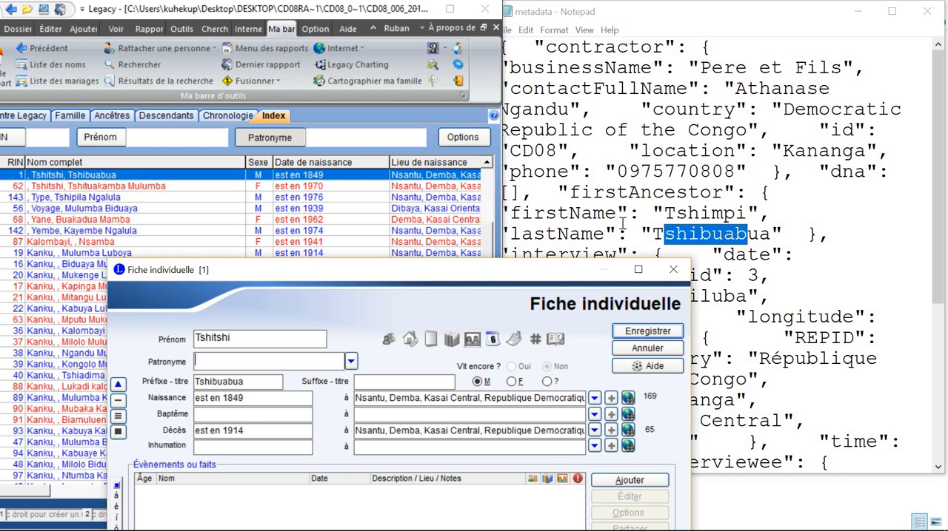
Step: Replace the Prénom in the RIN 1 record with the firstAncestor's firstName copied from the metadata
{"action": "left_click", "coordinate": [667, 214]}
{"action": "left_click_drag", "start_coordinate": [664, 214], "coordinate": [746, 214]}
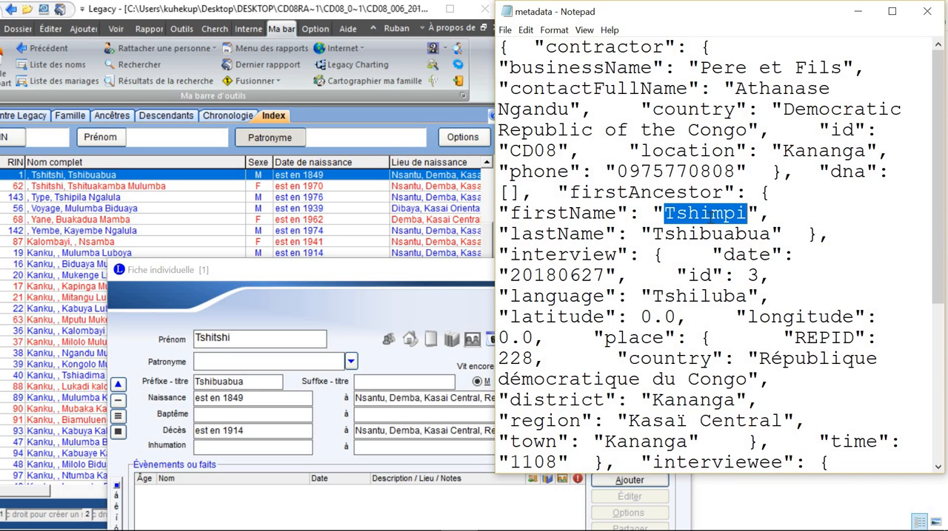
{"action": "right_click", "coordinate": [709, 215]}
{"action": "left_click", "coordinate": [741, 261]}
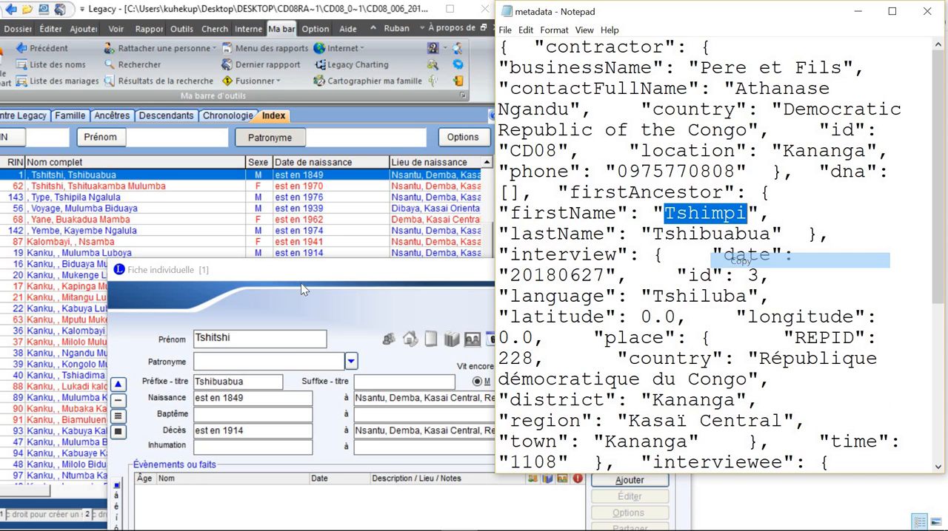
{"action": "left_click", "coordinate": [254, 336]}
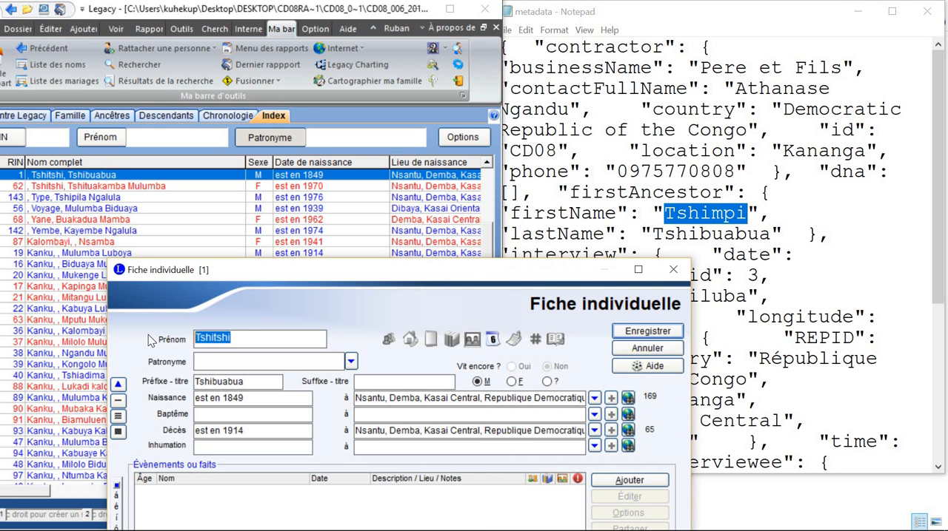
{"action": "key", "text": "ctrl+v"}
Step: Fill the Patronyme of the RIN 1 record with the firstAncestor's lastName copied from the metadata
{"action": "left_click_drag", "start_coordinate": [360, 280], "coordinate": [253, 155]}
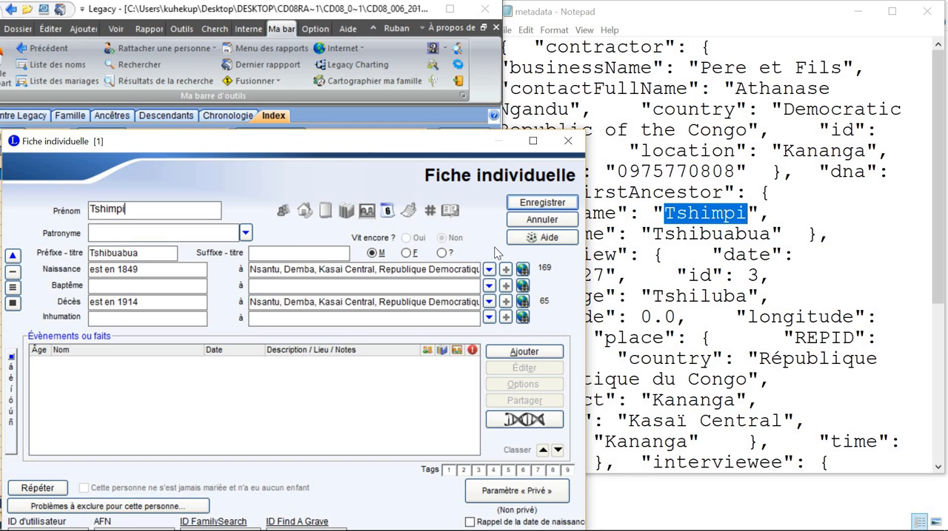
{"action": "left_click_drag", "start_coordinate": [653, 234], "coordinate": [771, 235]}
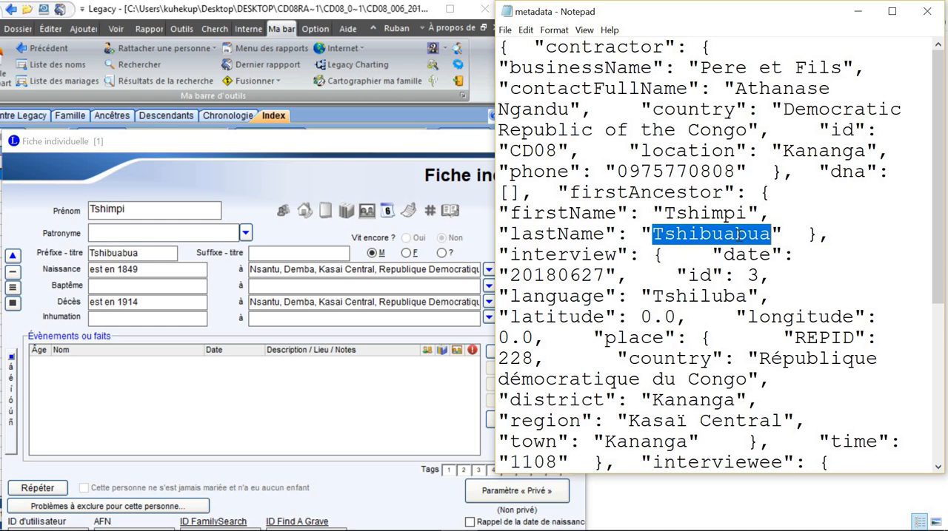
{"action": "right_click", "coordinate": [738, 235]}
{"action": "left_click", "coordinate": [770, 276]}
{"action": "left_click", "coordinate": [122, 235]}
{"action": "key", "text": "ctrl+v"}
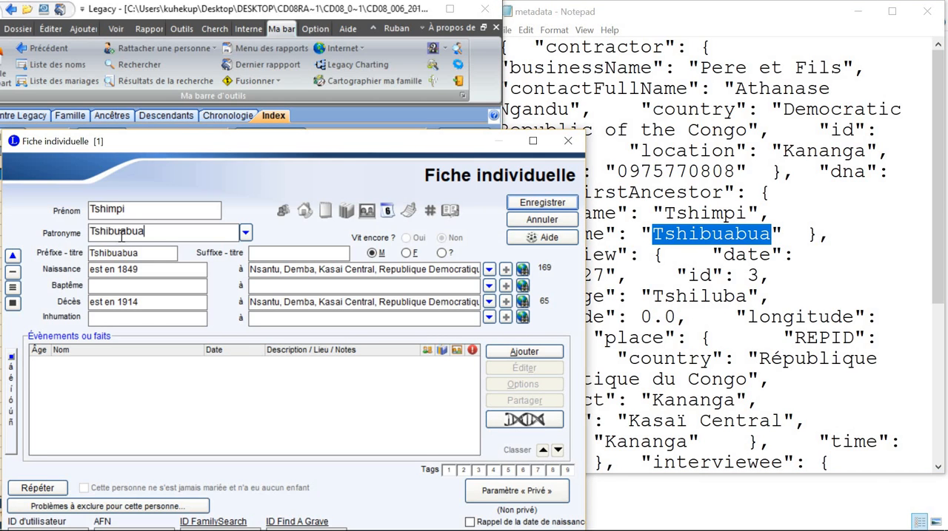
Step: Clear the Préfixe - titre of the RIN 1 record and save the record
{"action": "key", "text": "Tab"}
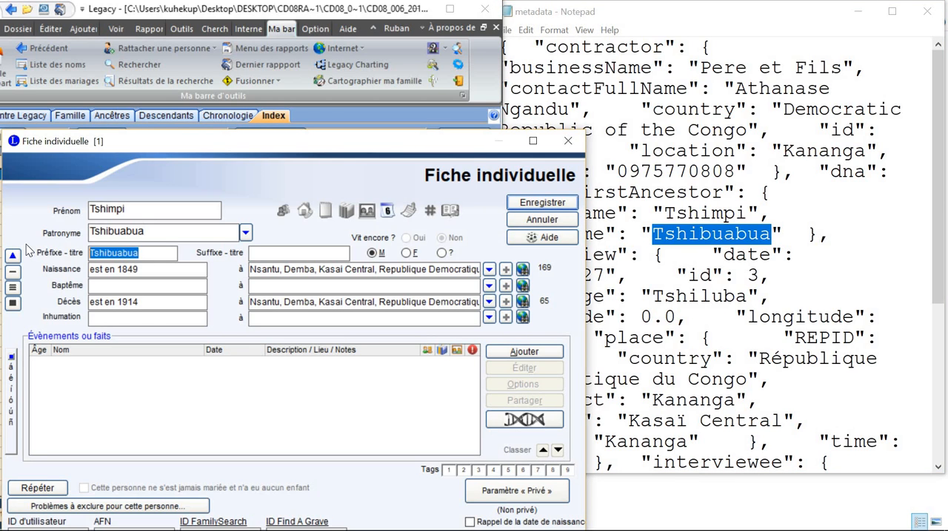
{"action": "key", "text": "Delete"}
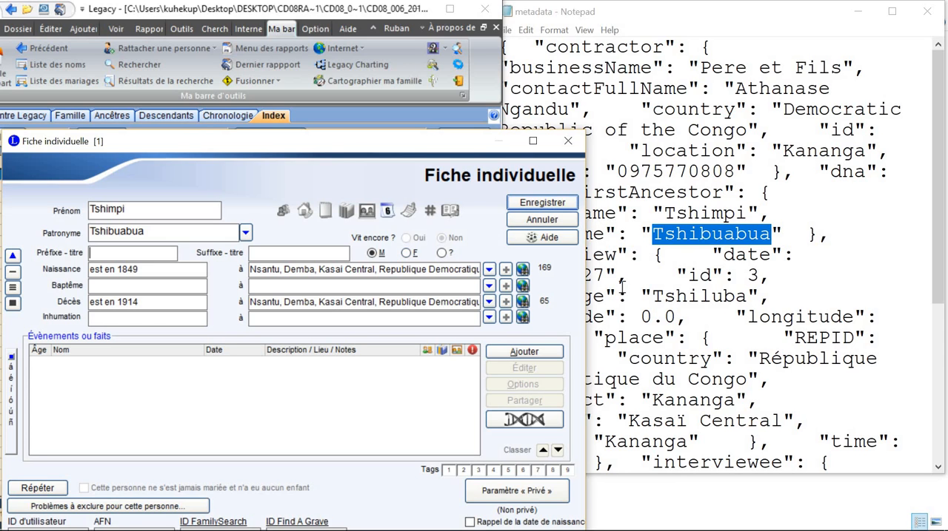
{"action": "left_click", "coordinate": [537, 204]}
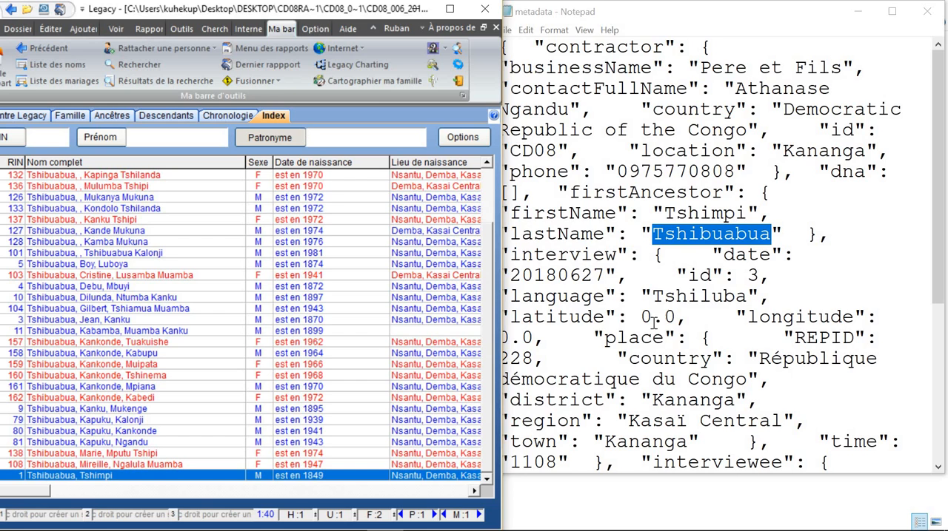
Step: Search the index by Patronyme for the interviewee's full lastName copied from the metadata
{"action": "left_click", "coordinate": [650, 370]}
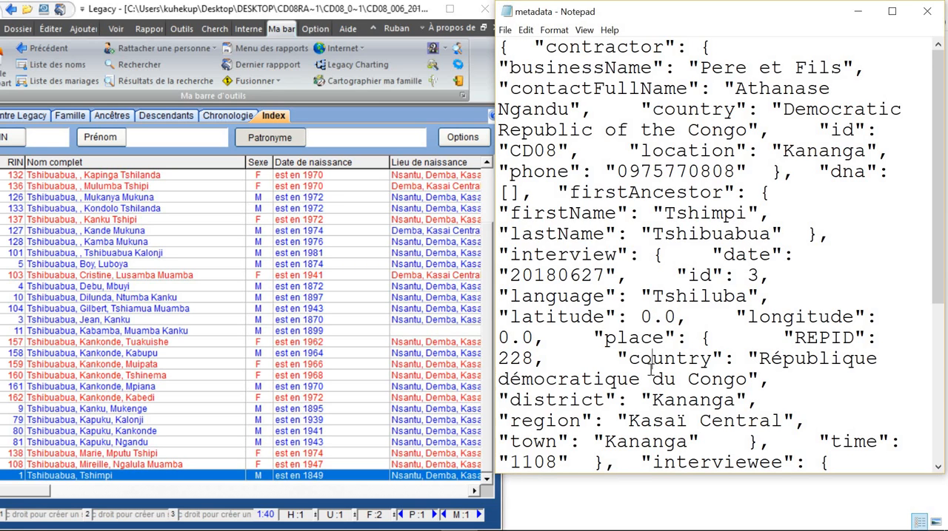
{"action": "scroll", "coordinate": [677, 376], "scroll_direction": "down", "scroll_amount": 3}
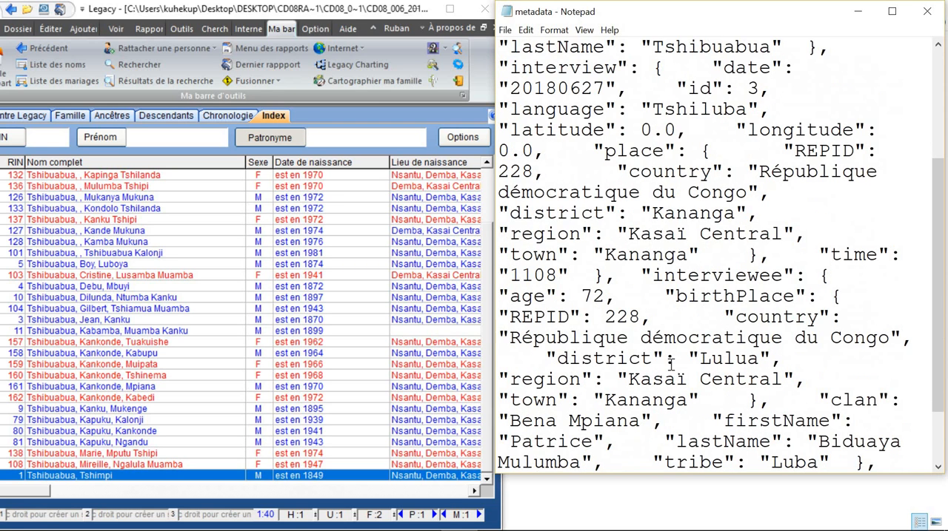
{"action": "scroll", "coordinate": [596, 399], "scroll_direction": "down", "scroll_amount": 2}
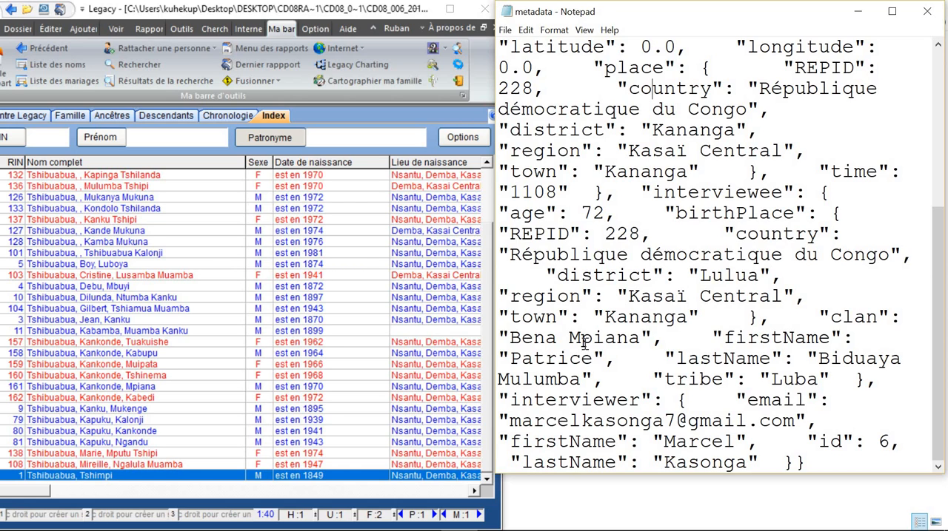
{"action": "left_click_drag", "start_coordinate": [521, 361], "coordinate": [570, 361]}
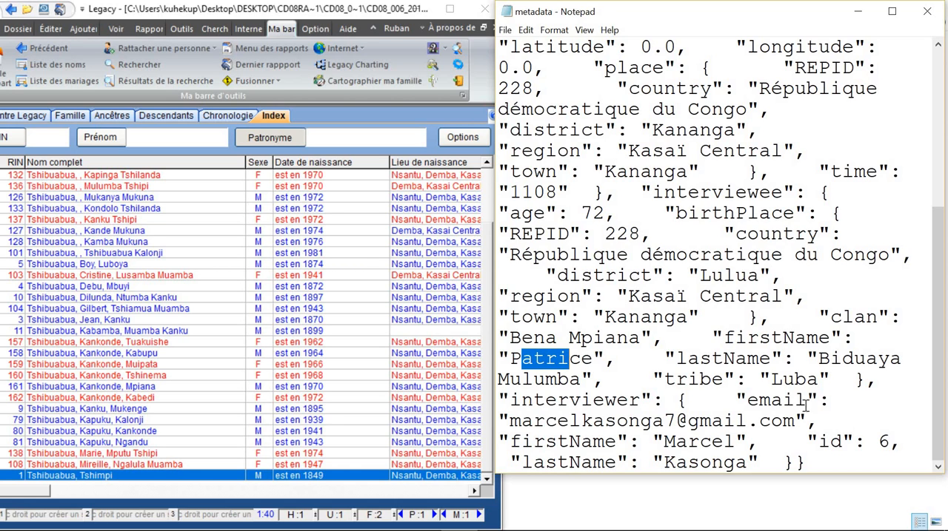
{"action": "left_click_drag", "start_coordinate": [817, 359], "coordinate": [912, 368]}
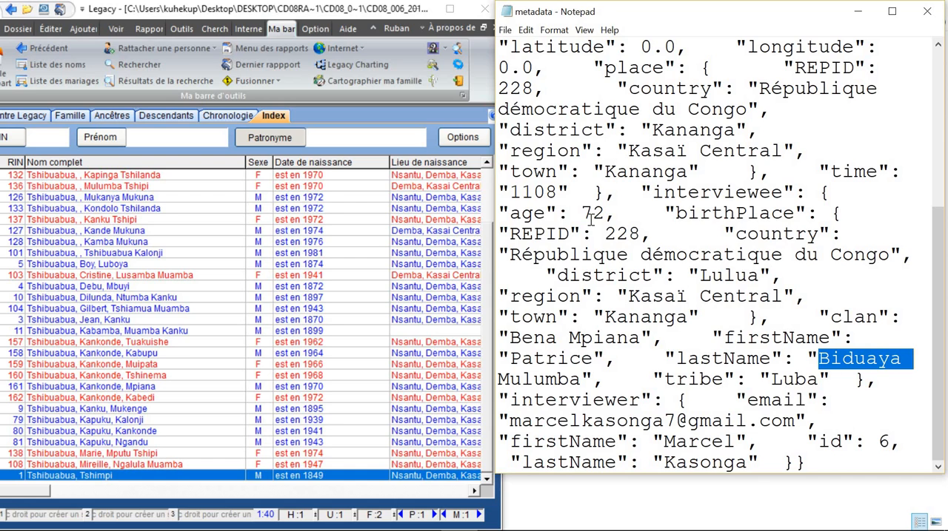
{"action": "left_click", "coordinate": [824, 361]}
{"action": "left_click_drag", "start_coordinate": [824, 361], "coordinate": [581, 379]}
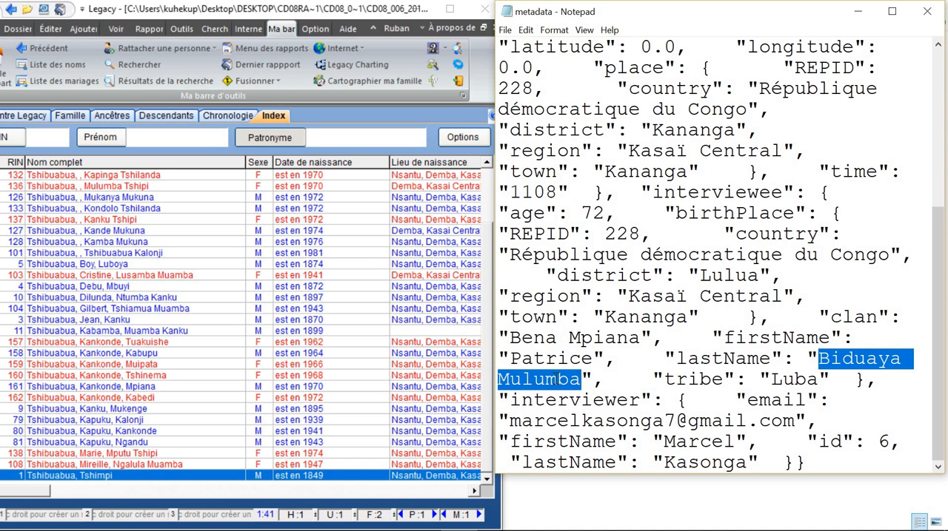
{"action": "right_click", "coordinate": [556, 379]}
{"action": "left_click", "coordinate": [655, 236]}
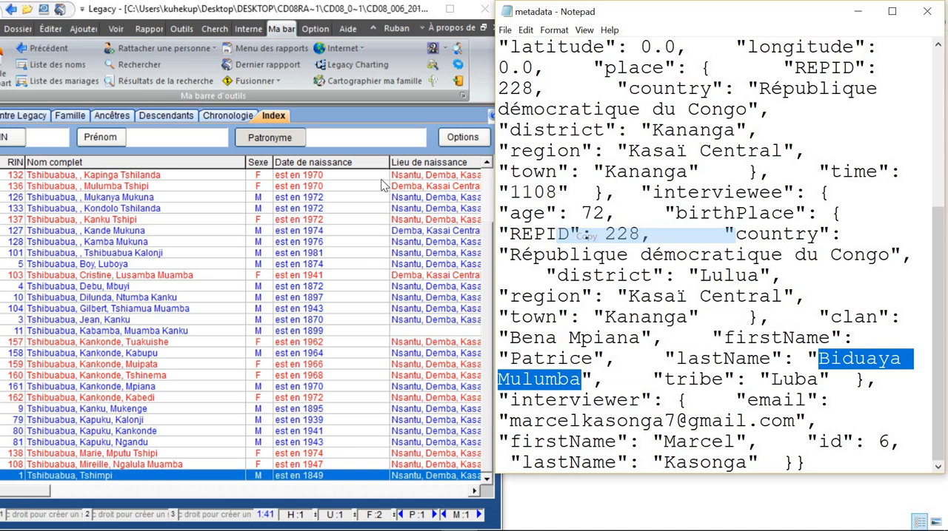
{"action": "left_click", "coordinate": [351, 136]}
{"action": "right_click", "coordinate": [351, 134]}
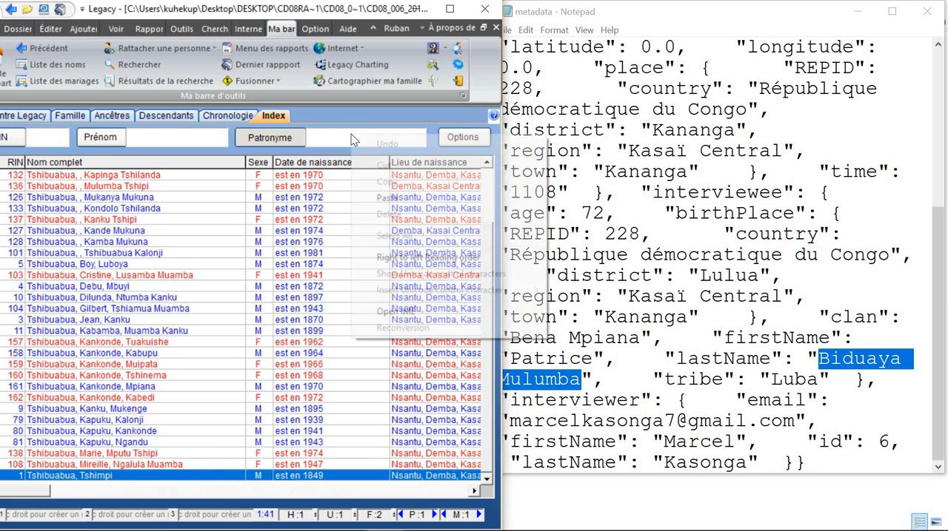
{"action": "left_click", "coordinate": [398, 197]}
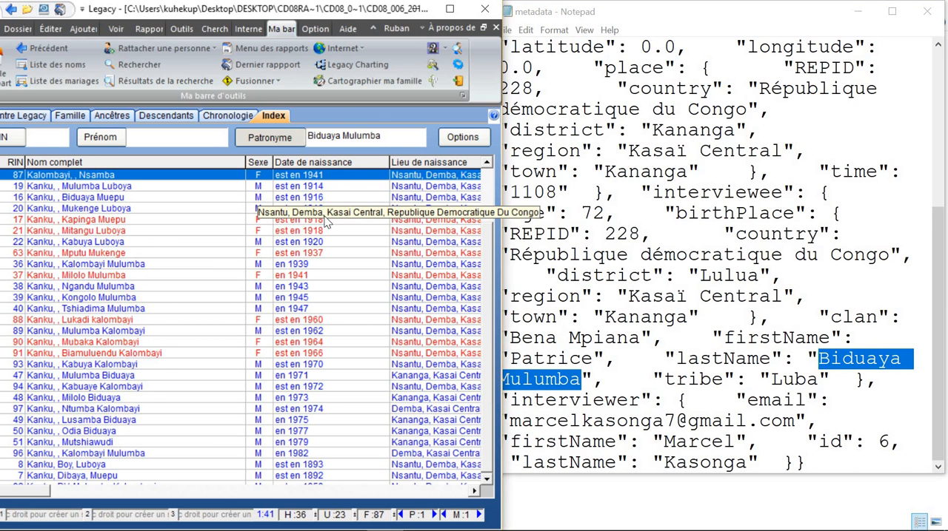
{"action": "scroll", "coordinate": [263, 242], "scroll_direction": "up", "scroll_amount": 2}
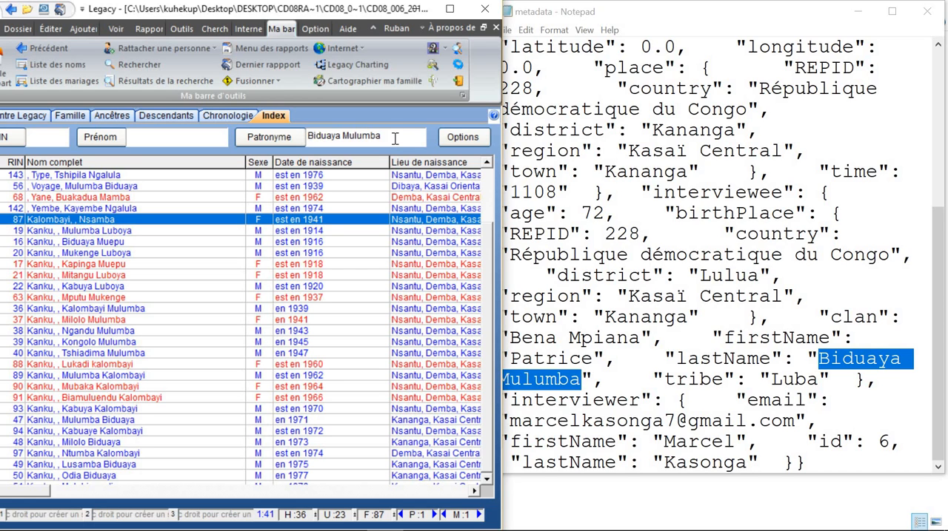
Step: Replace the Patronyme search with only the first part of the interviewee's lastName
{"action": "key", "text": "BackSpace"}
{"action": "key", "text": "BackSpace"}
{"action": "key", "text": "BackSpace"}
{"action": "key", "text": "BackSpace"}
{"action": "key", "text": "BackSpace"}
{"action": "key", "text": "BackSpace"}
{"action": "key", "text": "BackSpace"}
{"action": "key", "text": "BackSpace"}
{"action": "key", "text": "BackSpace"}
{"action": "key", "text": "BackSpace"}
{"action": "key", "text": "BackSpace"}
{"action": "key", "text": "BackSpace"}
{"action": "key", "text": "BackSpace"}
{"action": "key", "text": "BackSpace"}
{"action": "key", "text": "BackSpace"}
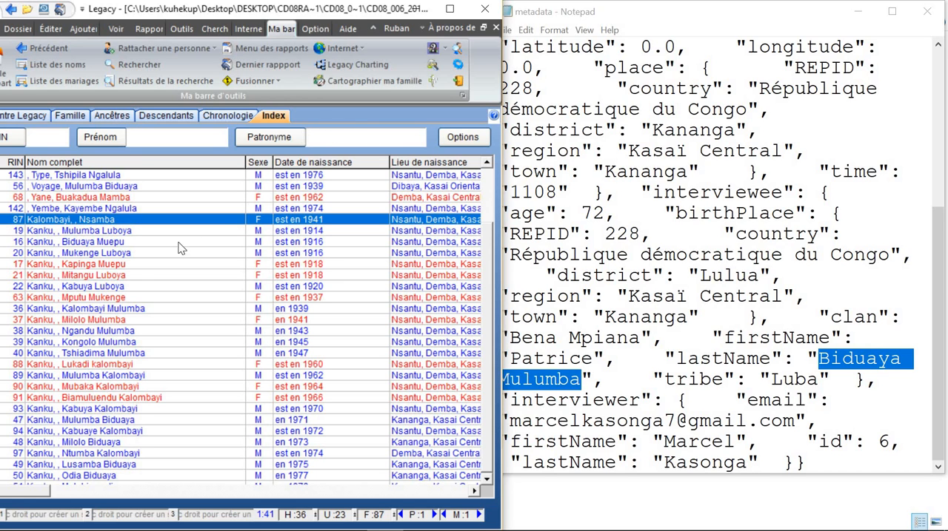
{"action": "left_click", "coordinate": [138, 265]}
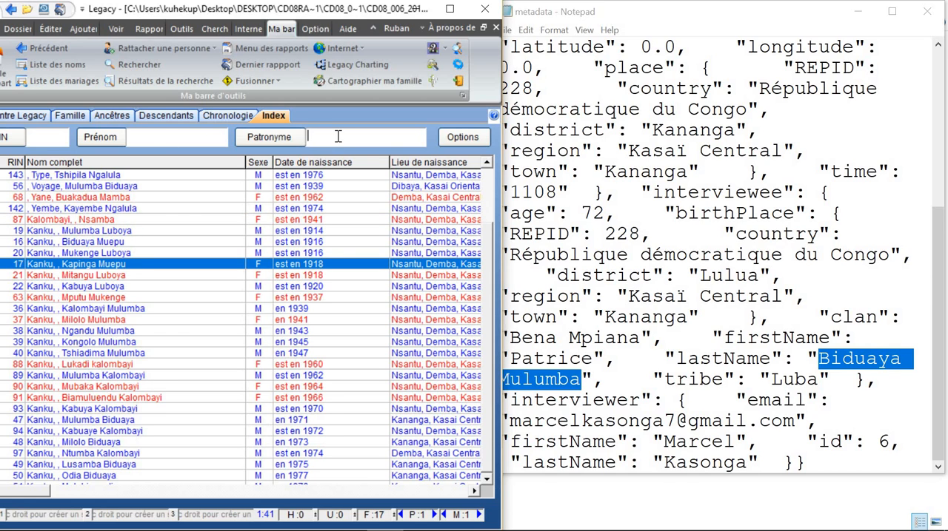
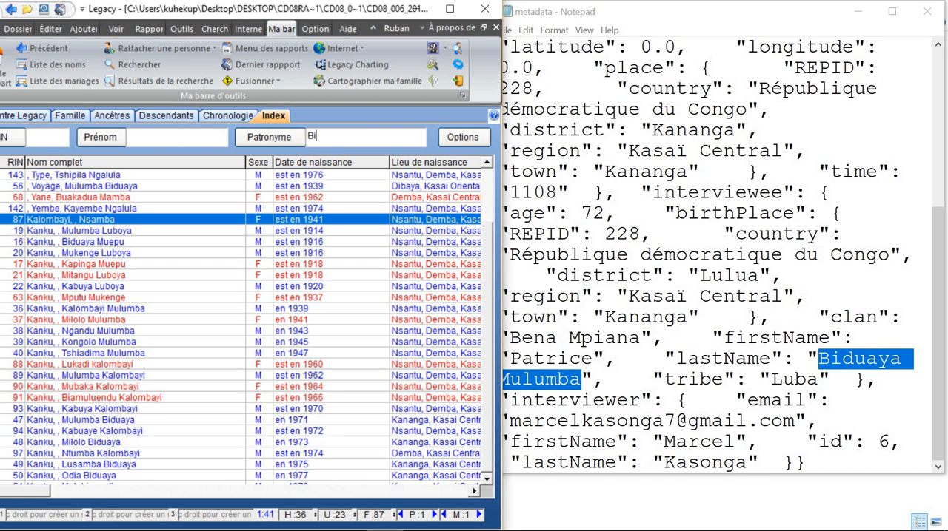
Step: Search the index by Patronyme for only the second part of the interviewee's lastName
{"action": "key", "text": "BackSpace"}
{"action": "key", "text": "BackSpace"}
{"action": "key", "text": "BackSpace"}
{"action": "key", "text": "BackSpace"}
{"action": "key", "text": "BackSpace"}
{"action": "key", "text": "BackSpace"}
{"action": "key", "text": "BackSpace"}
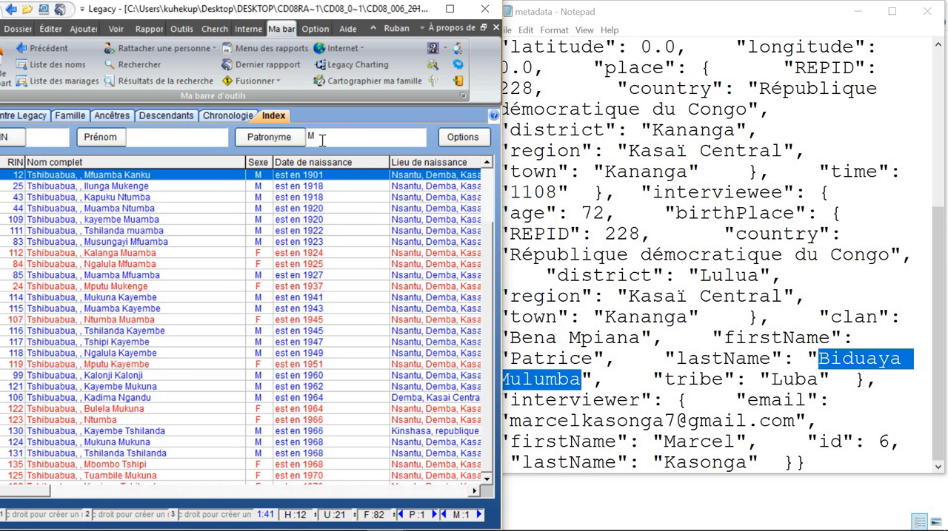
Step: Check the interviewer entries in the metadata and search the index by Prénom for the interviewee's firstName
{"action": "left_click", "coordinate": [566, 447]}
{"action": "left_click_drag", "start_coordinate": [592, 422], "coordinate": [666, 444]}
{"action": "left_click", "coordinate": [742, 462], "text": "shift"}
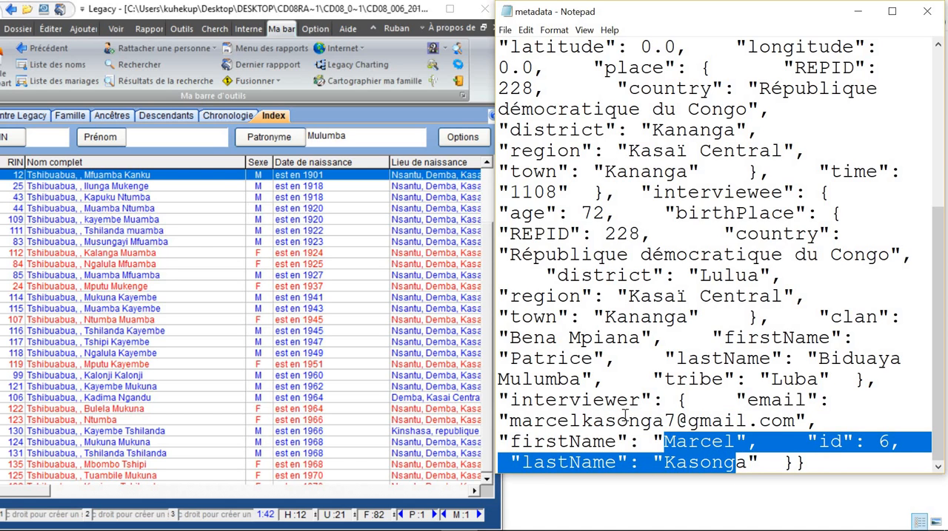
{"action": "left_click_drag", "start_coordinate": [569, 420], "coordinate": [616, 421]}
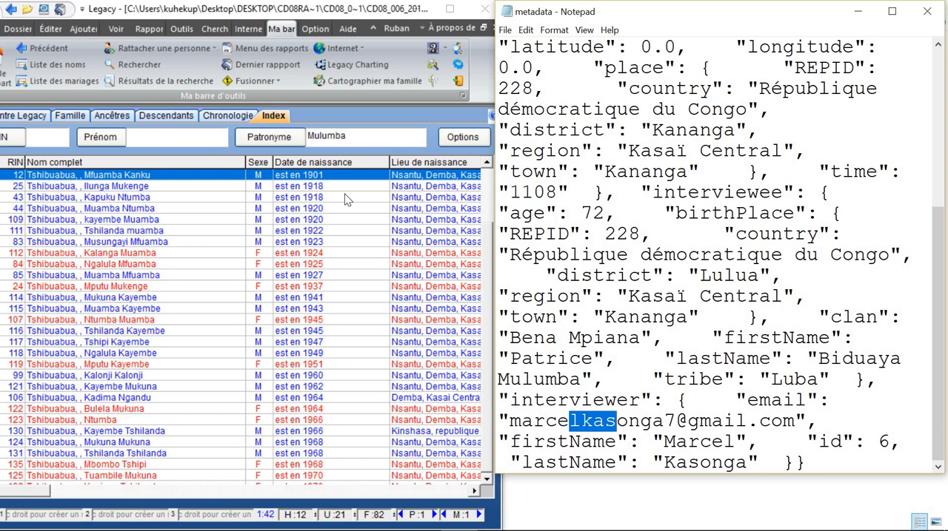
{"action": "left_click", "coordinate": [143, 137]}
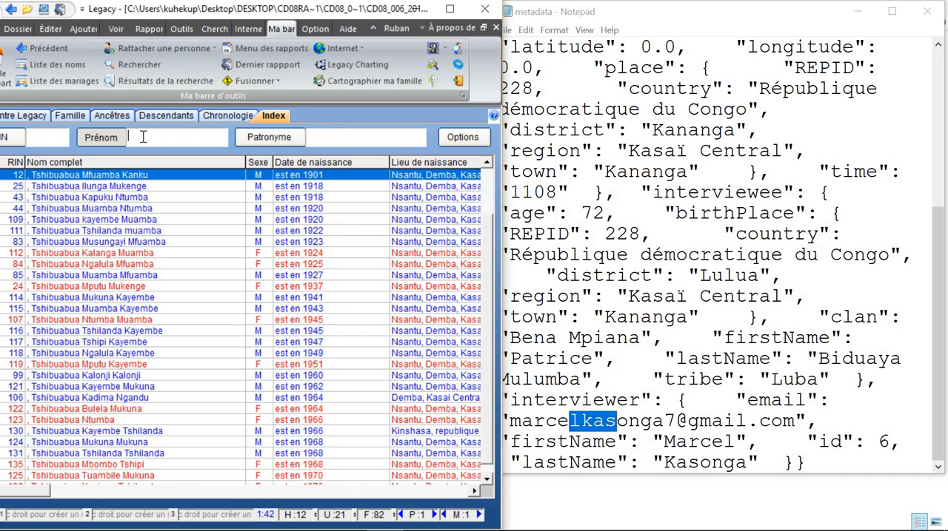
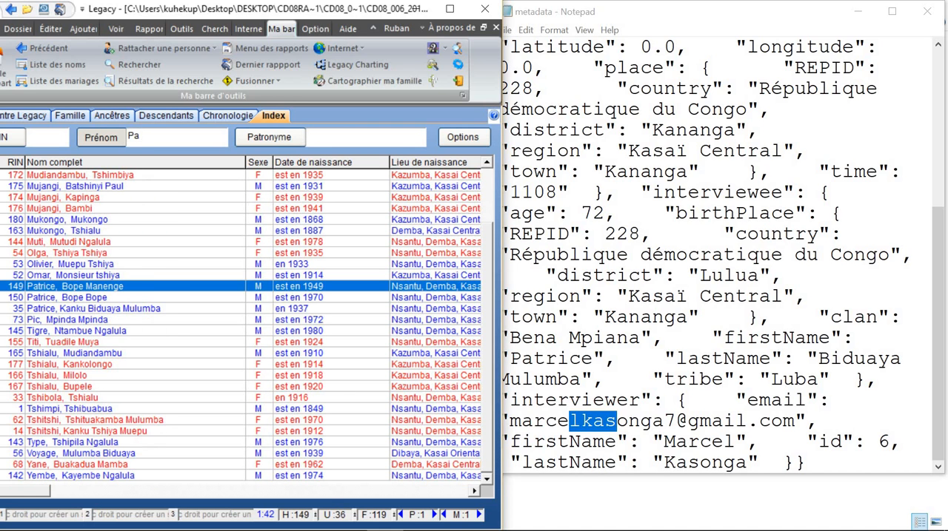
Step: Open the interviewee's individual record with RIN 35 and position it beside the metadata's interviewee entries
{"action": "double_click", "coordinate": [114, 309]}
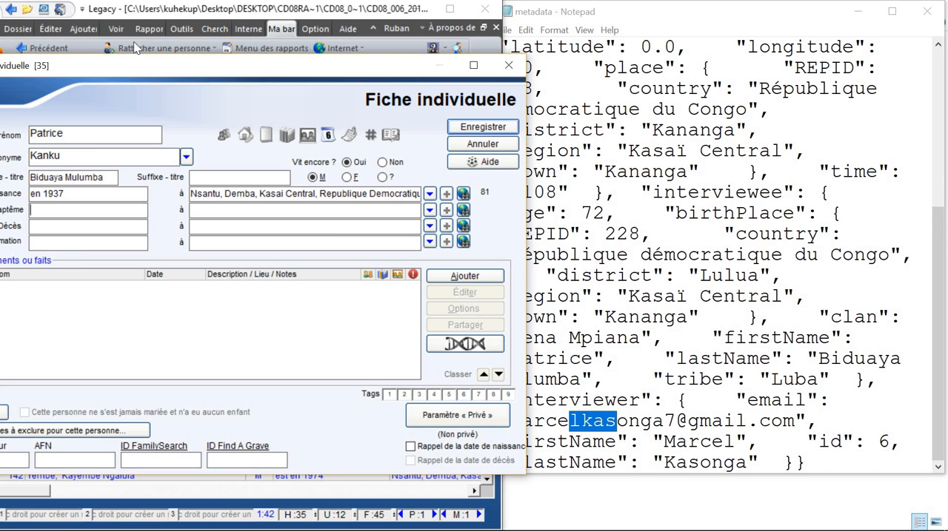
{"action": "left_click_drag", "start_coordinate": [119, 74], "coordinate": [162, 68]}
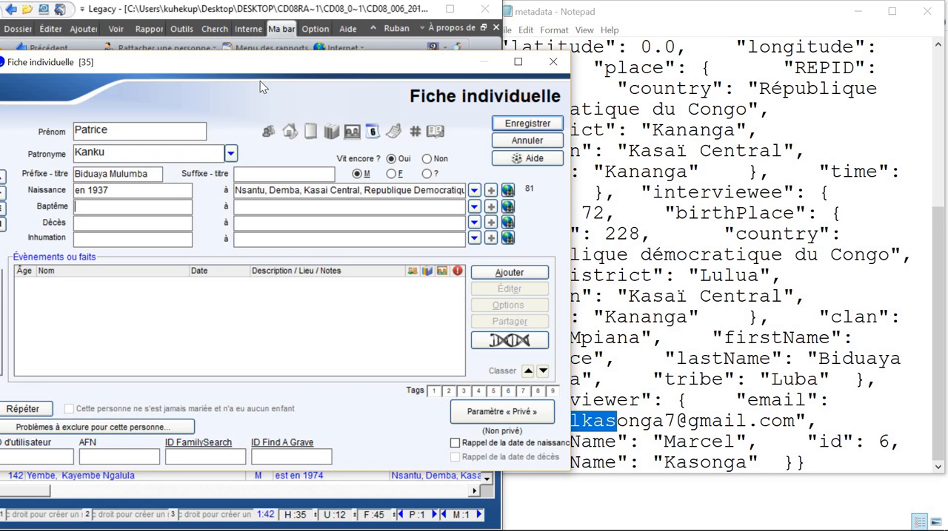
{"action": "left_click_drag", "start_coordinate": [268, 77], "coordinate": [232, 75]}
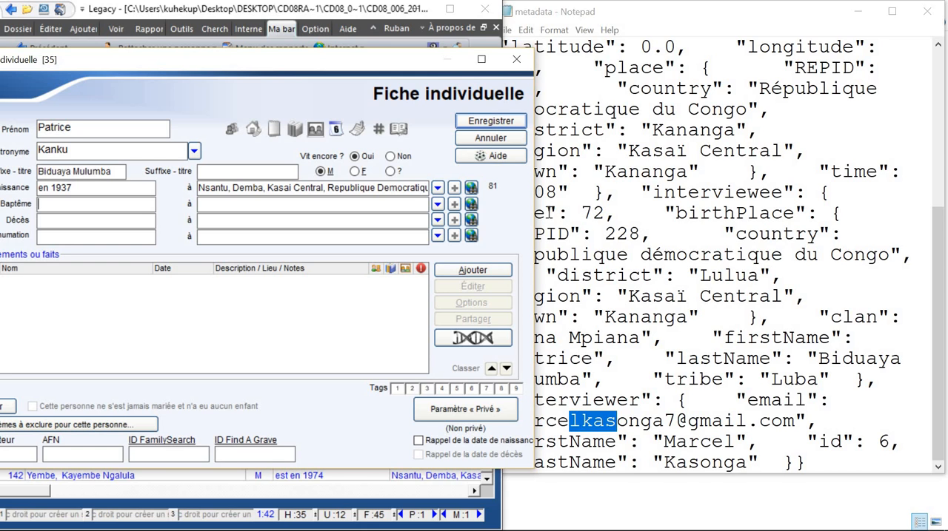
{"action": "left_click", "coordinate": [671, 287]}
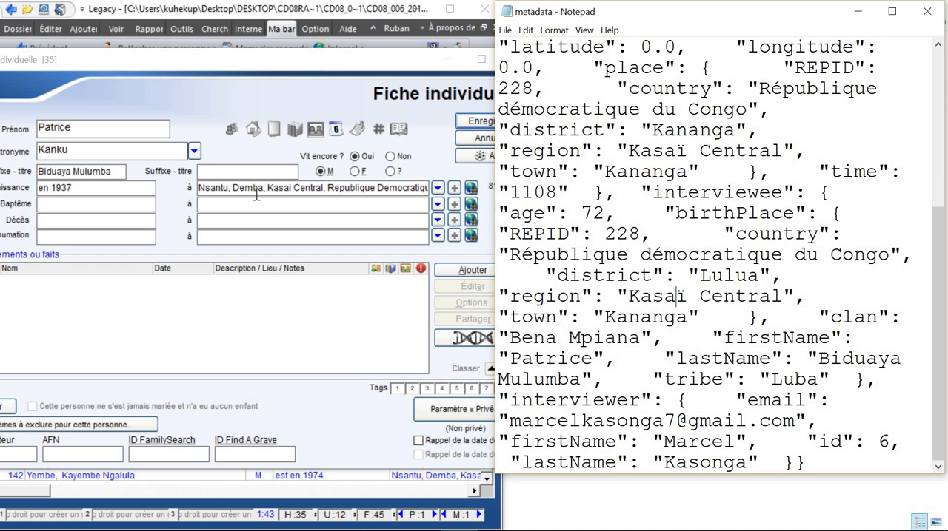
Step: Read through the full Naissance place in the RIN 35 record for comparison with the metadata's birthPlace
{"action": "left_click", "coordinate": [222, 187]}
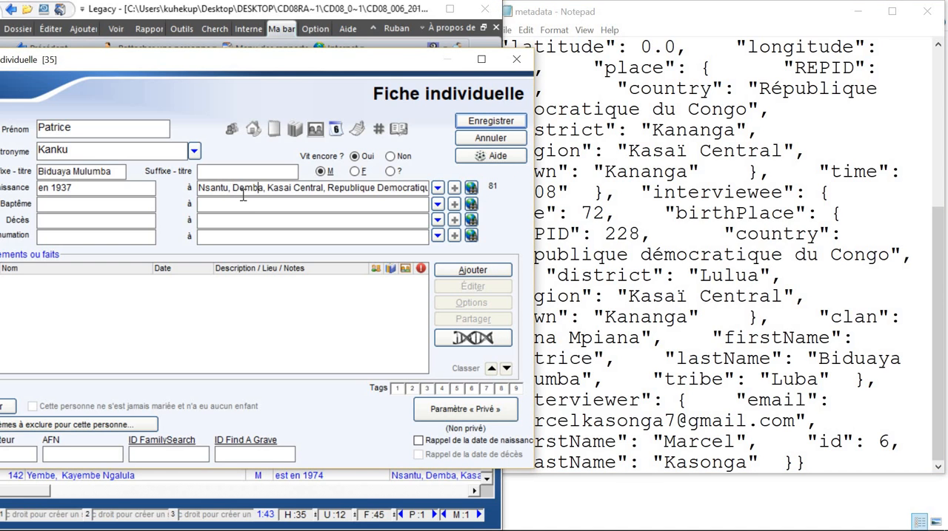
{"action": "key", "text": "Right"}
{"action": "key", "text": "Right"}
{"action": "key", "text": "Right"}
{"action": "key", "text": "Right"}
{"action": "key", "text": "Right"}
{"action": "key", "text": "Right"}
{"action": "key", "text": "Right"}
{"action": "key", "text": "Right"}
{"action": "key", "text": "Right"}
{"action": "key", "text": "Right"}
{"action": "key", "text": "Right"}
{"action": "key", "text": "Right"}
{"action": "key", "text": "Right"}
{"action": "key", "text": "Right"}
{"action": "key", "text": "Right"}
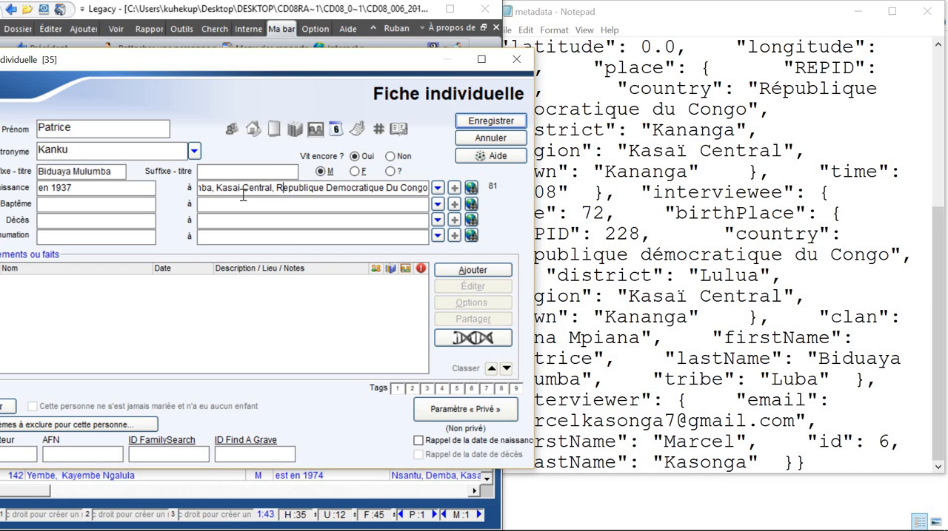
{"action": "key", "text": "Home"}
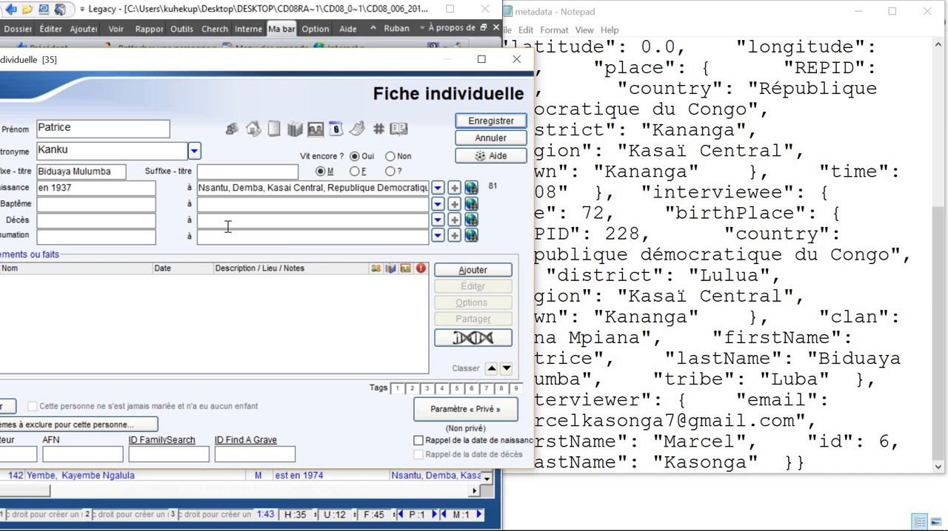
{"action": "type", "text": "N"}
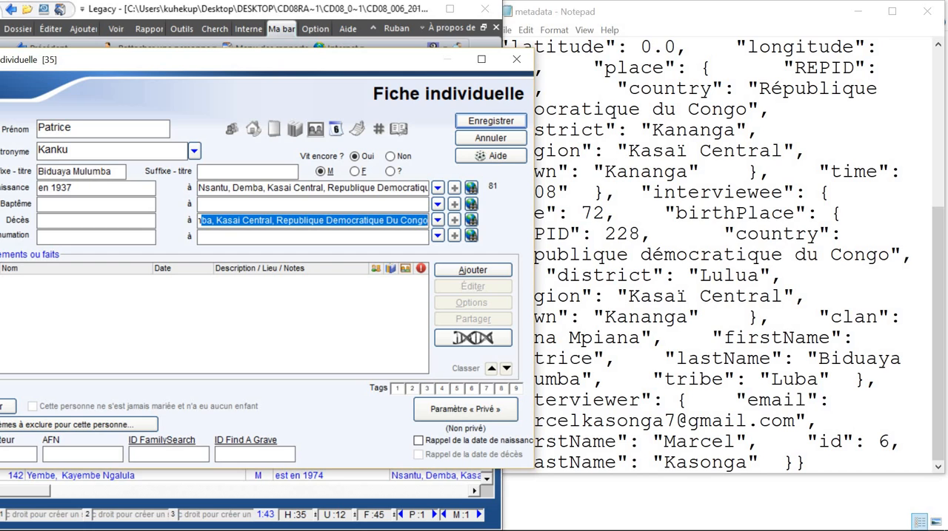
{"action": "key", "text": "End"}
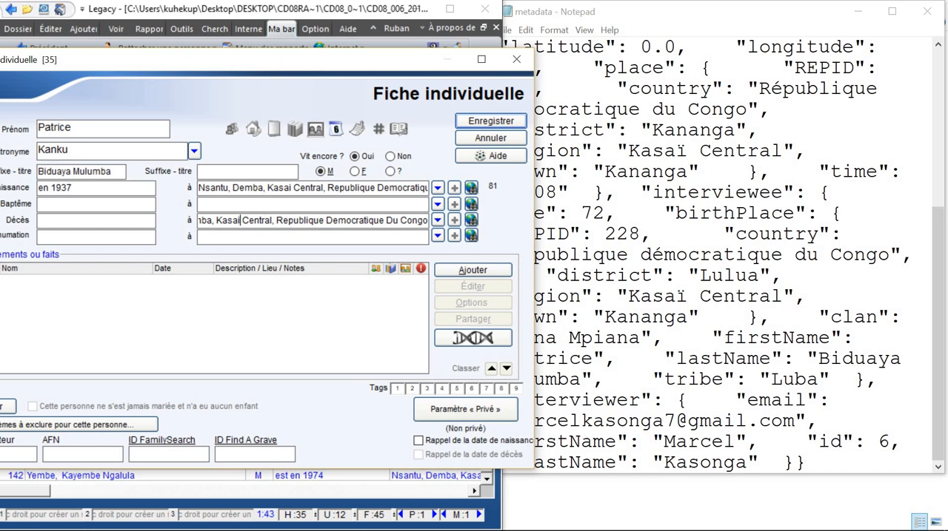
{"action": "key", "text": "Left"}
{"action": "key", "text": "Left"}
{"action": "key", "text": "Left"}
{"action": "key", "text": "Left"}
{"action": "key", "text": "Left"}
{"action": "key", "text": "Left"}
{"action": "key", "text": "Left"}
{"action": "key", "text": "Left"}
{"action": "key", "text": "Left"}
{"action": "key", "text": "Left"}
{"action": "key", "text": "Left"}
{"action": "key", "text": "Left"}
{"action": "key", "text": "Delete"}
{"action": "key", "text": "Delete"}
{"action": "key", "text": "Delete"}
{"action": "key", "text": "Delete"}
{"action": "key", "text": "Delete"}
{"action": "key", "text": "Delete"}
{"action": "key", "text": "Delete"}
{"action": "key", "text": "Delete"}
{"action": "key", "text": "Delete"}
{"action": "key", "text": "Delete"}
{"action": "key", "text": "Delete"}
{"action": "key", "text": "Delete"}
{"action": "key", "text": "Delete"}
{"action": "key", "text": "Delete"}
{"action": "key", "text": "Delete"}
{"action": "key", "text": "Delete"}
{"action": "key", "text": "Delete"}
{"action": "key", "text": "Delete"}
{"action": "key", "text": "Delete"}
{"action": "key", "text": "Delete"}
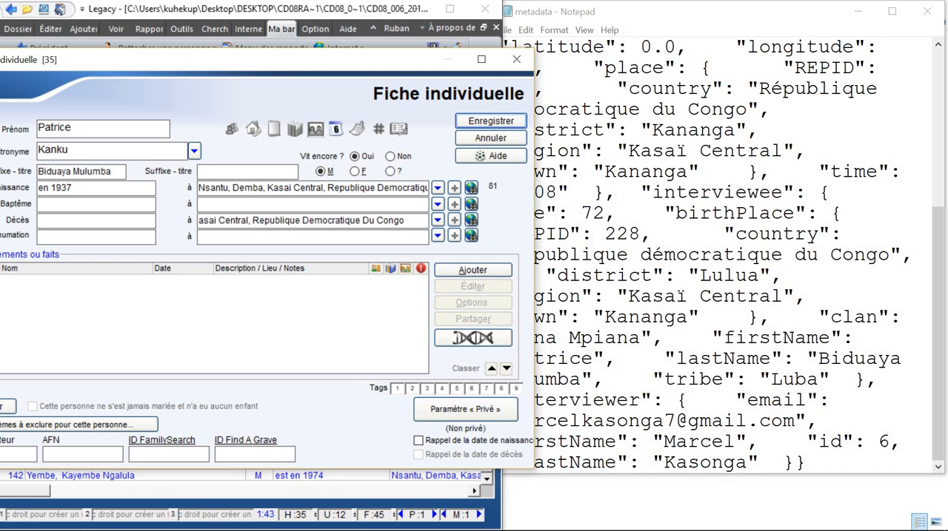
{"action": "key", "text": "Delete"}
{"action": "key", "text": "Delete"}
{"action": "key", "text": "Delete"}
{"action": "key", "text": "Delete"}
{"action": "key", "text": "Delete"}
{"action": "key", "text": "Delete"}
{"action": "key", "text": "Delete"}
{"action": "key", "text": "Delete"}
{"action": "key", "text": "Delete"}
{"action": "key", "text": "Delete"}
{"action": "key", "text": "Delete"}
{"action": "key", "text": "Delete"}
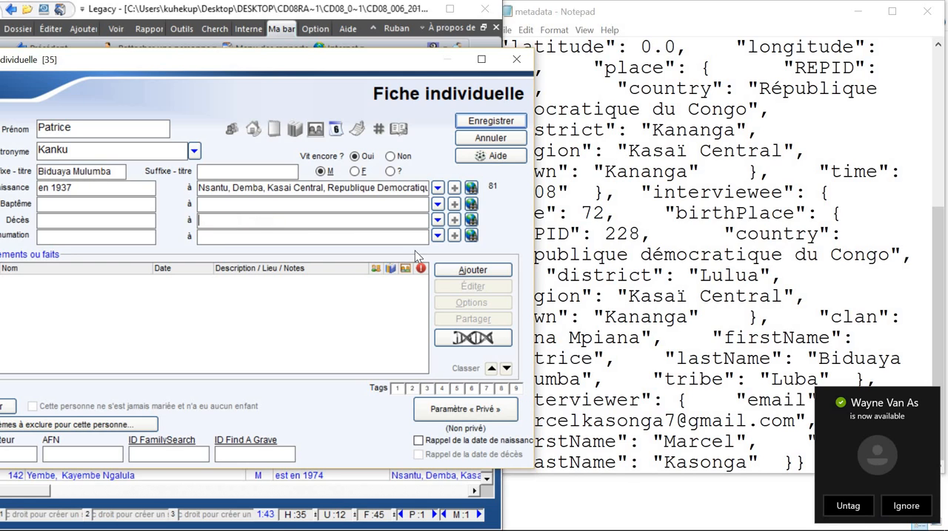
{"action": "left_click", "coordinate": [848, 506]}
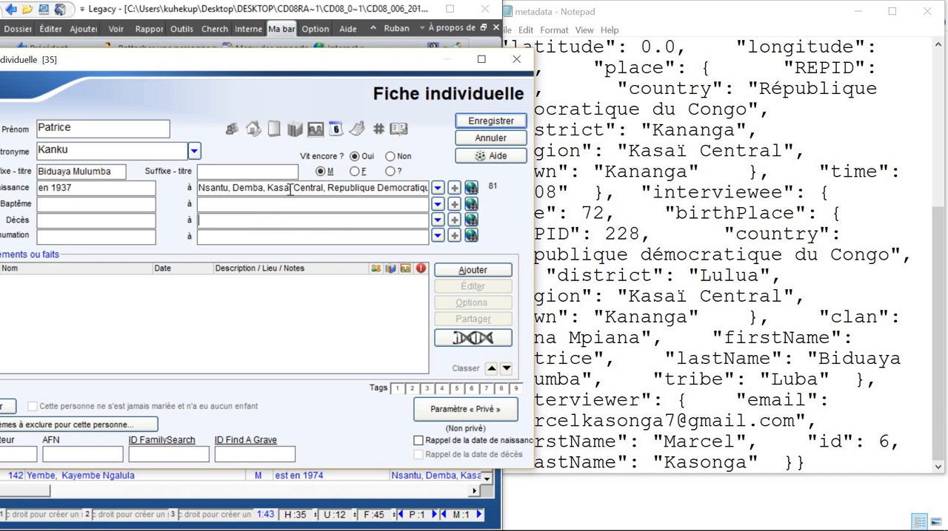
Step: Review the full metadata for the interview date, place and interviewee entries, and set it beside the individual record
{"action": "left_click", "coordinate": [622, 275]}
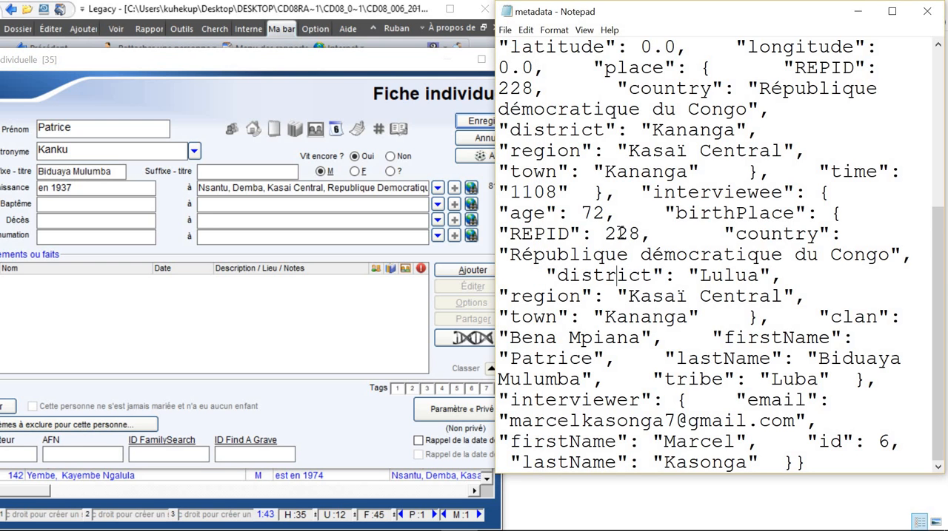
{"action": "scroll", "coordinate": [648, 171], "scroll_direction": "up", "scroll_amount": 4}
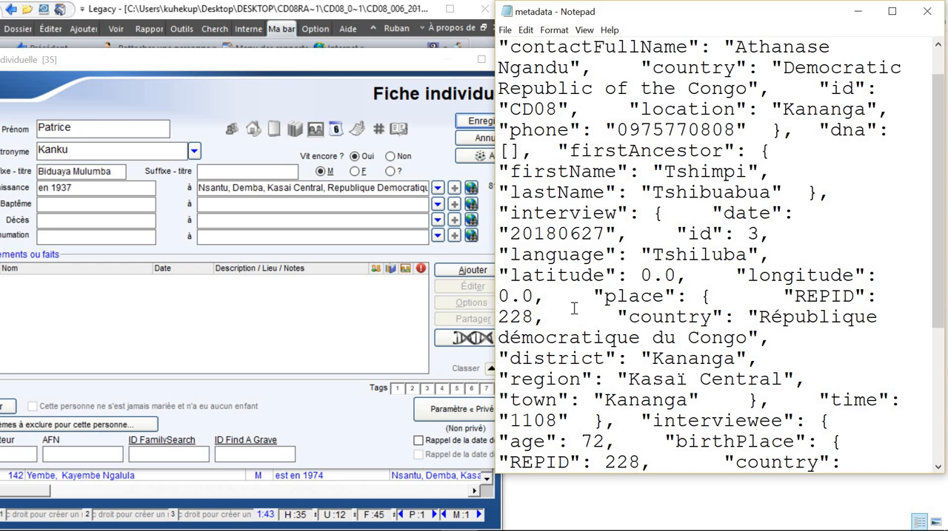
{"action": "scroll", "coordinate": [573, 307], "scroll_direction": "down", "scroll_amount": 2}
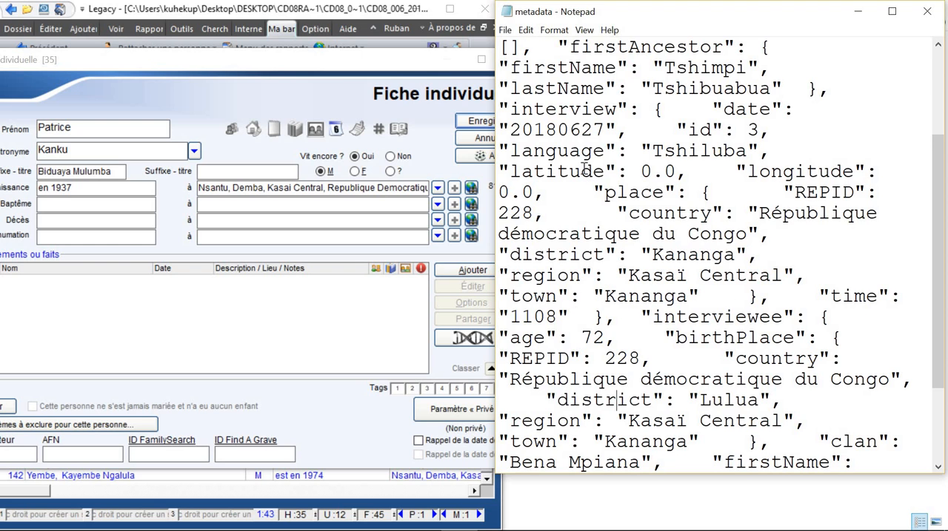
{"action": "scroll", "coordinate": [603, 178], "scroll_direction": "up", "scroll_amount": 3}
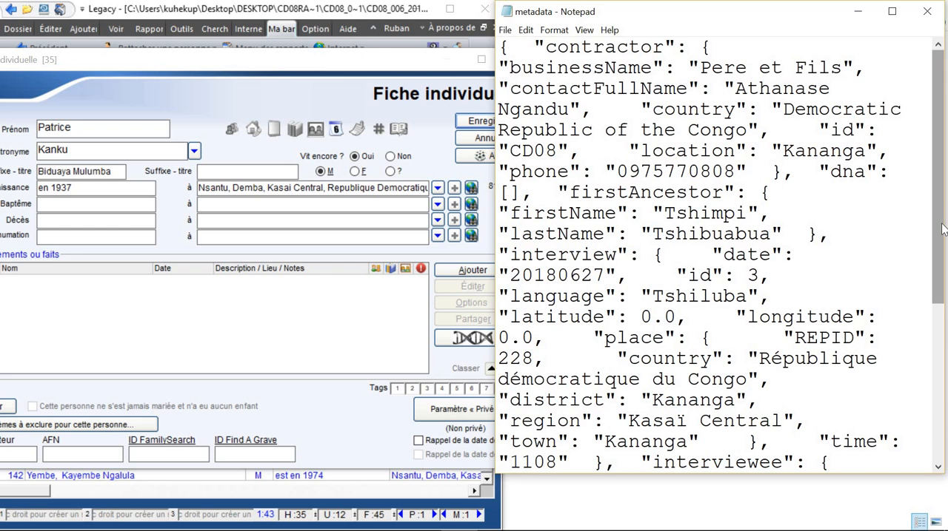
{"action": "left_click_drag", "start_coordinate": [943, 222], "coordinate": [943, 337]}
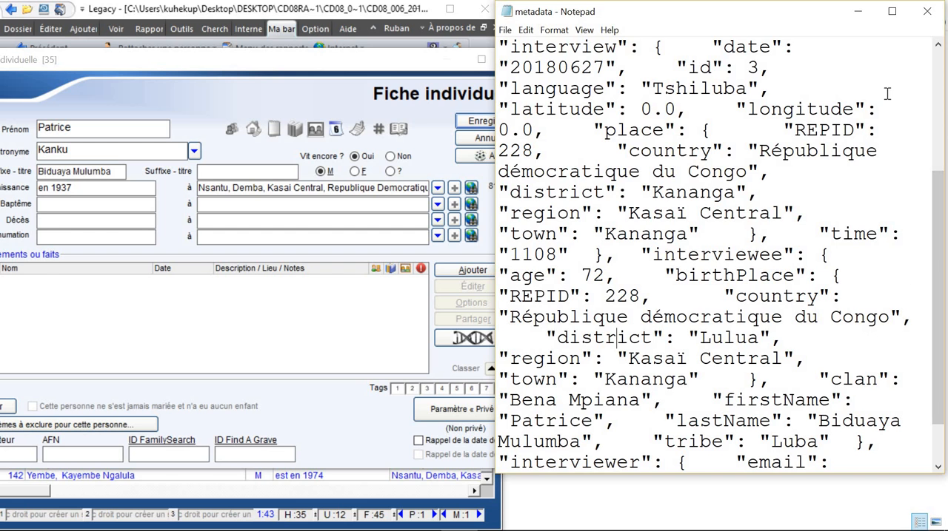
{"action": "left_click", "coordinate": [893, 14]}
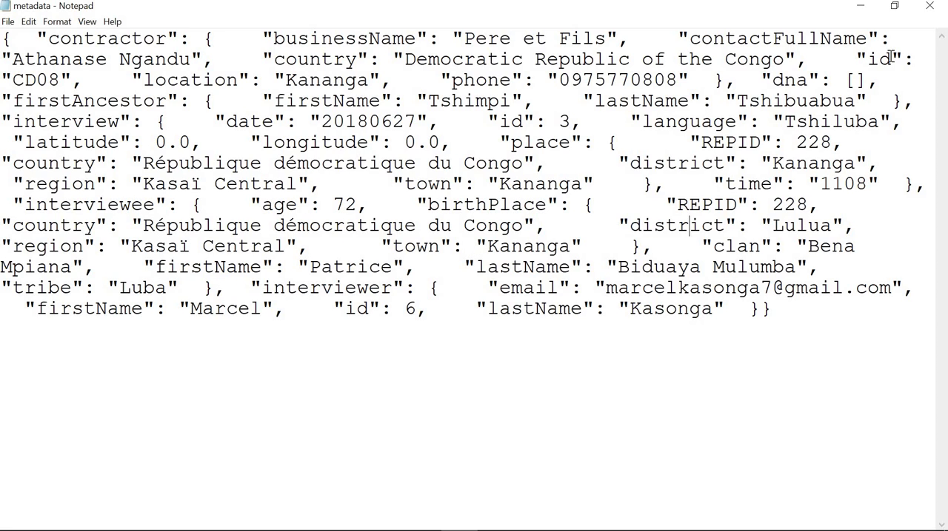
{"action": "left_click", "coordinate": [895, 7]}
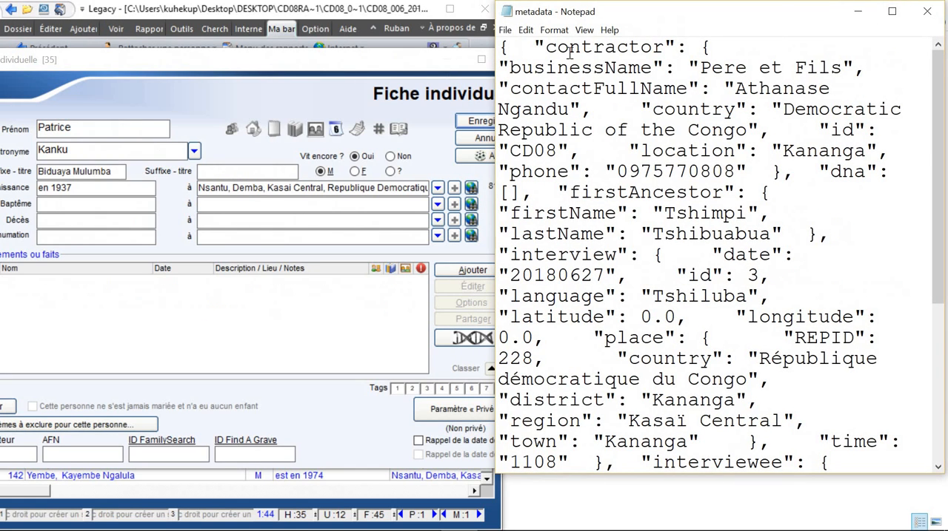
{"action": "left_click_drag", "start_coordinate": [649, 18], "coordinate": [670, 19]}
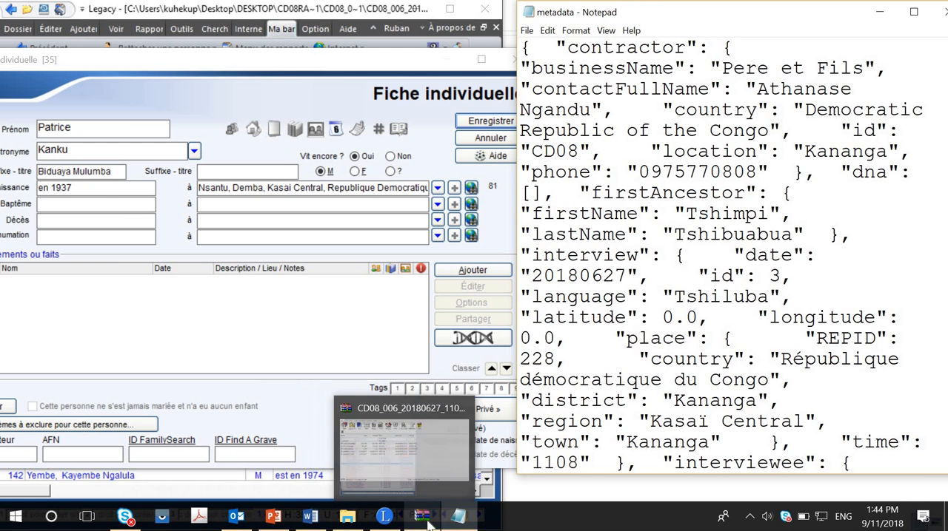
Step: Open the Windows Calculator
{"action": "mouse_move", "coordinate": [418, 522]}
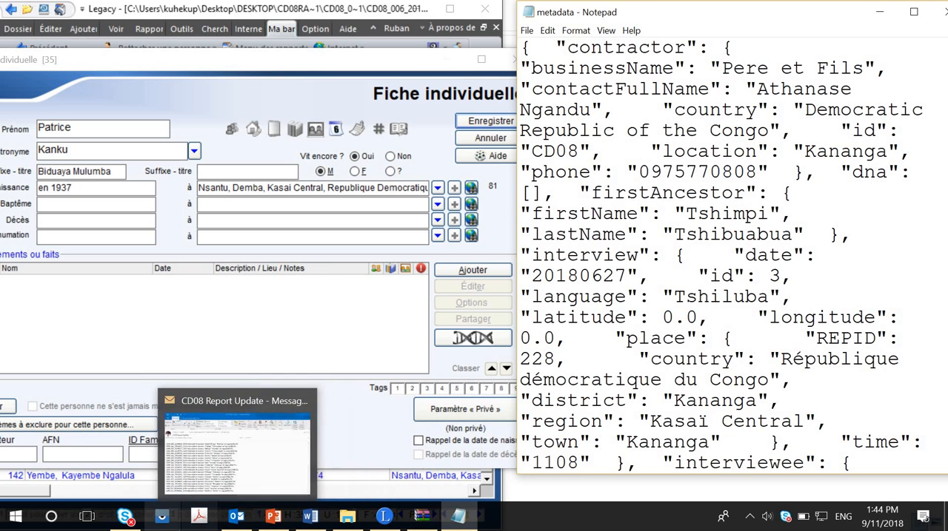
{"action": "key", "text": "super"}
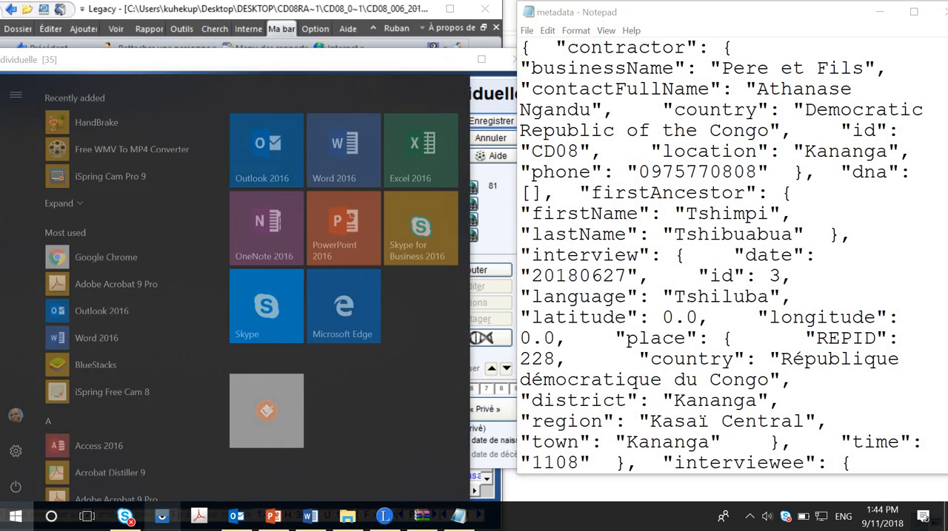
{"action": "type", "text": "calcu"}
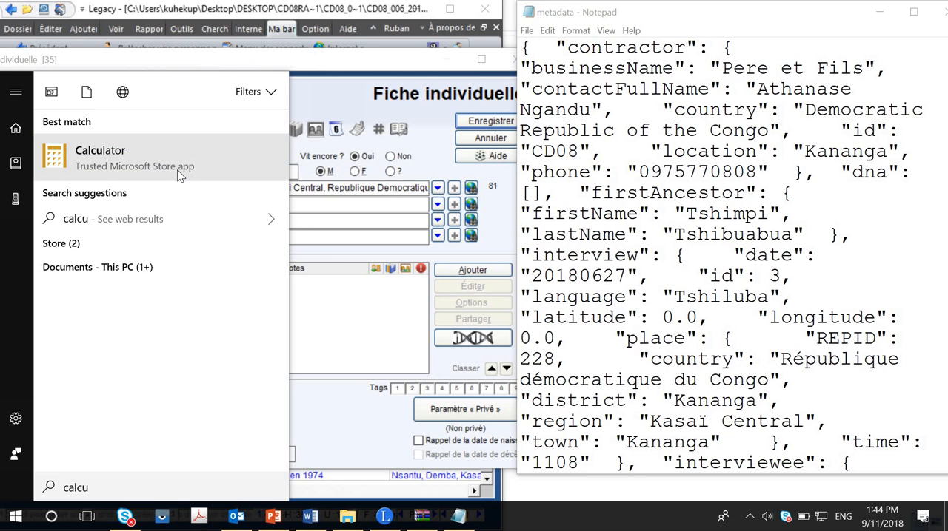
{"action": "left_click", "coordinate": [177, 169]}
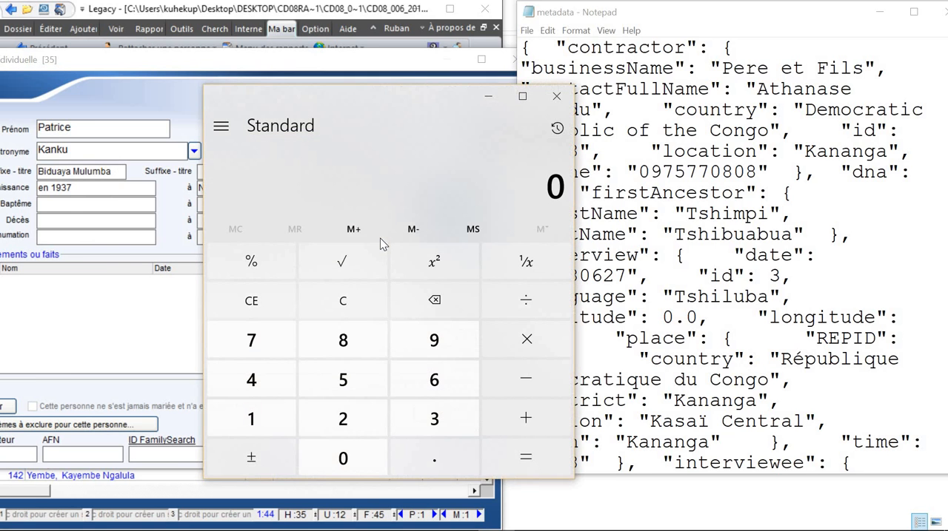
Step: Calculate the interviewee's birth year by subtracting the age given in the metadata from 2018, and put the calculator away
{"action": "left_click", "coordinate": [273, 413]}
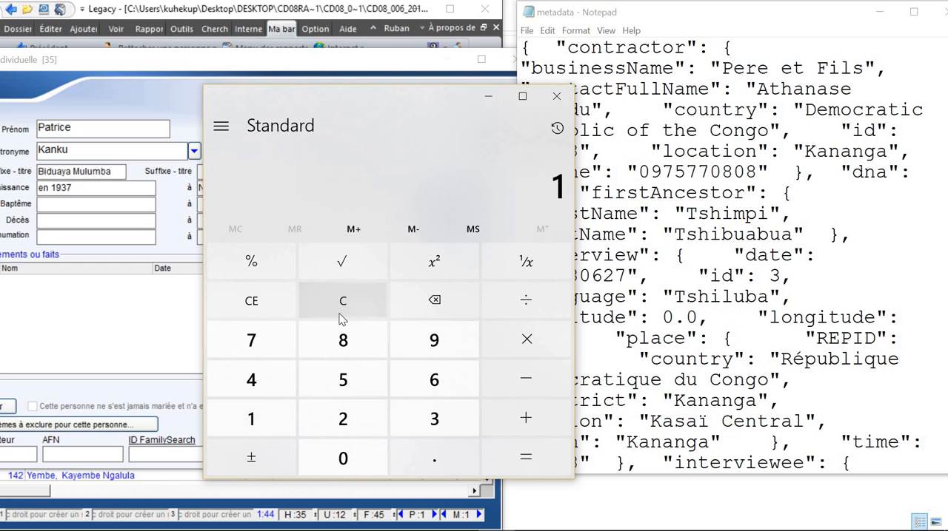
{"action": "left_click", "coordinate": [341, 318]}
{"action": "left_click", "coordinate": [340, 419]}
{"action": "left_click", "coordinate": [340, 458]}
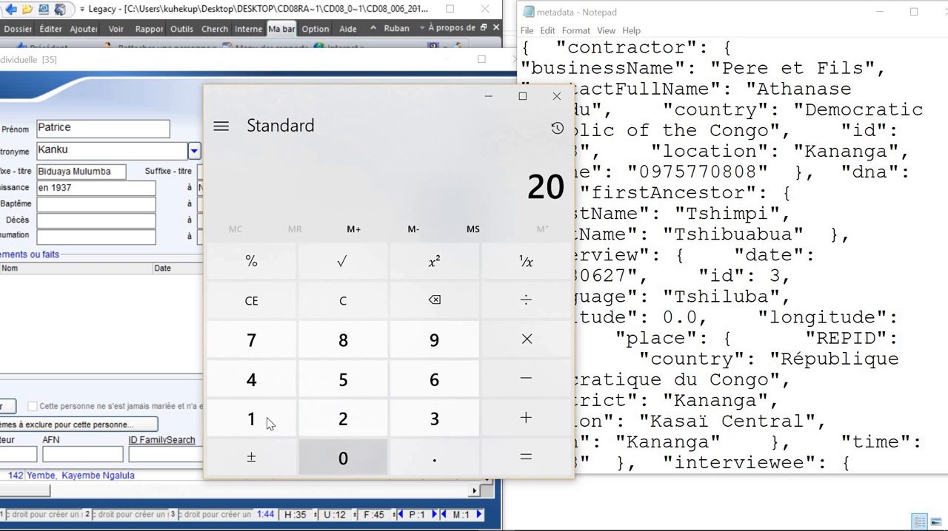
{"action": "left_click", "coordinate": [270, 423]}
{"action": "left_click", "coordinate": [340, 341]}
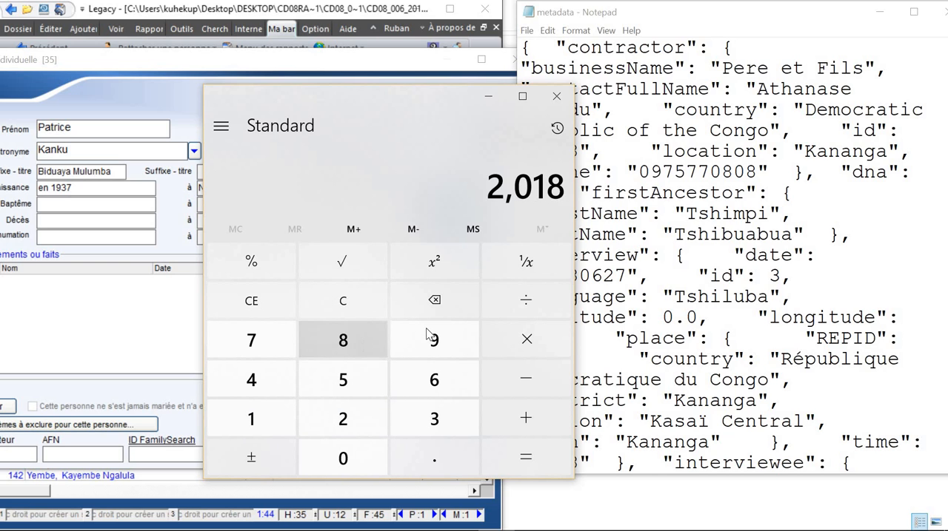
{"action": "left_click", "coordinate": [519, 373]}
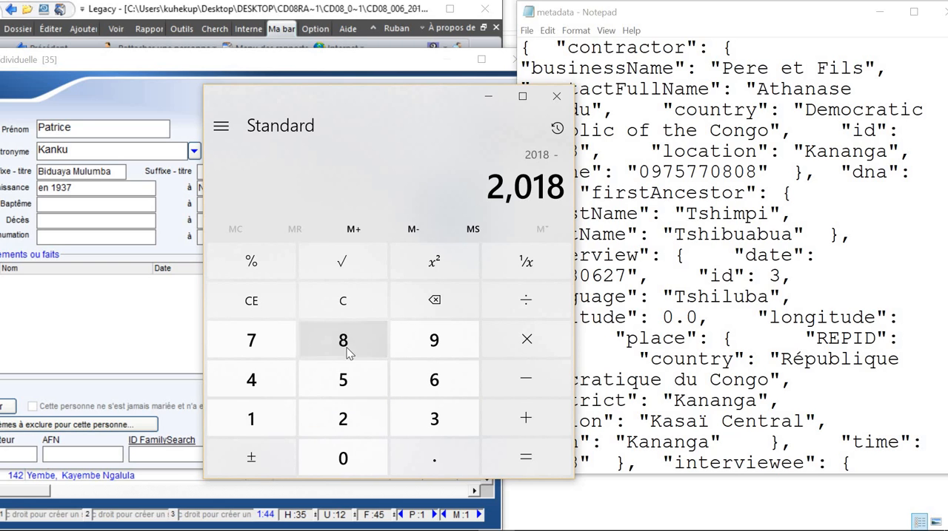
{"action": "left_click", "coordinate": [266, 345]}
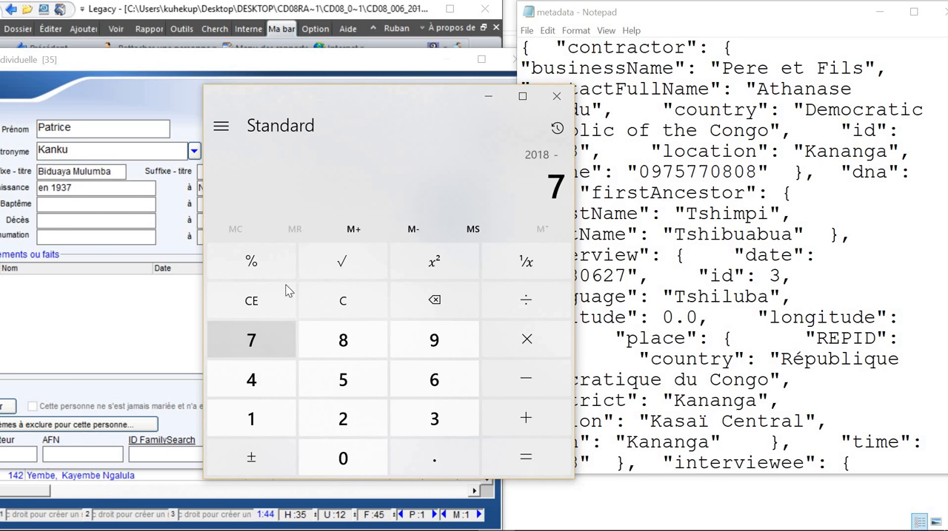
{"action": "left_click_drag", "start_coordinate": [363, 105], "coordinate": [280, 107]}
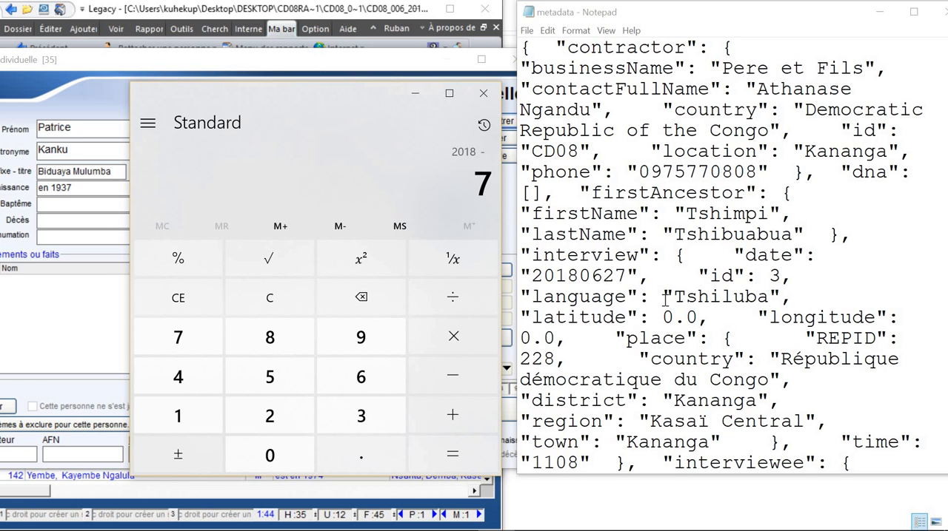
{"action": "scroll", "coordinate": [665, 299], "scroll_direction": "down", "scroll_amount": 5}
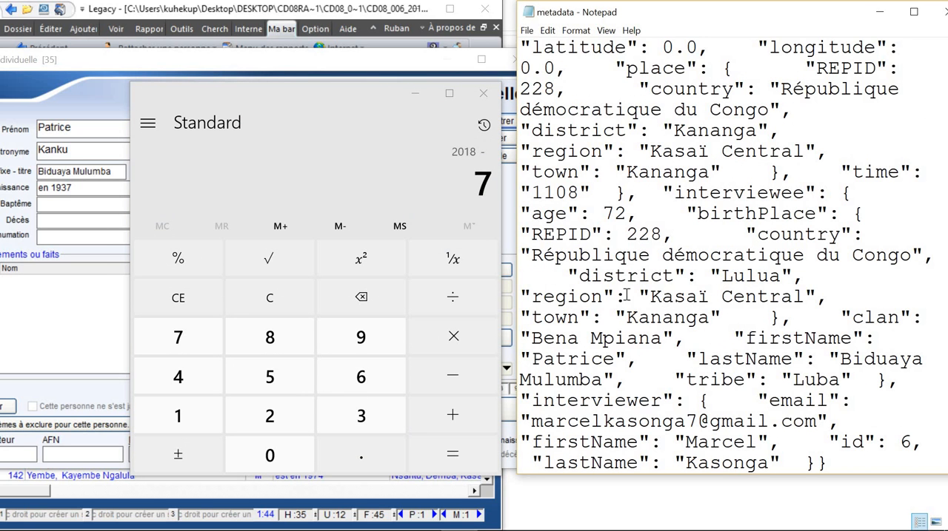
{"action": "left_click", "coordinate": [282, 419]}
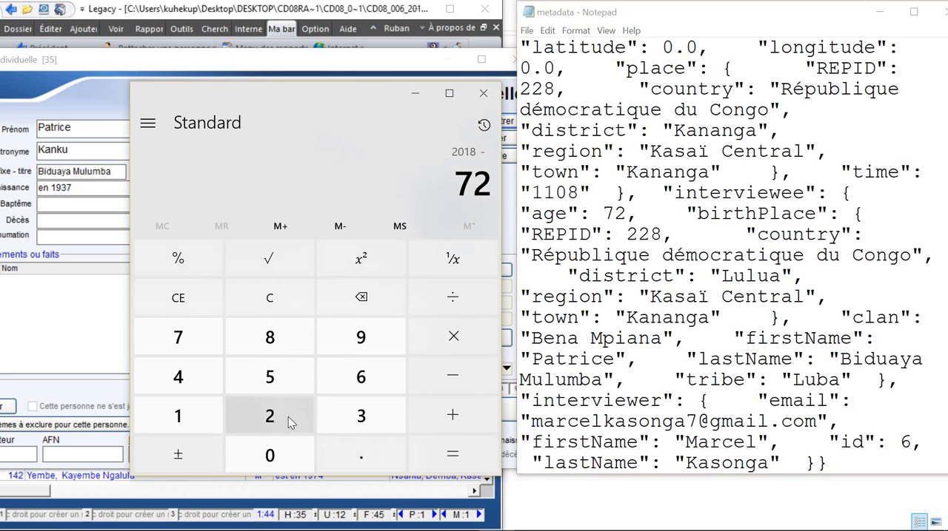
{"action": "left_click", "coordinate": [452, 454]}
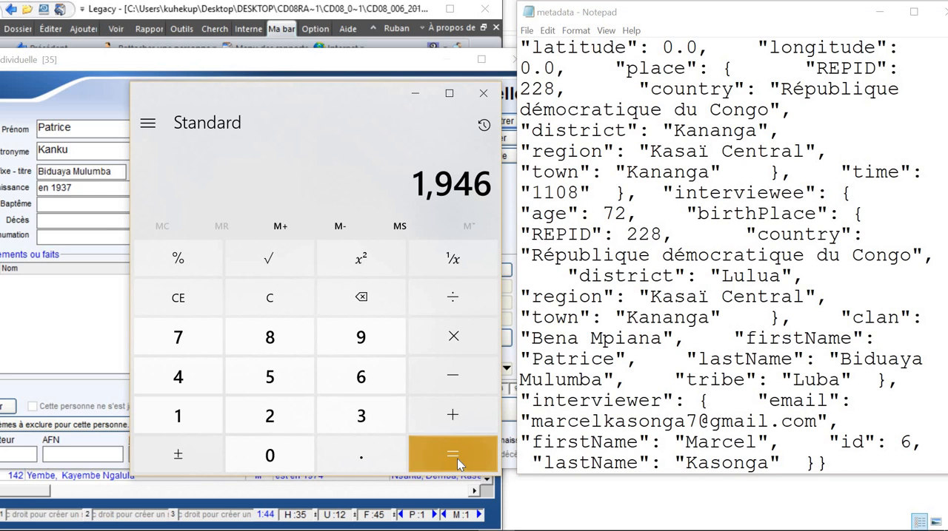
{"action": "left_click", "coordinate": [416, 94]}
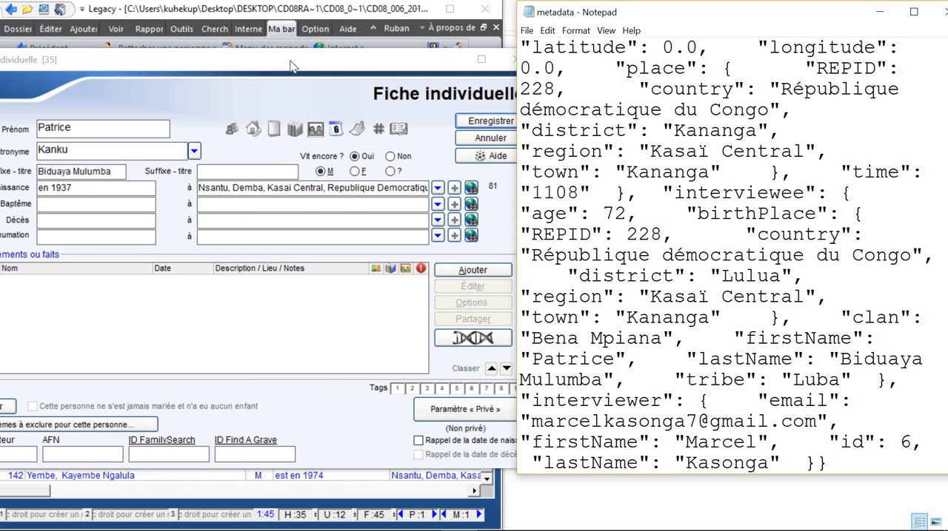
Step: Replace the Patronyme in the RIN 35 record with the names moved out of the Préfixe - titre field
{"action": "left_click_drag", "start_coordinate": [339, 67], "coordinate": [589, 71]}
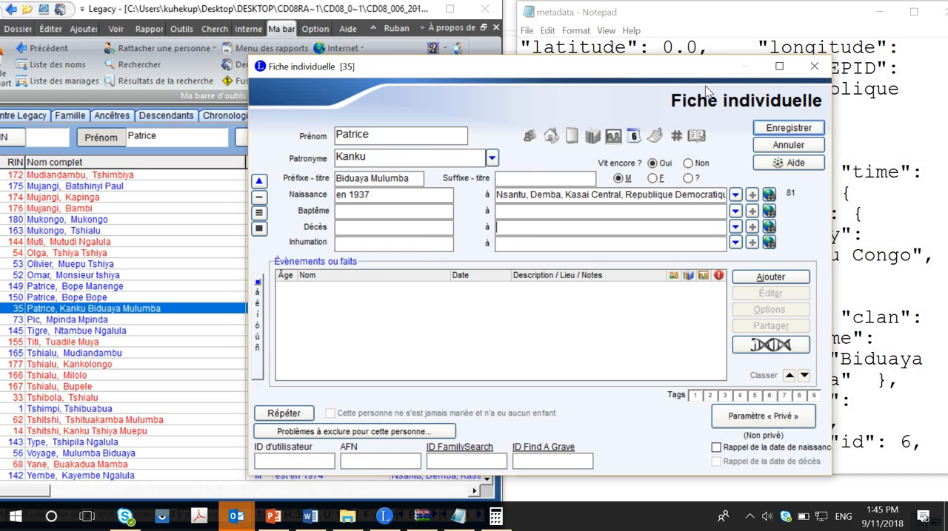
{"action": "left_click_drag", "start_coordinate": [705, 79], "coordinate": [871, 66]}
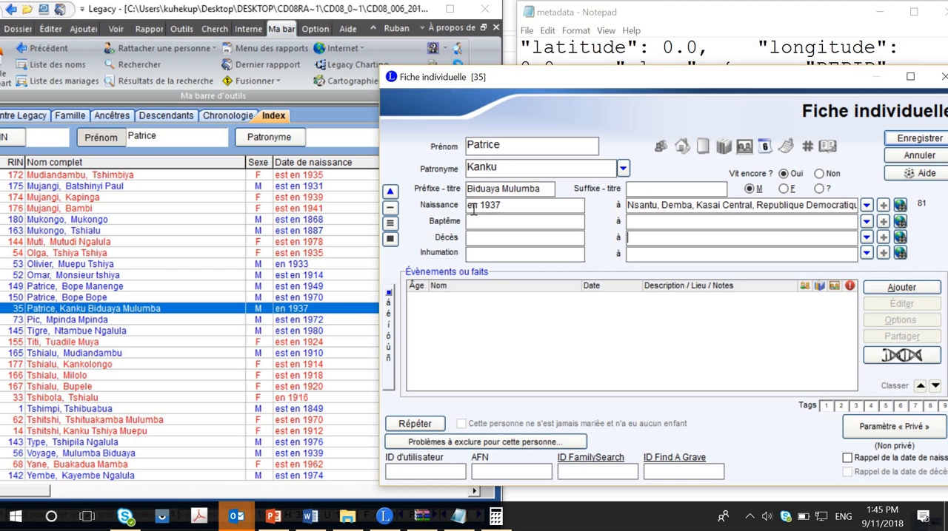
{"action": "left_click", "coordinate": [509, 169]}
{"action": "key", "text": "BackSpace"}
{"action": "key", "text": "BackSpace"}
{"action": "key", "text": "BackSpace"}
{"action": "key", "text": "BackSpace"}
{"action": "key", "text": "BackSpace"}
{"action": "key", "text": "Tab"}
{"action": "left_click_drag", "start_coordinate": [466, 189], "coordinate": [459, 188]}
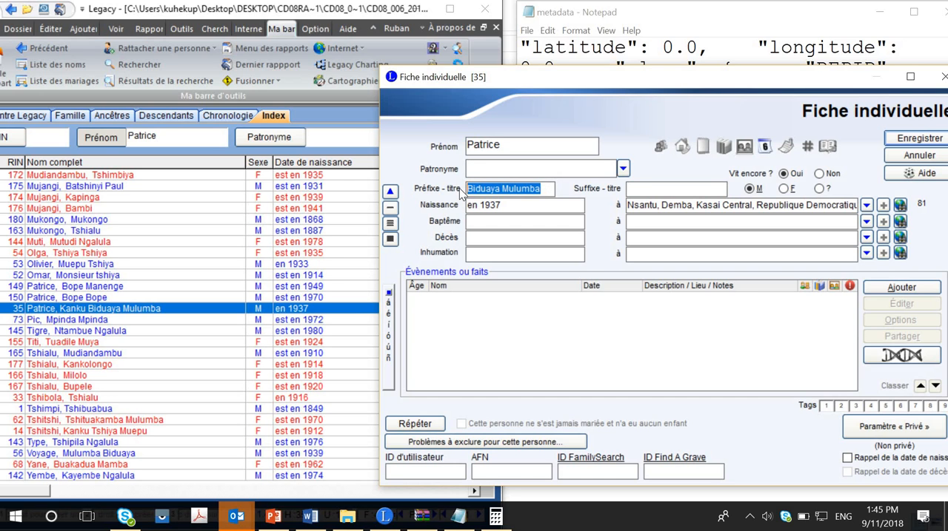
{"action": "key", "text": "ctrl+x"}
{"action": "key", "text": "ctrl+v"}
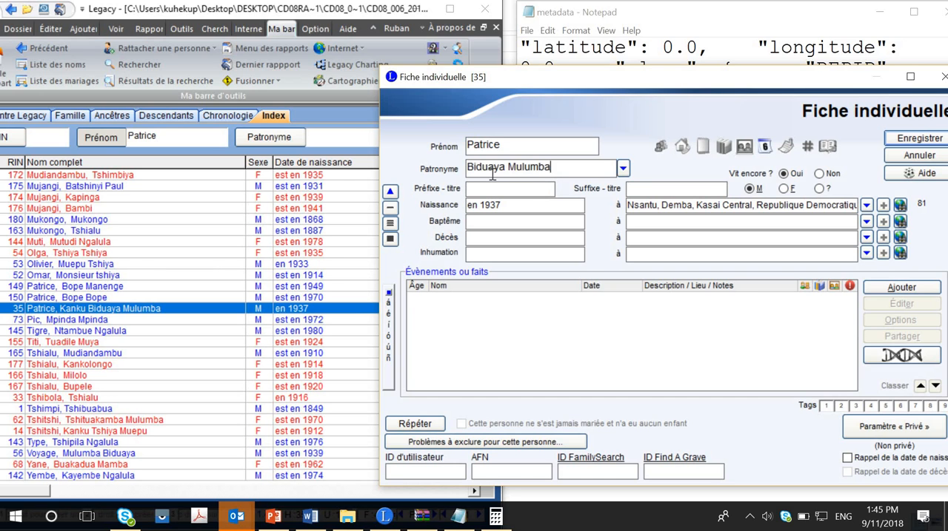
Step: Change the year in the RIN 35 record's Naissance date to the calculated birth year
{"action": "left_click_drag", "start_coordinate": [571, 91], "coordinate": [123, 82]}
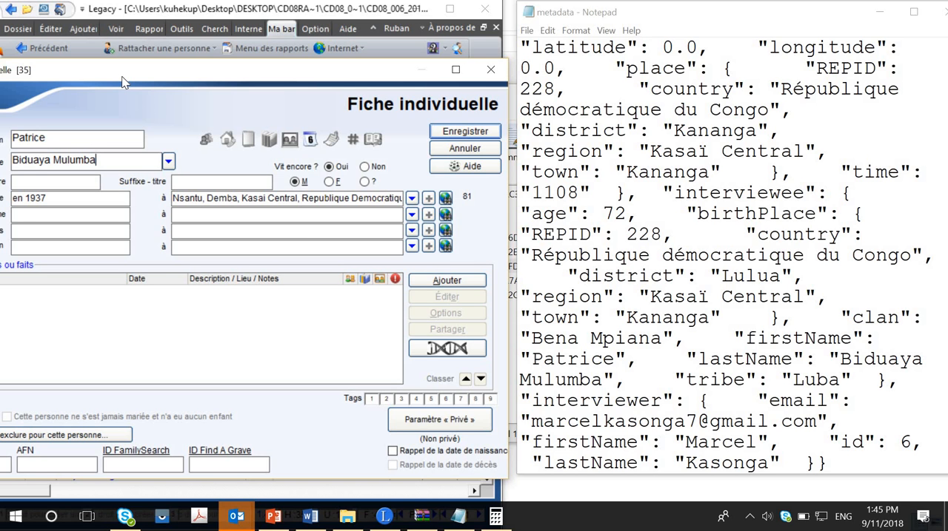
{"action": "left_click_drag", "start_coordinate": [123, 83], "coordinate": [220, 102]}
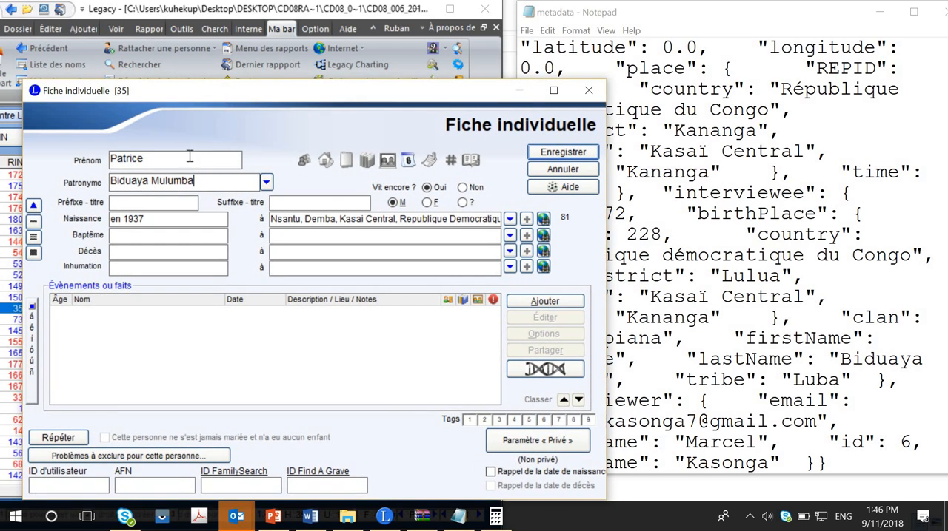
{"action": "left_click", "coordinate": [162, 214]}
{"action": "key", "text": "BackSpace"}
{"action": "key", "text": "BackSpace"}
{"action": "key", "text": "BackSpace"}
{"action": "key", "text": "BackSpace"}
{"action": "key", "text": "BackSpace"}
{"action": "key", "text": "BackSpace"}
{"action": "key", "text": "BackSpace"}
{"action": "type", "text": "1946"}
{"action": "key", "text": "Tab"}
Step: Examine the details of the potential problem flagged for the Naissance entry and close the problem list
{"action": "mouse_move", "coordinate": [590, 220]}
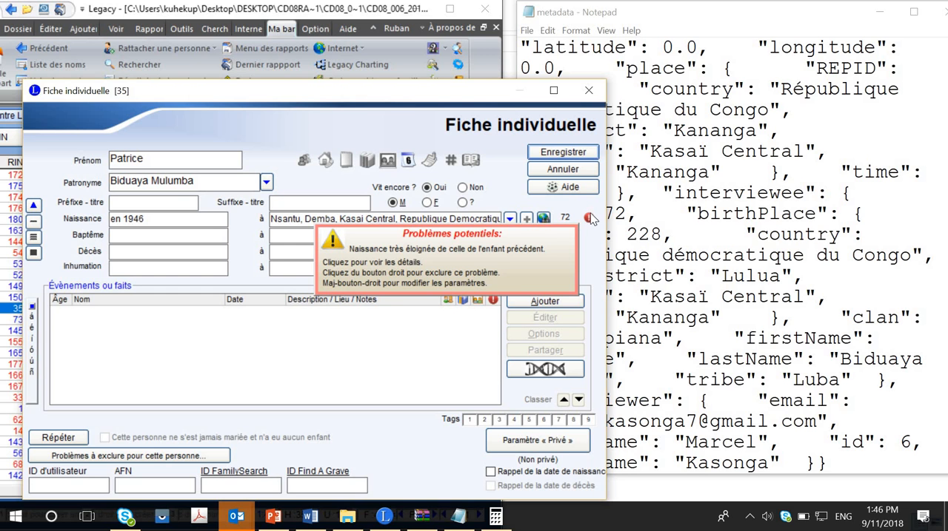
{"action": "left_click", "coordinate": [589, 217]}
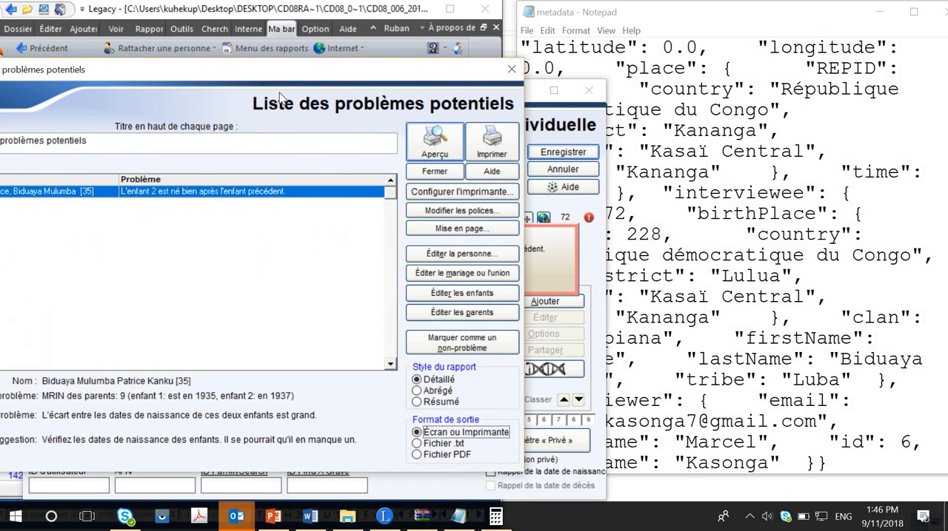
{"action": "left_click_drag", "start_coordinate": [250, 78], "coordinate": [373, 97]}
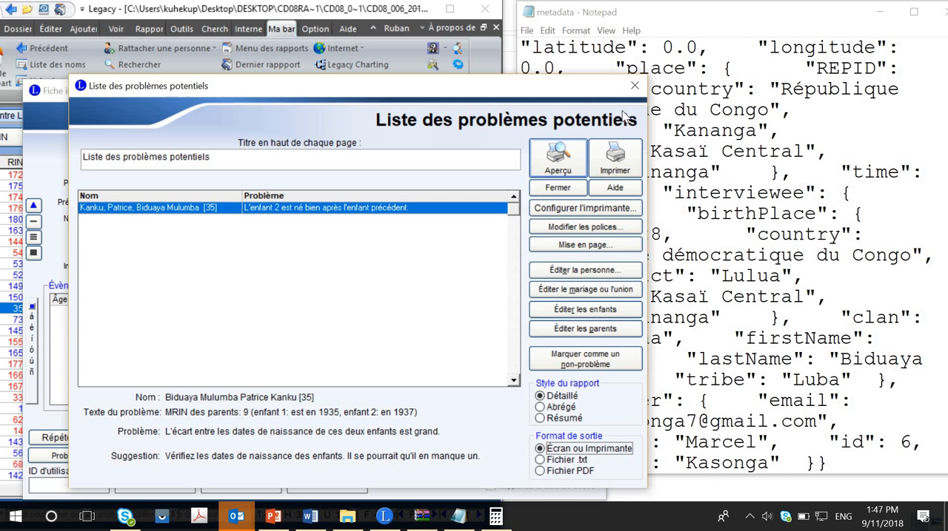
{"action": "left_click", "coordinate": [635, 88]}
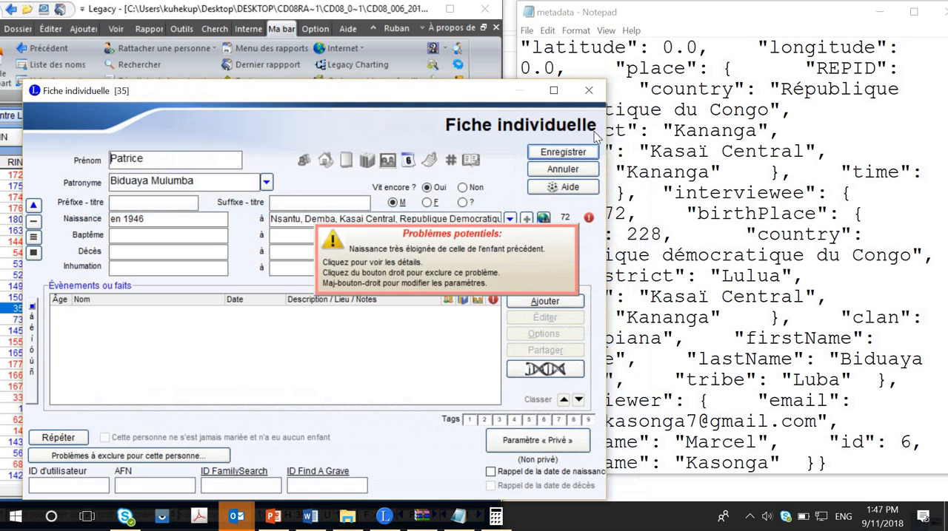
Step: Save the corrected RIN 35 record, and reopen it to recheck its name and birth entries before saving again
{"action": "left_click", "coordinate": [559, 153]}
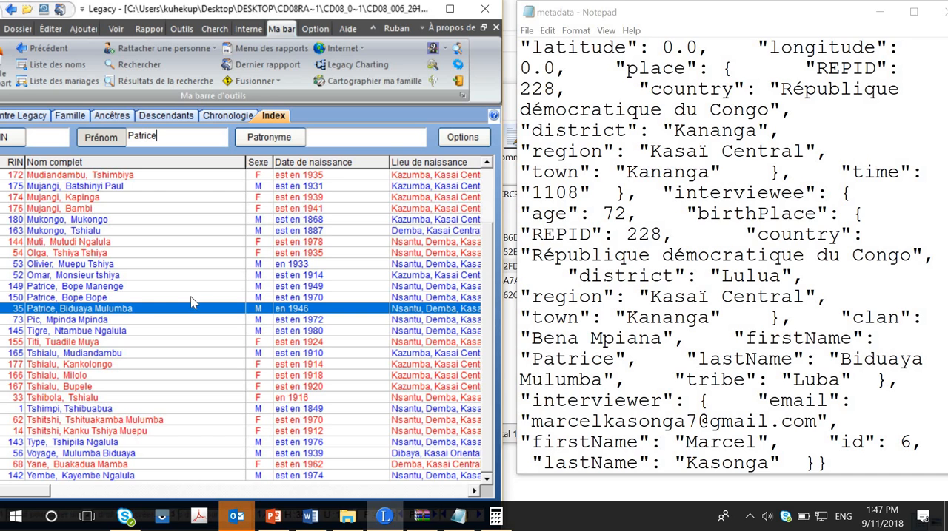
{"action": "double_click", "coordinate": [158, 309]}
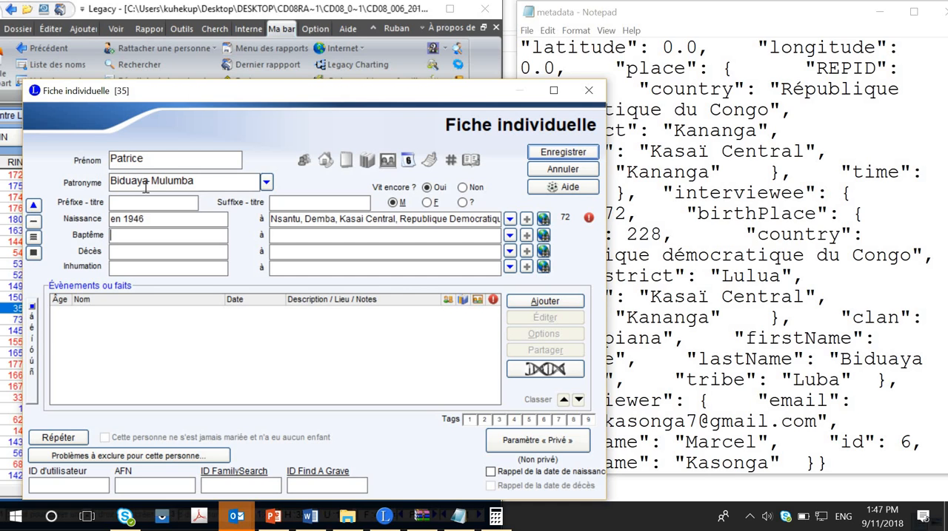
{"action": "left_click", "coordinate": [539, 154]}
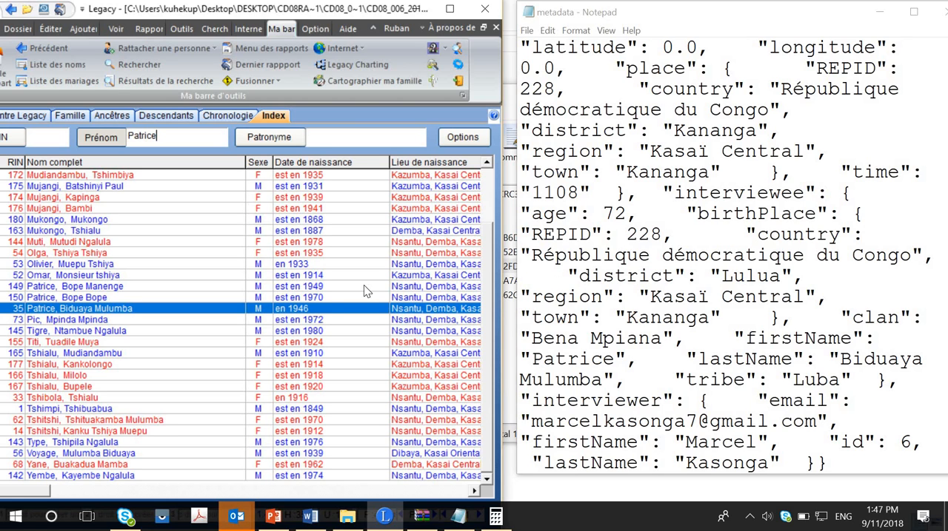
Step: Recheck the RIN 35 record, and review the interviewee's and parents' family pages against the age in the metadata file
{"action": "double_click", "coordinate": [296, 314]}
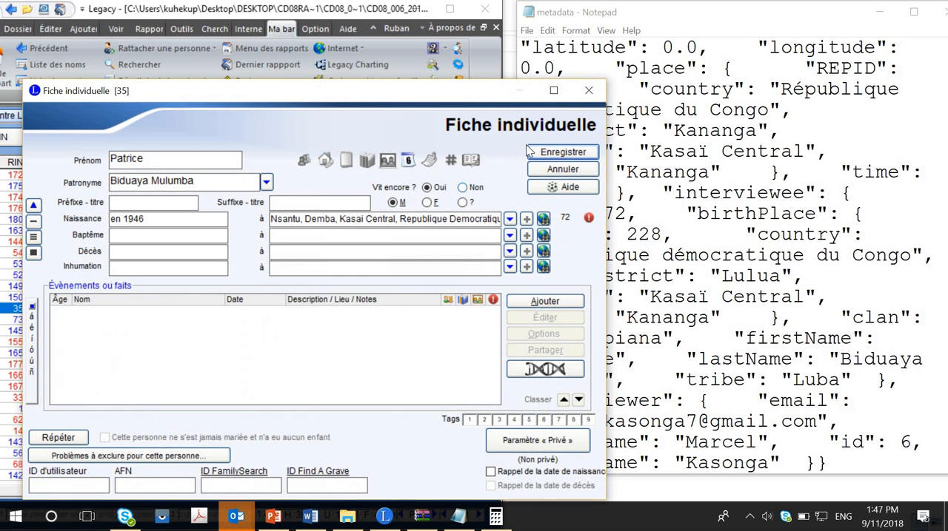
{"action": "left_click", "coordinate": [589, 90]}
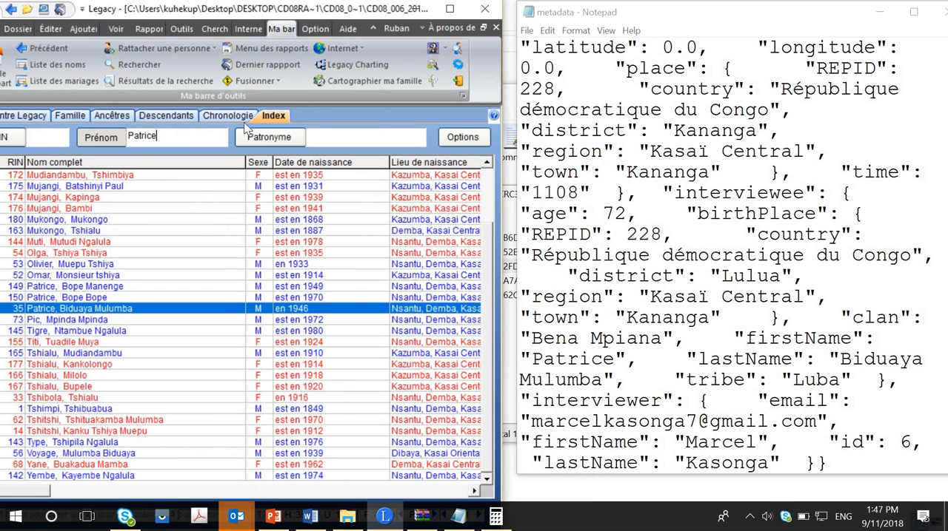
{"action": "left_click", "coordinate": [65, 117]}
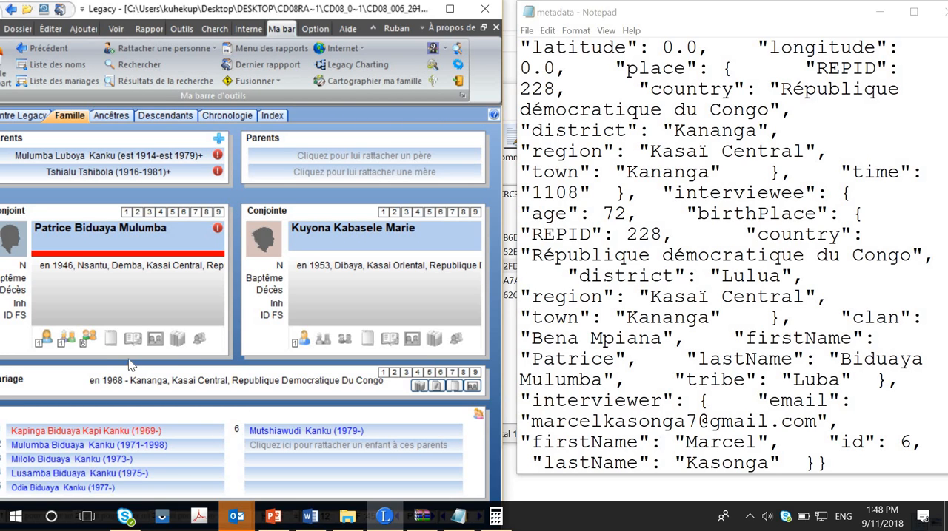
{"action": "left_click", "coordinate": [117, 157]}
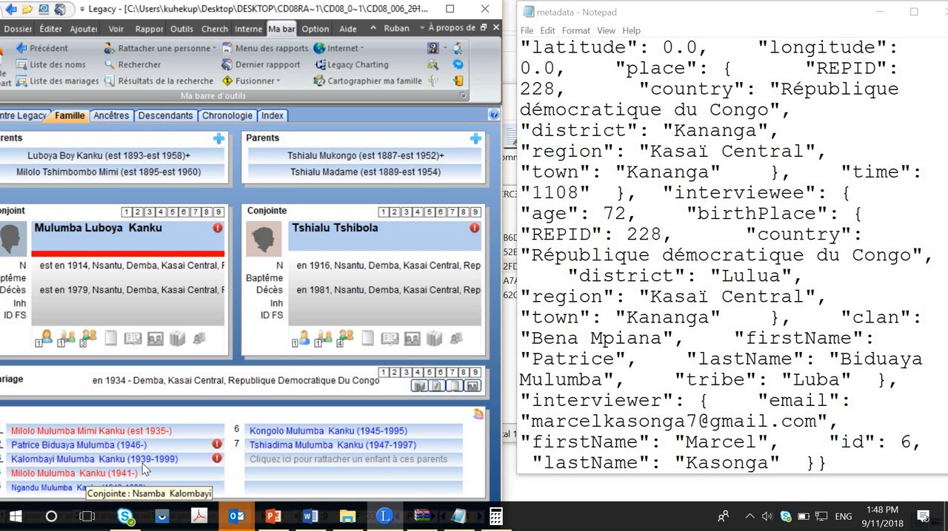
{"action": "mouse_move", "coordinate": [219, 454]}
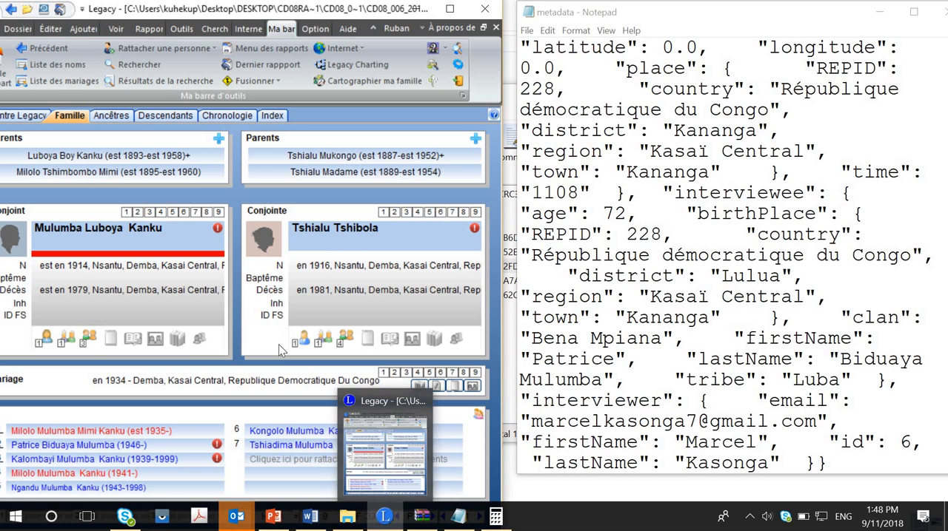
{"action": "left_click", "coordinate": [603, 213]}
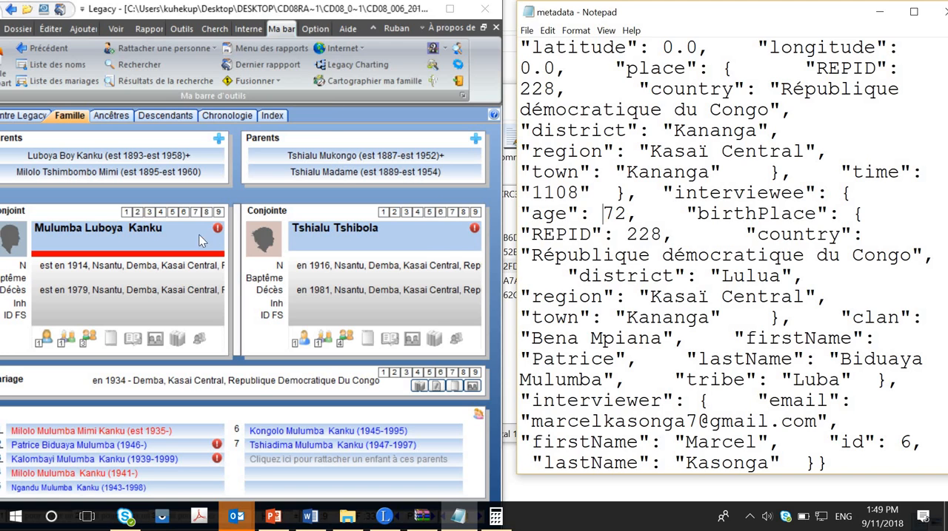
Step: Examine the potential problem flagged for the interviewee's father about the children's order, then close the problem list
{"action": "mouse_move", "coordinate": [219, 230]}
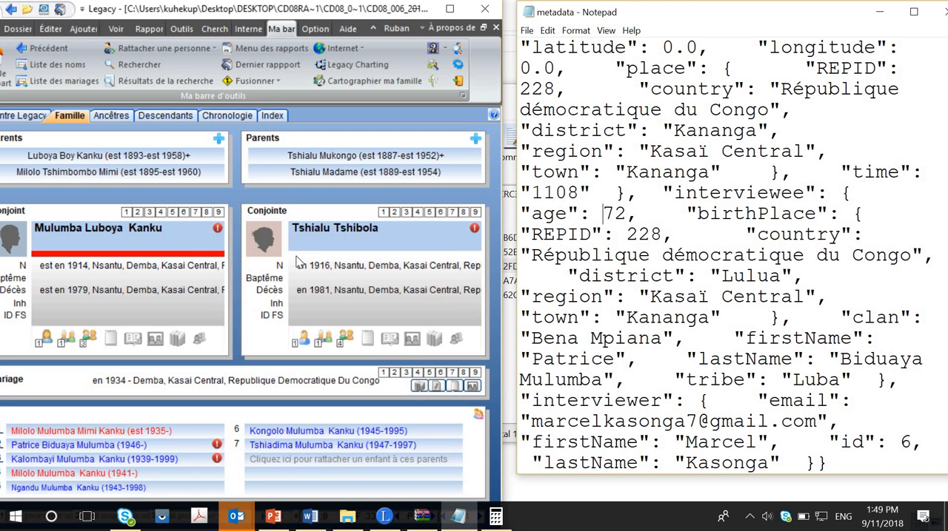
{"action": "left_click", "coordinate": [217, 229]}
{"action": "left_click", "coordinate": [218, 230]}
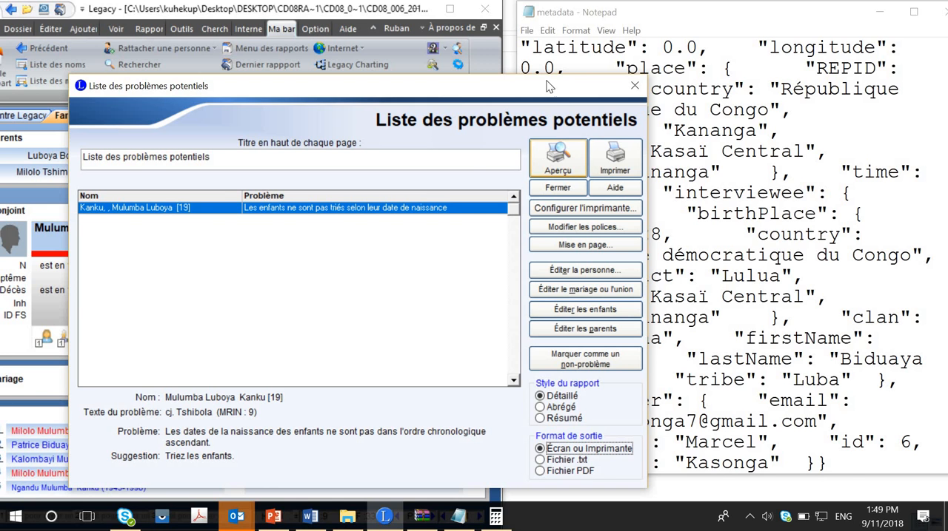
{"action": "left_click_drag", "start_coordinate": [525, 90], "coordinate": [732, 74]}
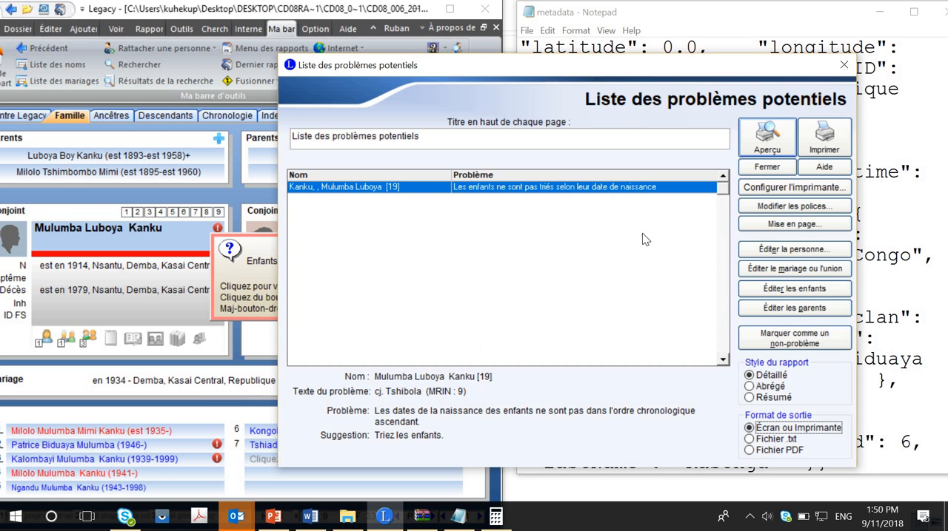
{"action": "left_click", "coordinate": [845, 67]}
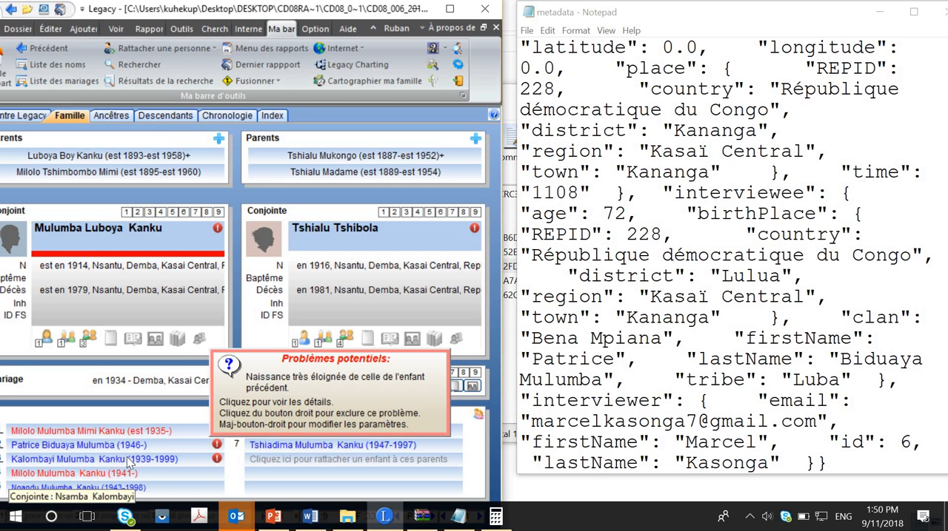
Step: Reopen and close the interviewee's RIN 35 record, and return to the parents' family with its children in birth order
{"action": "double_click", "coordinate": [91, 445]}
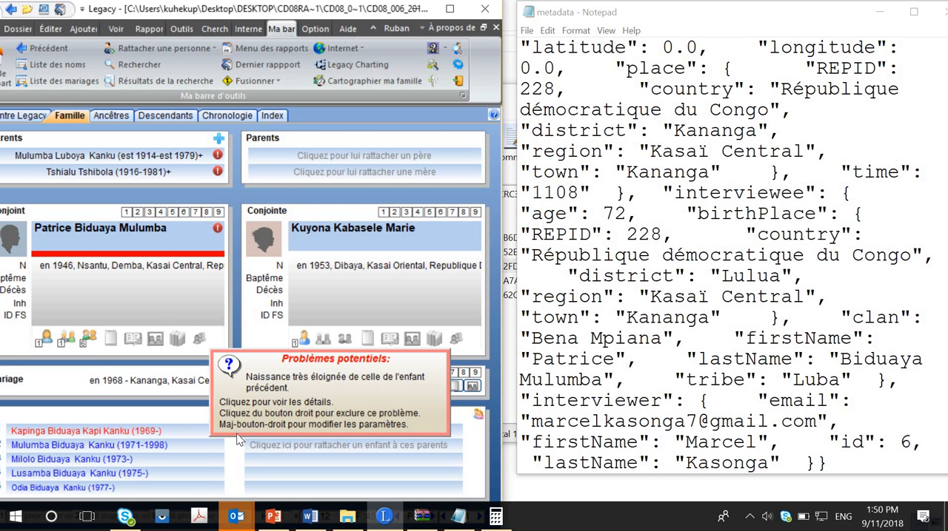
{"action": "double_click", "coordinate": [122, 241]}
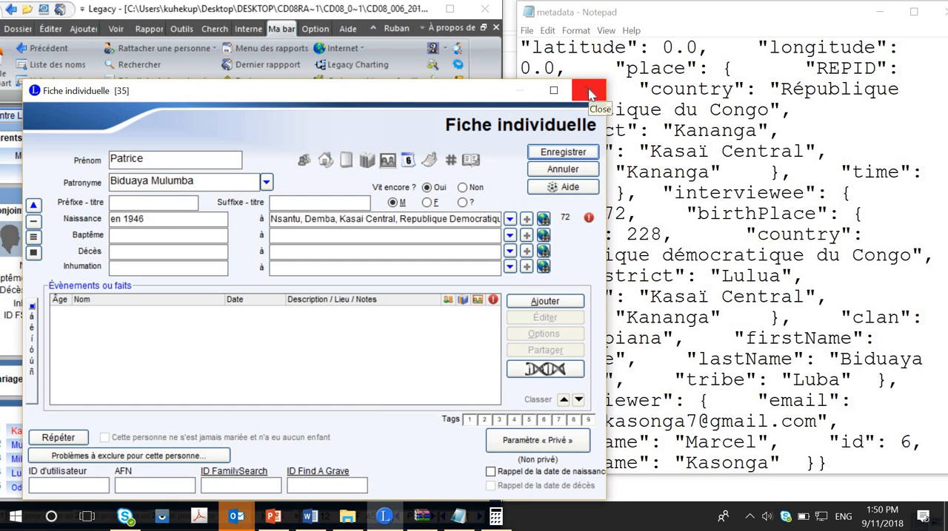
{"action": "left_click", "coordinate": [589, 91]}
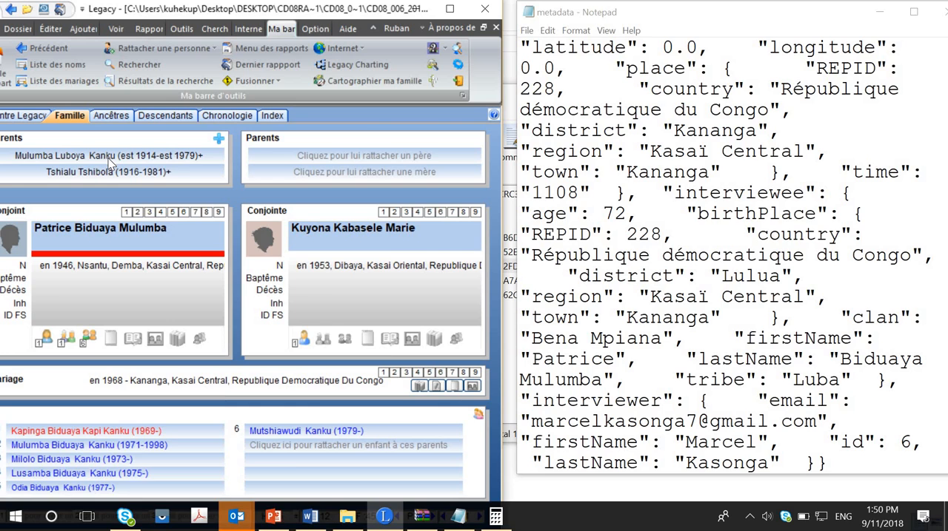
{"action": "left_click", "coordinate": [109, 158]}
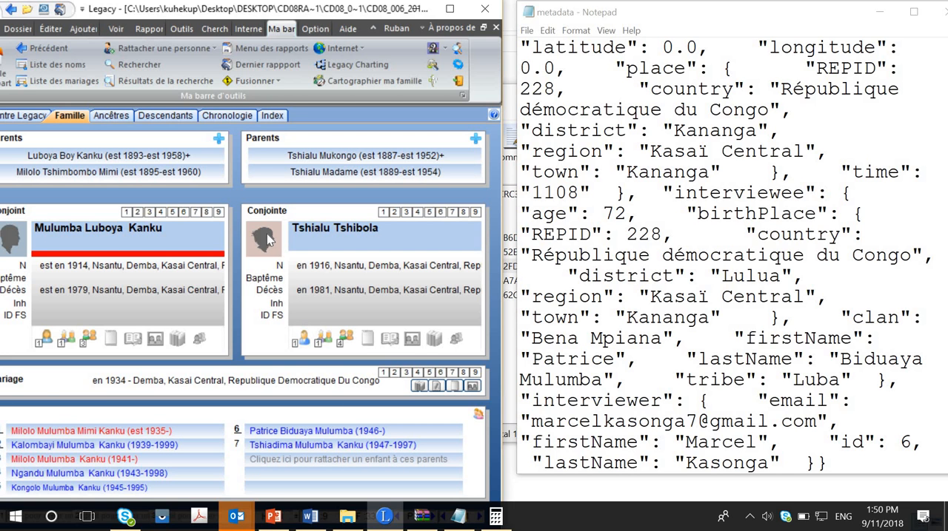
Step: Maximize the Legacy window and display the interviewee's own family from the parents' list of children
{"action": "left_click", "coordinate": [416, 8]}
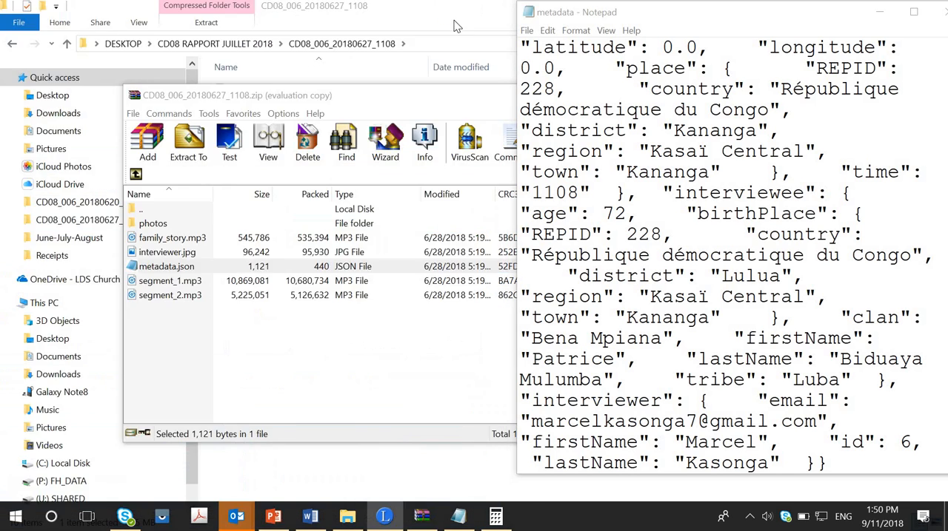
{"action": "left_click_drag", "start_coordinate": [454, 20], "coordinate": [448, 0]}
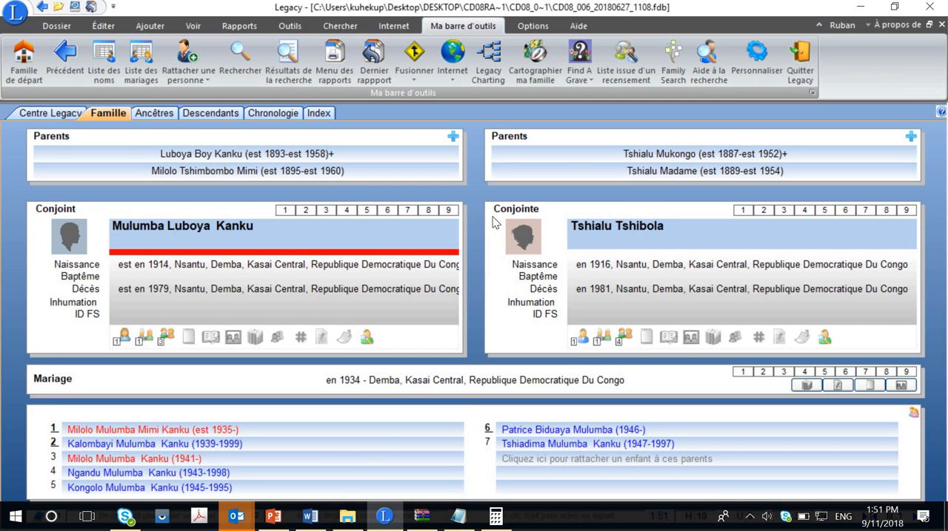
{"action": "left_click", "coordinate": [523, 433]}
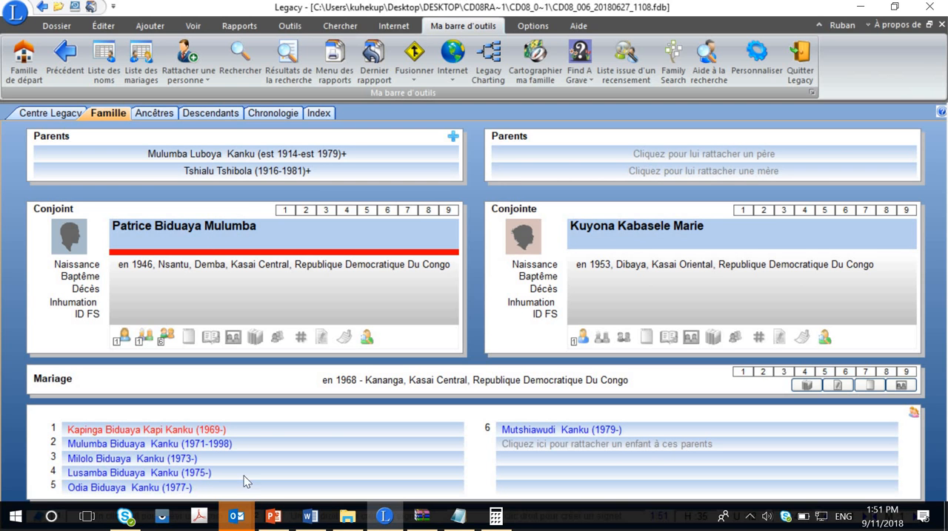
Step: Minimize Legacy, and close the CD08_006_20180627_1108 archive, its metadata file and its folder window
{"action": "left_click", "coordinate": [858, 6]}
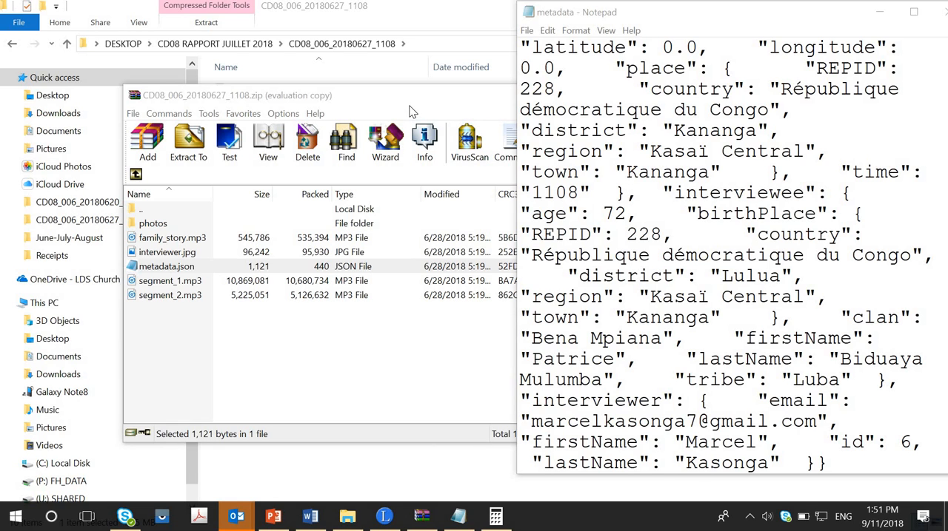
{"action": "left_click", "coordinate": [412, 111]}
{"action": "left_click", "coordinate": [810, 94]}
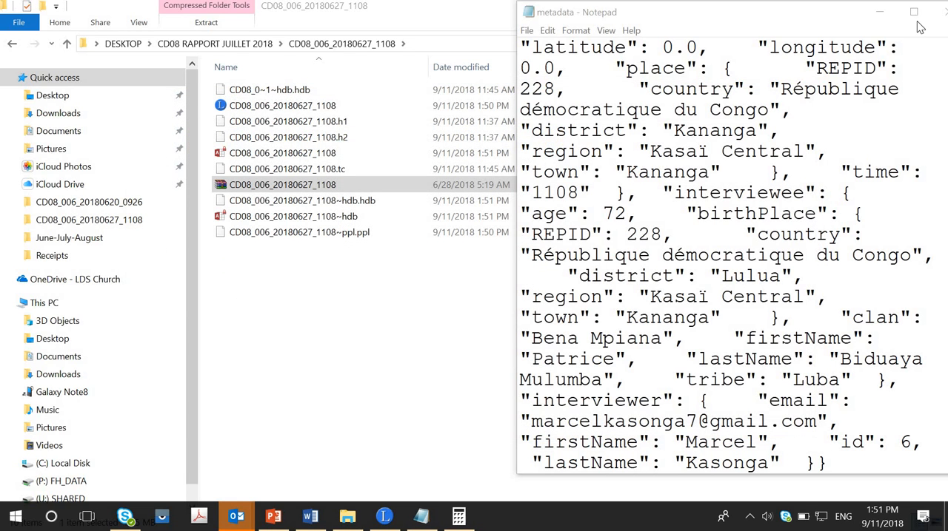
{"action": "left_click_drag", "start_coordinate": [827, 15], "coordinate": [824, 23]}
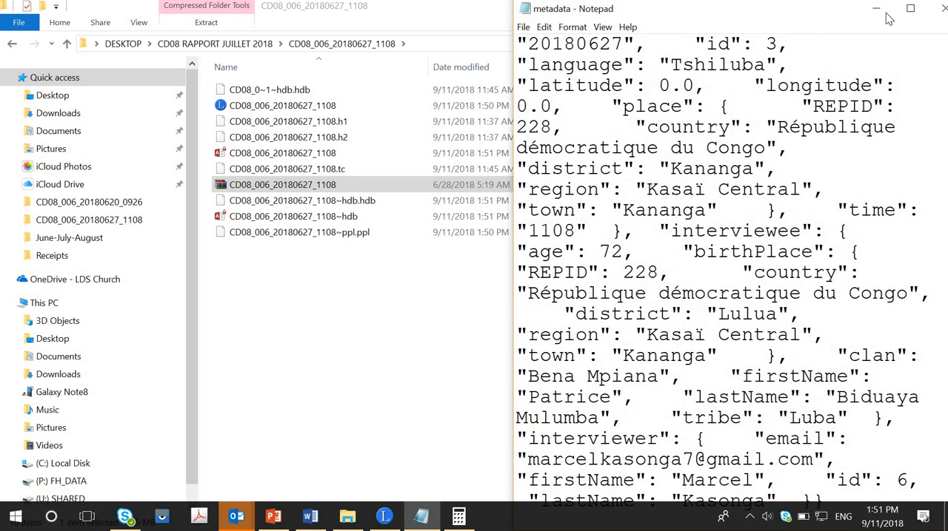
{"action": "left_click", "coordinate": [940, 9]}
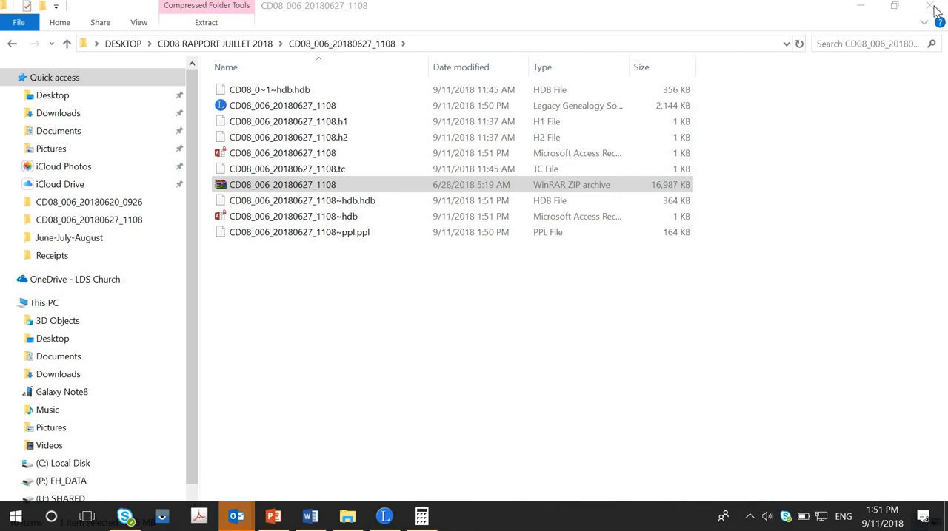
{"action": "left_click", "coordinate": [934, 9]}
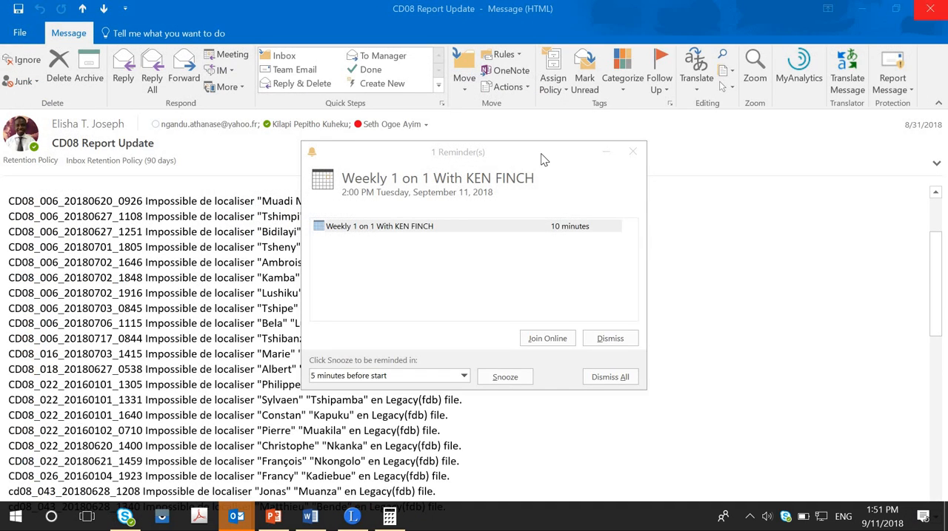
Step: Close the meeting reminder, then return to Legacy and exit it to finish with the CD08_006_20180627_1108 family file
{"action": "left_click", "coordinate": [630, 154]}
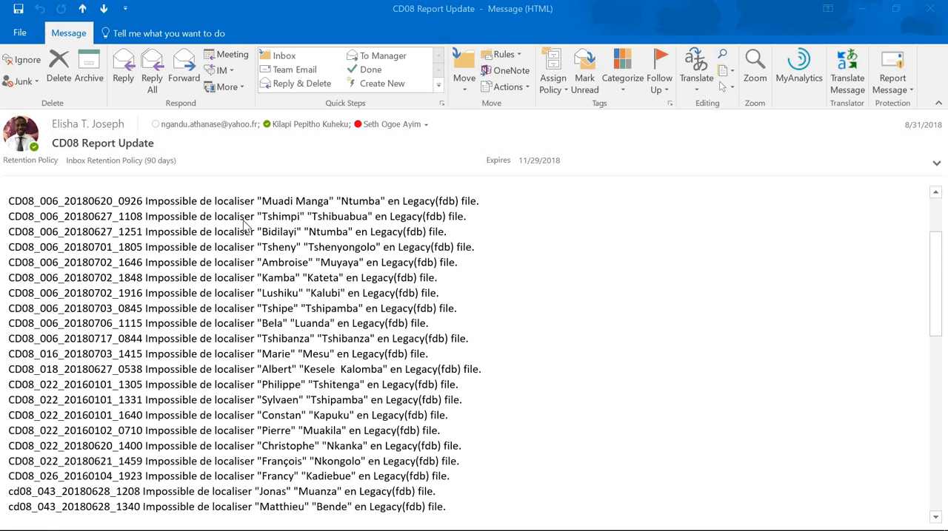
{"action": "mouse_move", "coordinate": [316, 522]}
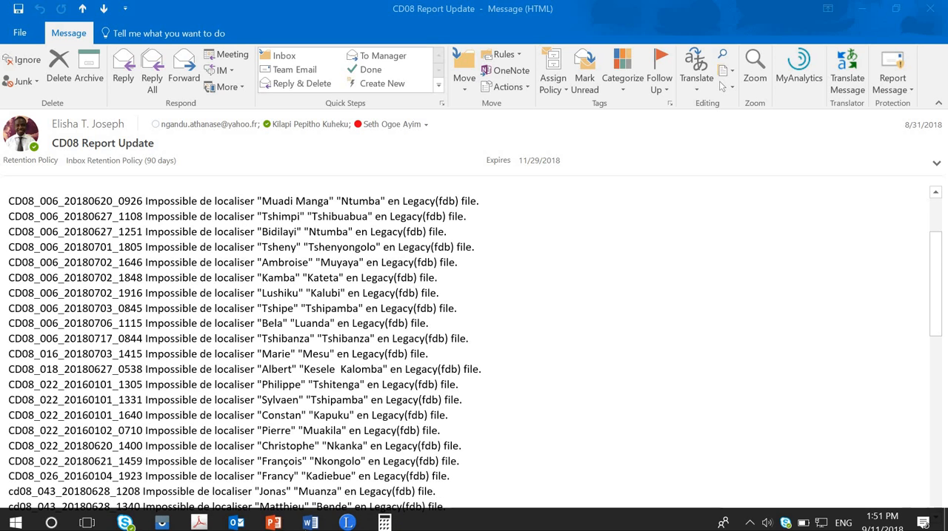
{"action": "left_click", "coordinate": [347, 516]}
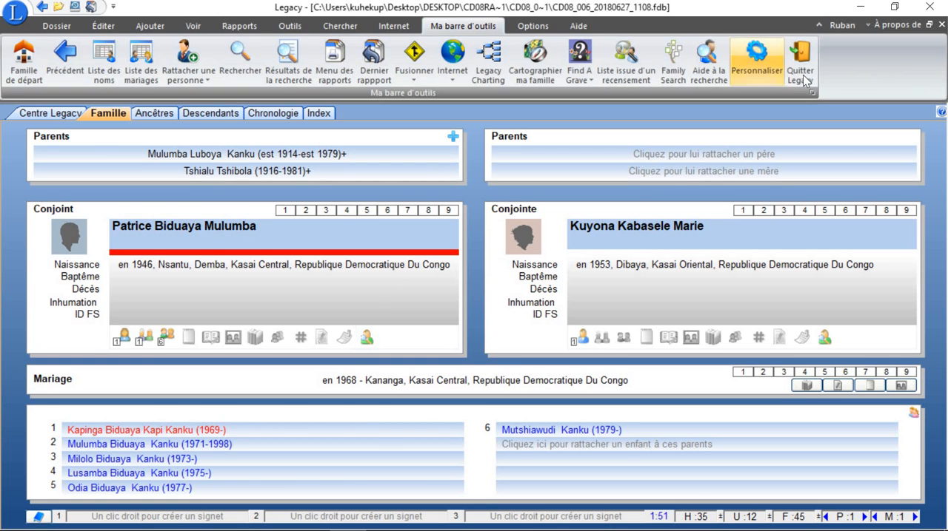
{"action": "left_click", "coordinate": [930, 8]}
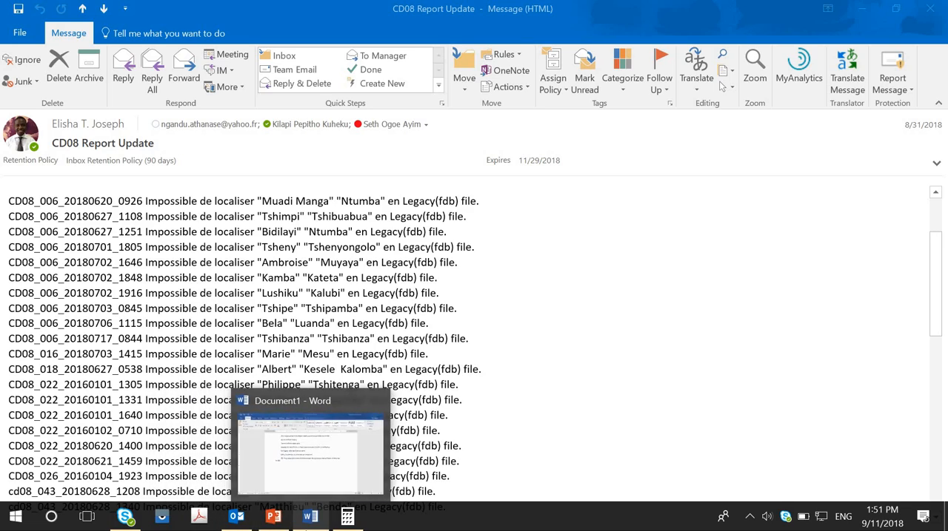
{"action": "left_click", "coordinate": [310, 517]}
{"action": "left_click", "coordinate": [236, 517]}
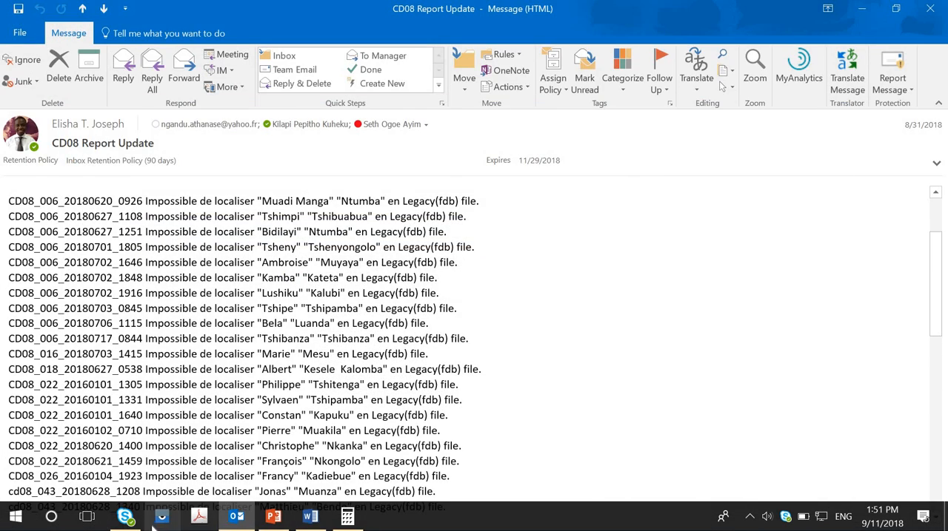
{"action": "mouse_move", "coordinate": [298, 523]}
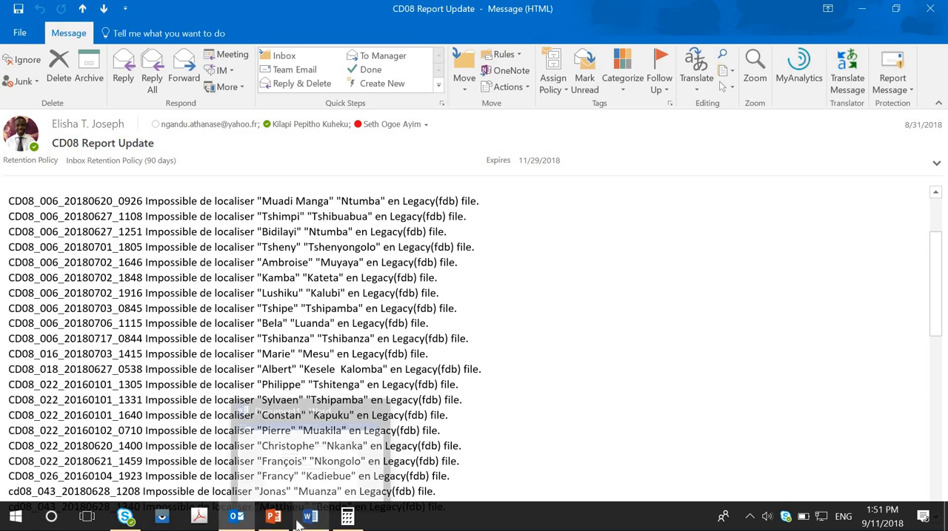
Step: From the desktop, open the CD08_006_20180627_1251 folder in DESKTOP > CD08 RAPPORT JUILLET 2018 and maximize its window
{"action": "key", "text": "super+d"}
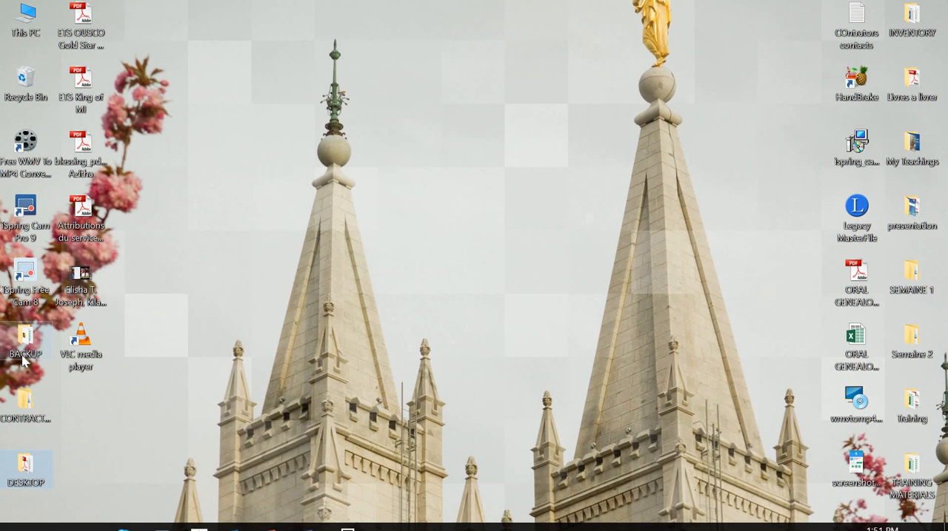
{"action": "double_click", "coordinate": [24, 361]}
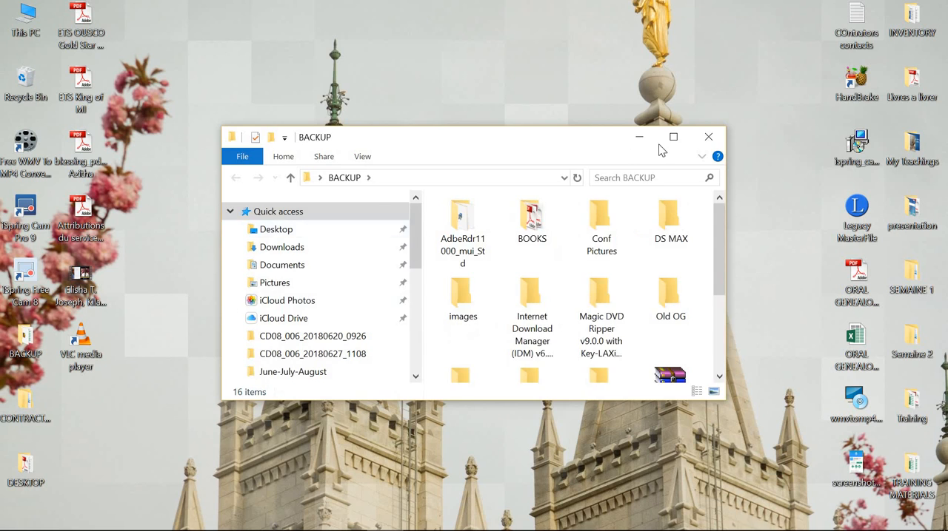
{"action": "left_click", "coordinate": [703, 140]}
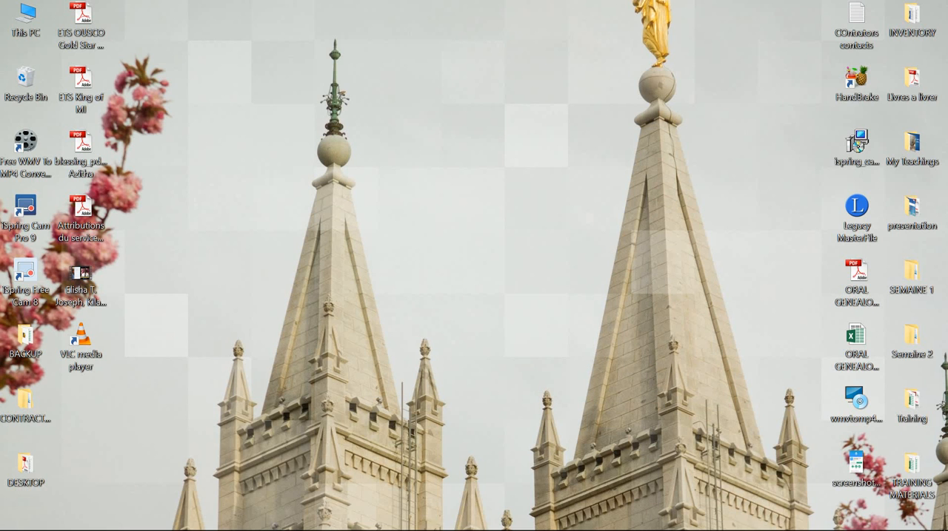
{"action": "double_click", "coordinate": [26, 477]}
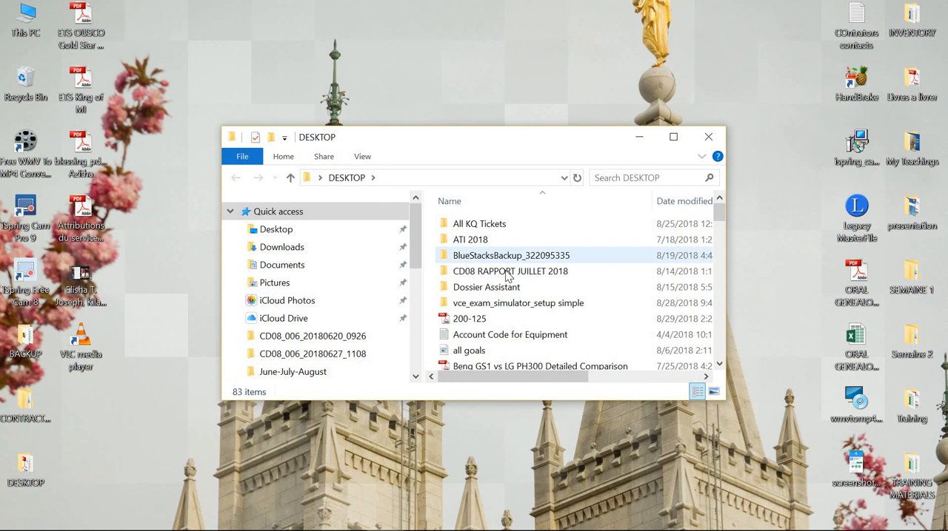
{"action": "double_click", "coordinate": [508, 272]}
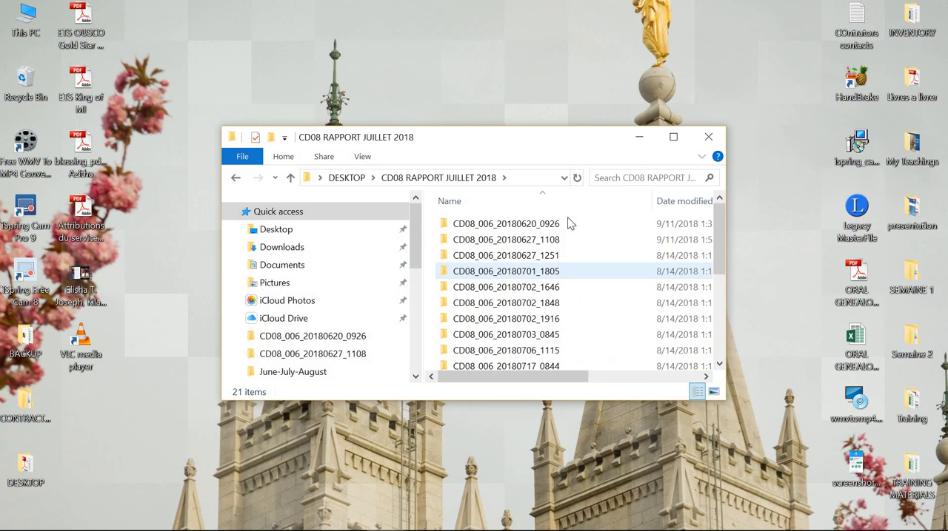
{"action": "double_click", "coordinate": [535, 256]}
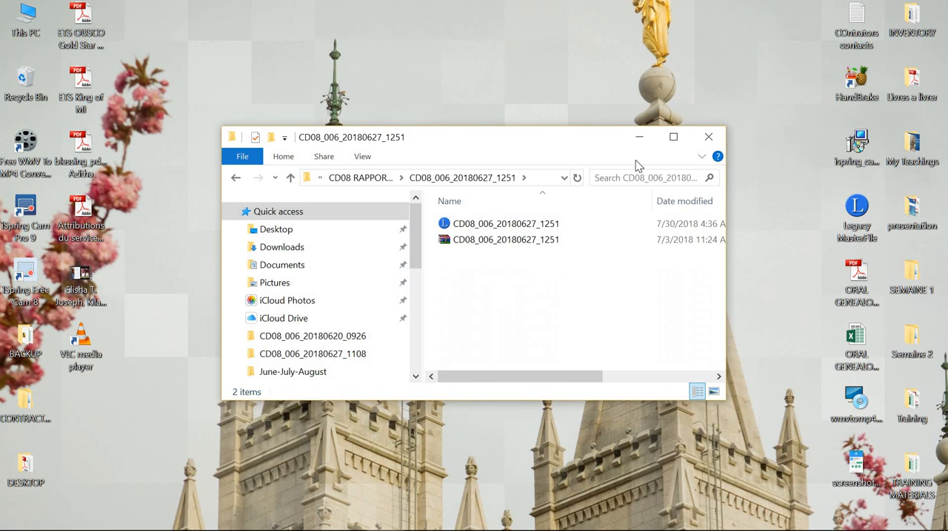
{"action": "left_click", "coordinate": [680, 144]}
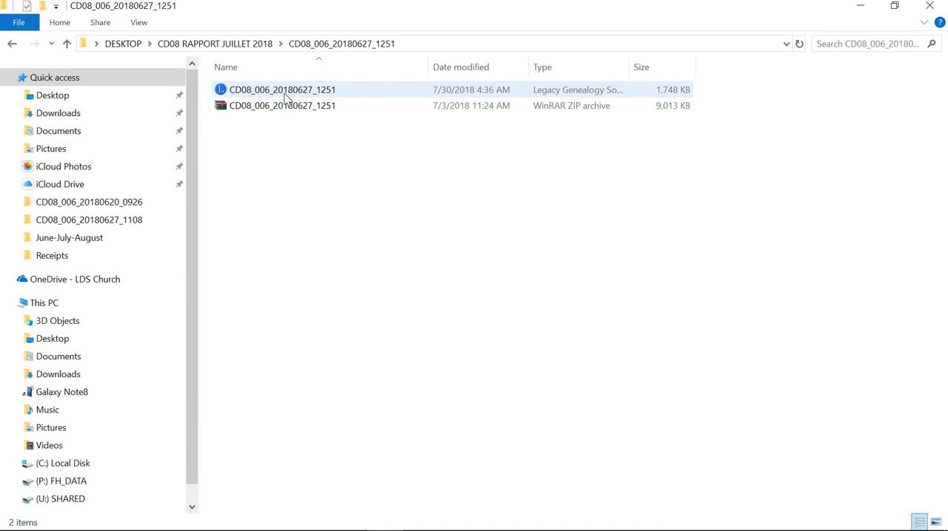
Step: Open the CD08_006_20180627_1251 Legacy family file and move its window aside to uncover the folder's file list
{"action": "left_click", "coordinate": [286, 97]}
{"action": "double_click", "coordinate": [286, 97]}
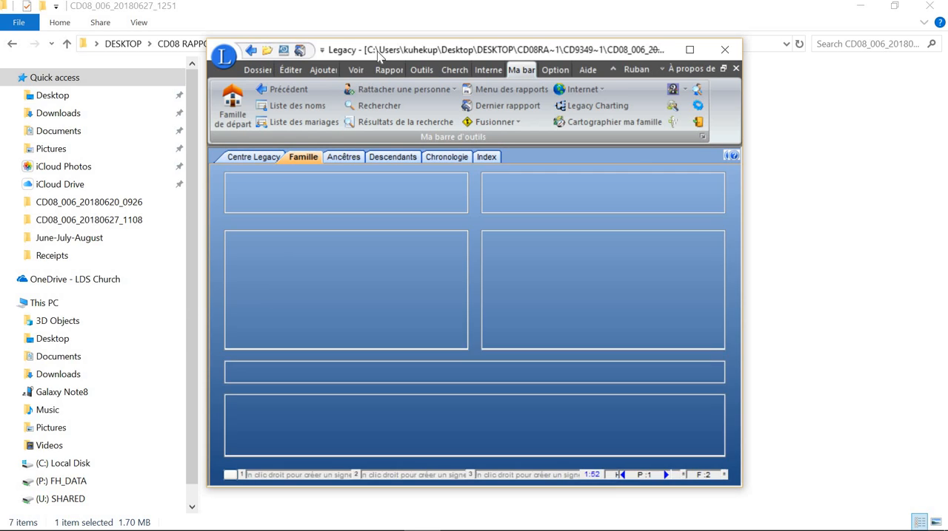
{"action": "left_click_drag", "start_coordinate": [378, 55], "coordinate": [191, 26]}
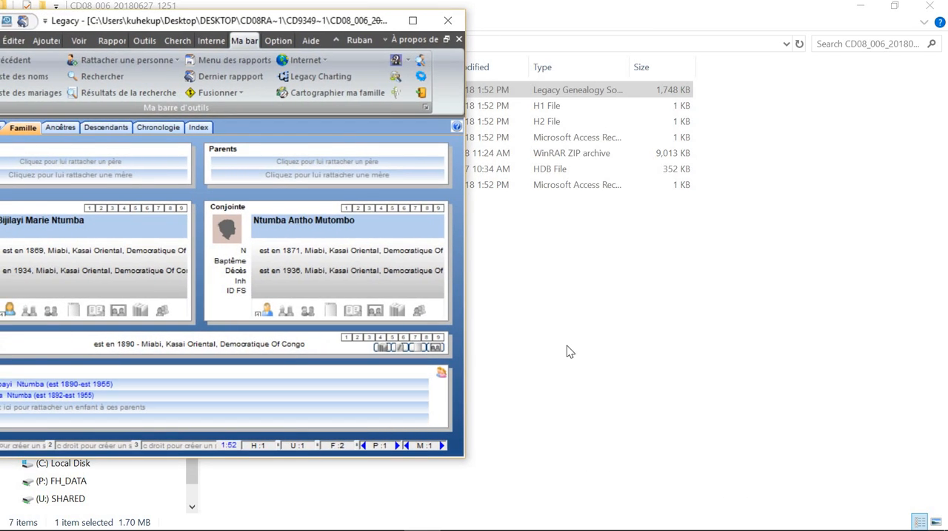
Step: Open metadata.json from the CD08_006_20180627_1251 ZIP archive and place its Notepad window clear of the archive's file list
{"action": "left_click", "coordinate": [566, 345]}
{"action": "double_click", "coordinate": [284, 156]}
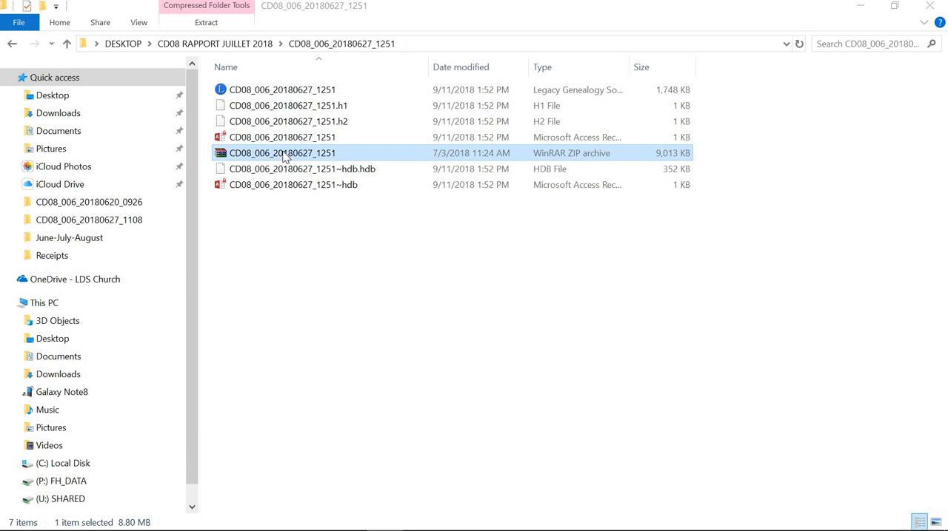
{"action": "double_click", "coordinate": [175, 224]}
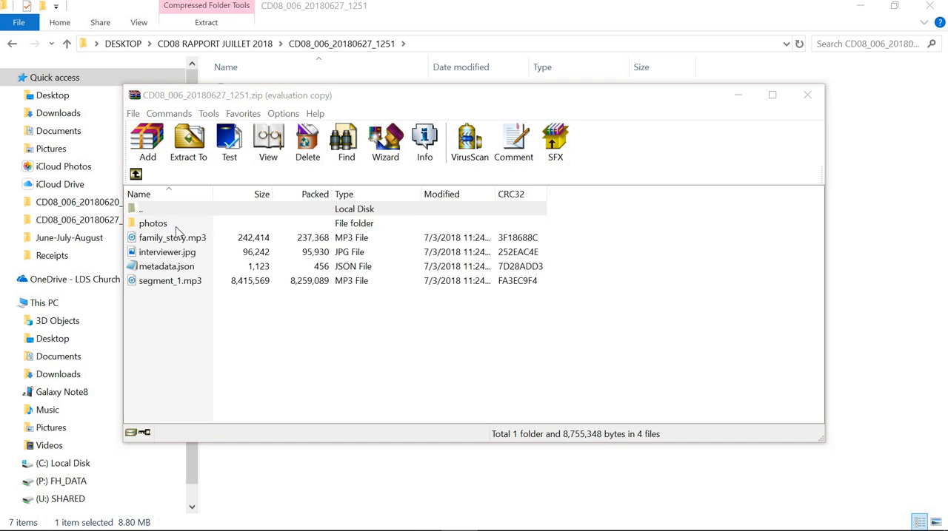
{"action": "left_click", "coordinate": [565, 275]}
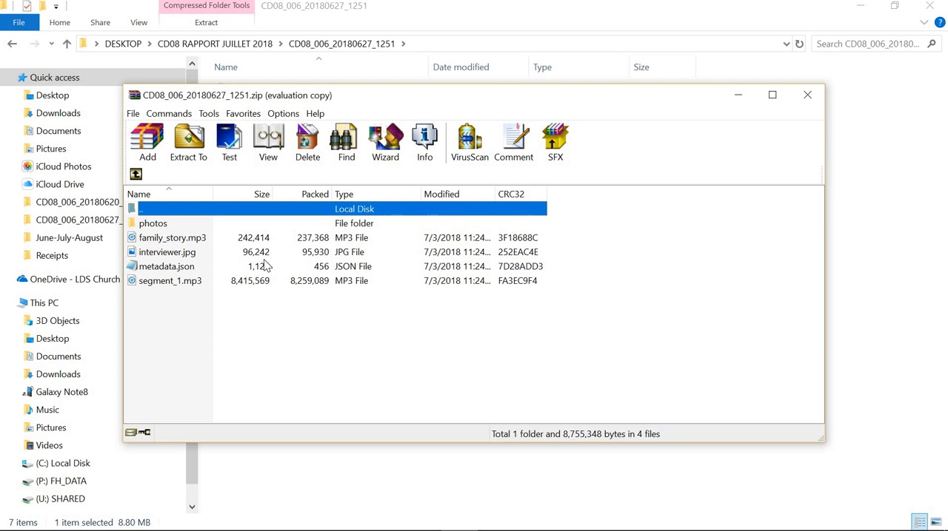
{"action": "double_click", "coordinate": [170, 269]}
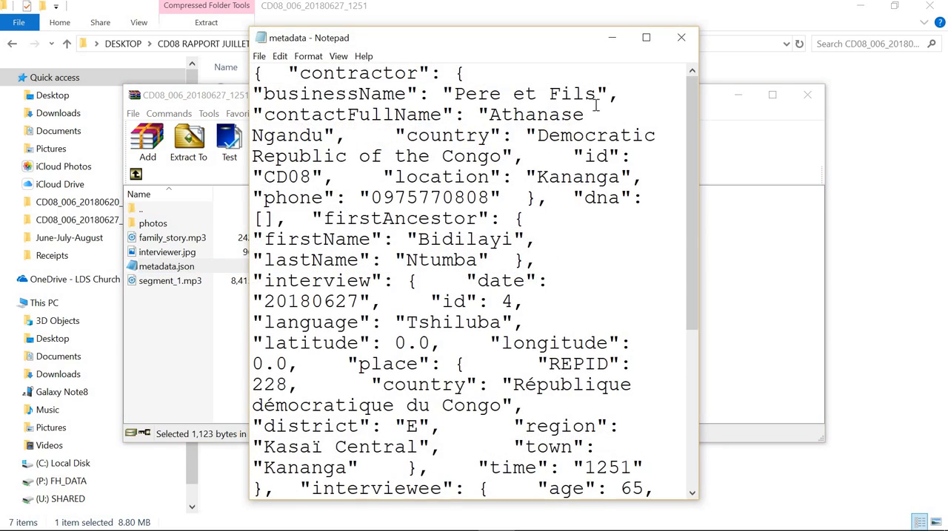
{"action": "left_click_drag", "start_coordinate": [548, 44], "coordinate": [820, 16]}
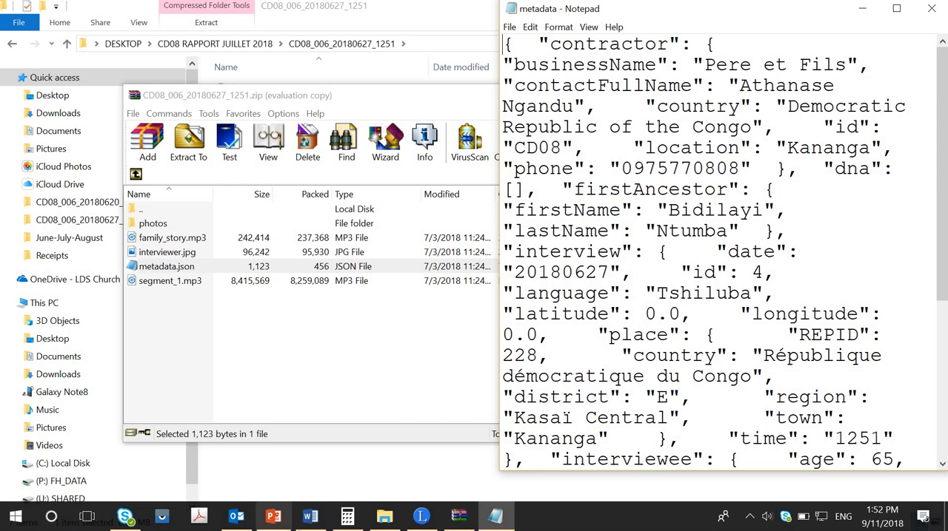
Step: Check the CD08_006_20180627_1251 entry in the CD08 Report Update e-mail against the firstAncestor names in the metadata file
{"action": "left_click", "coordinate": [237, 527]}
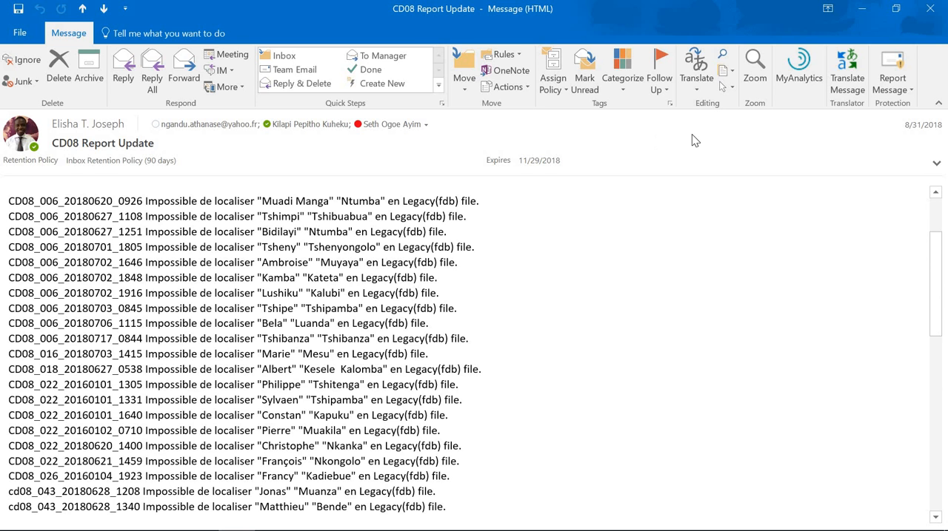
{"action": "left_click", "coordinate": [862, 10]}
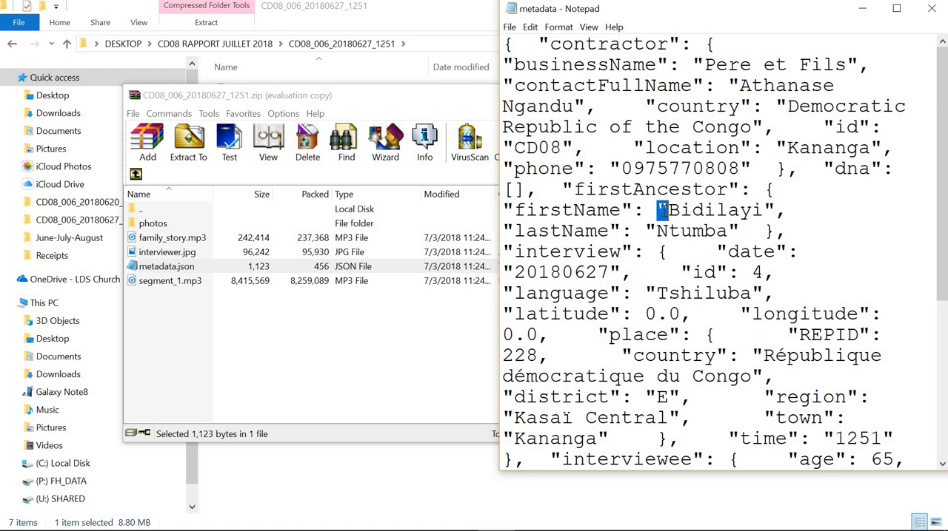
{"action": "left_click_drag", "start_coordinate": [657, 232], "coordinate": [727, 235]}
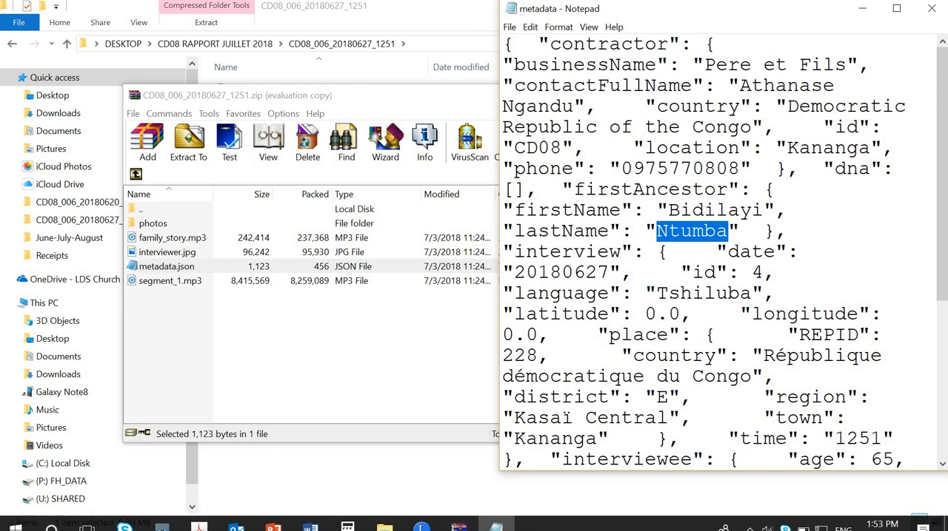
Step: Switch to Legacy and arrange its window beside the metadata file so both spouses and their children are fully readable
{"action": "left_click", "coordinate": [419, 517]}
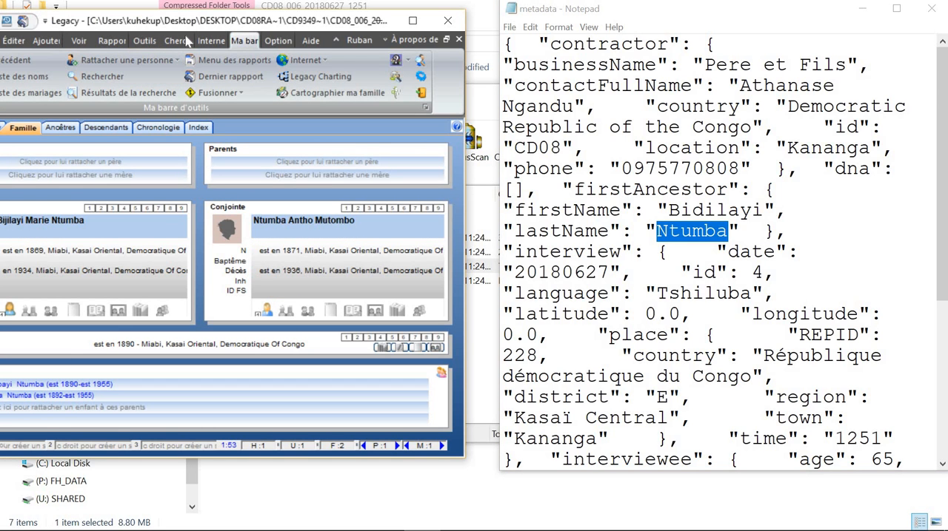
{"action": "left_click_drag", "start_coordinate": [145, 33], "coordinate": [203, 45]}
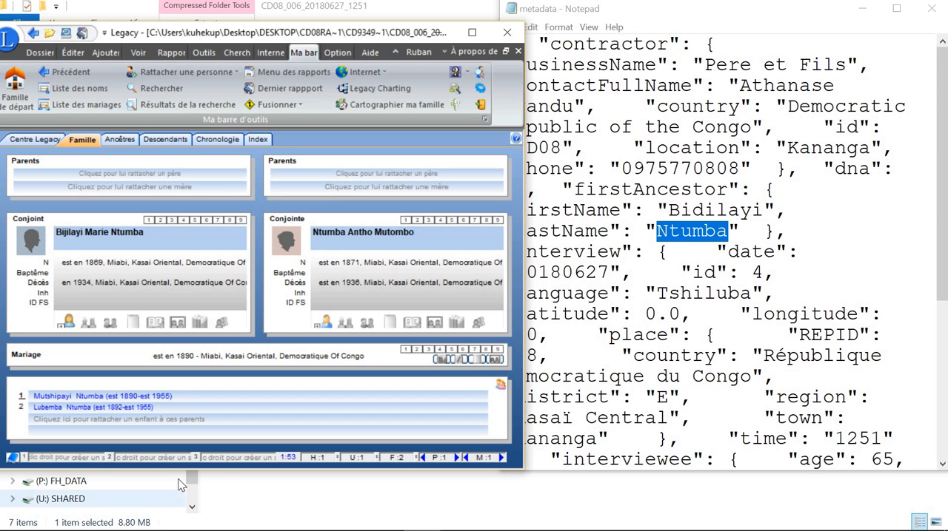
{"action": "left_click_drag", "start_coordinate": [185, 529], "coordinate": [185, 530]}
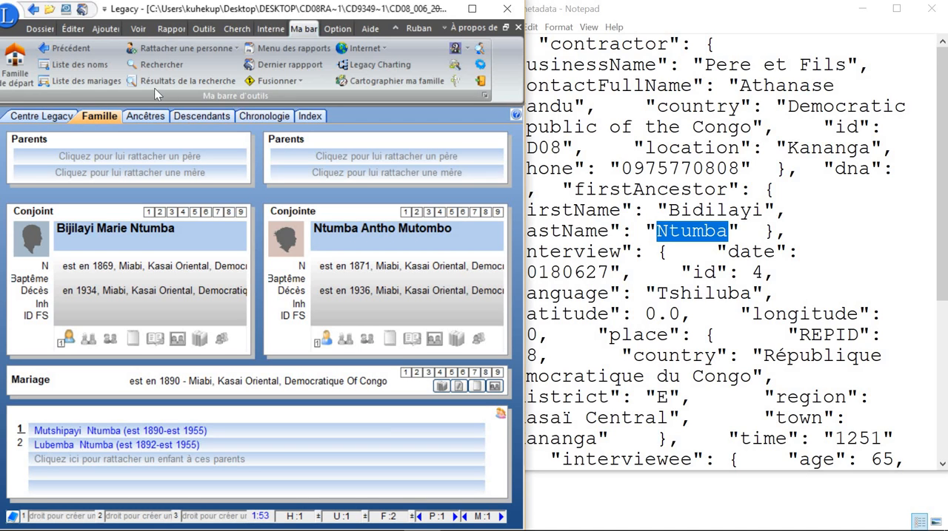
Step: Open the first ancestor's individual record, RIN 1, from Legacy's list of names
{"action": "left_click", "coordinate": [72, 68]}
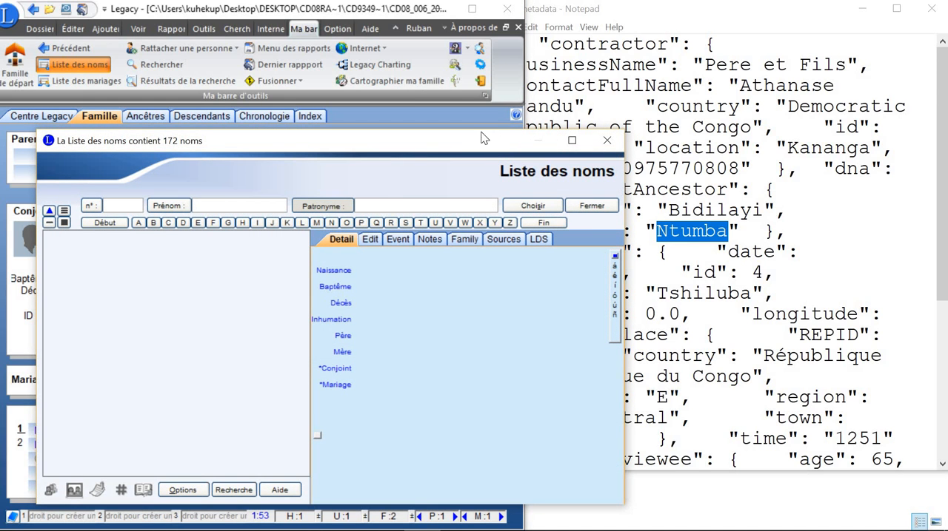
{"action": "left_click_drag", "start_coordinate": [470, 142], "coordinate": [447, 78]}
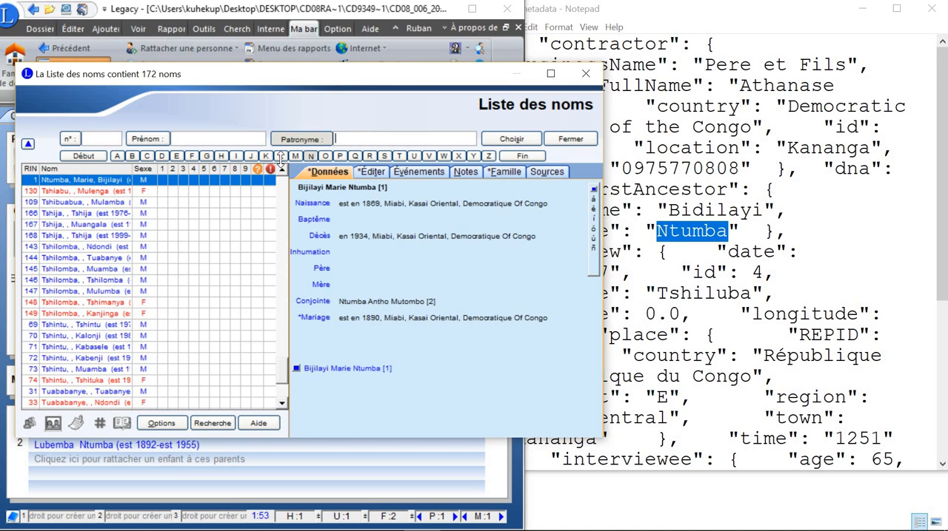
{"action": "left_click_drag", "start_coordinate": [361, 133], "coordinate": [321, 141]}
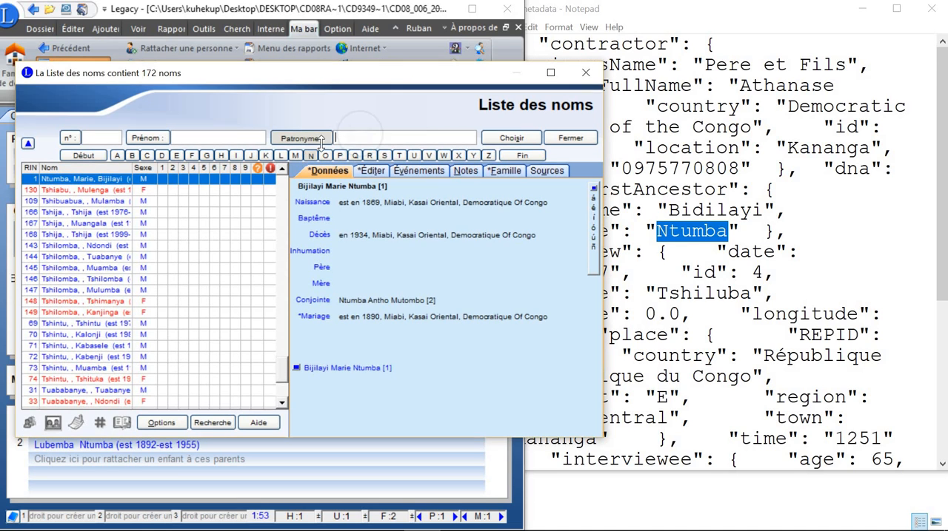
{"action": "double_click", "coordinate": [106, 175]}
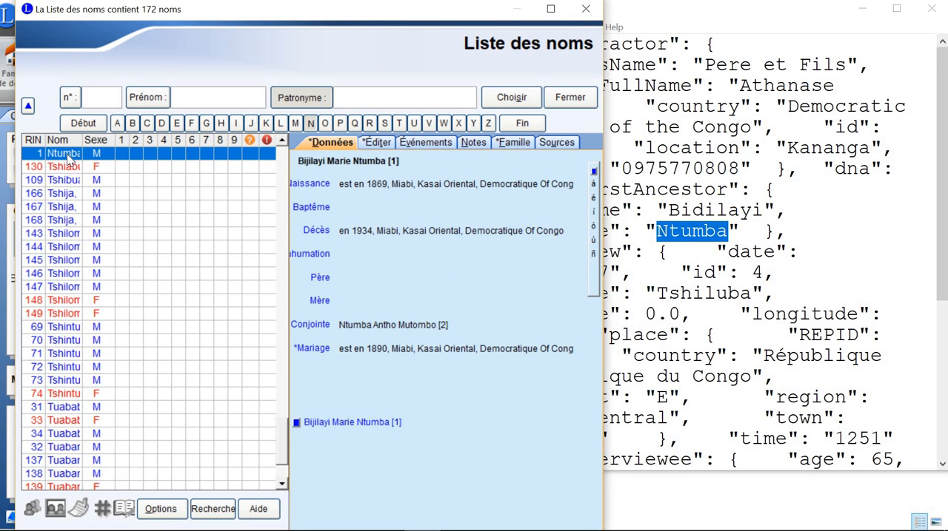
{"action": "double_click", "coordinate": [71, 157]}
{"action": "double_click", "coordinate": [127, 228]}
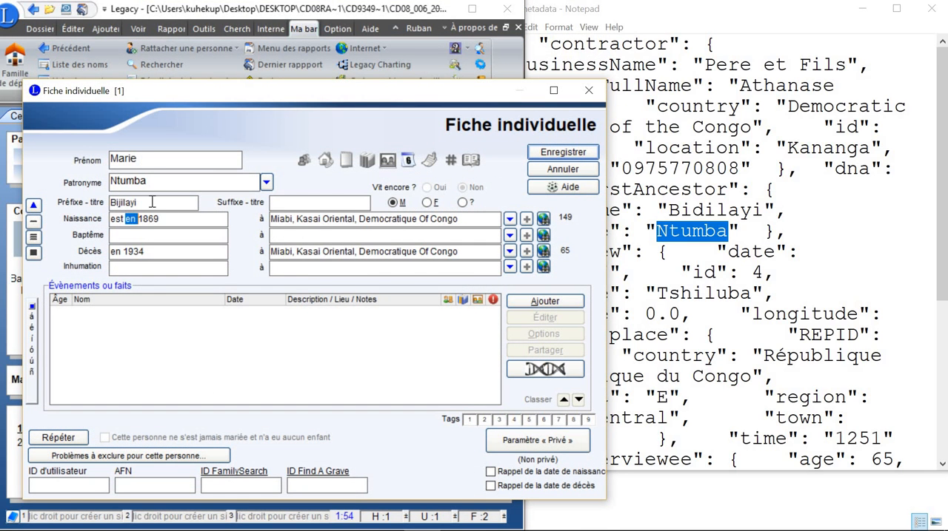
Step: Move the name from the Préfixe - titre field into the Prénom field, replacing the first name there
{"action": "left_click", "coordinate": [157, 203]}
{"action": "double_click", "coordinate": [109, 203]}
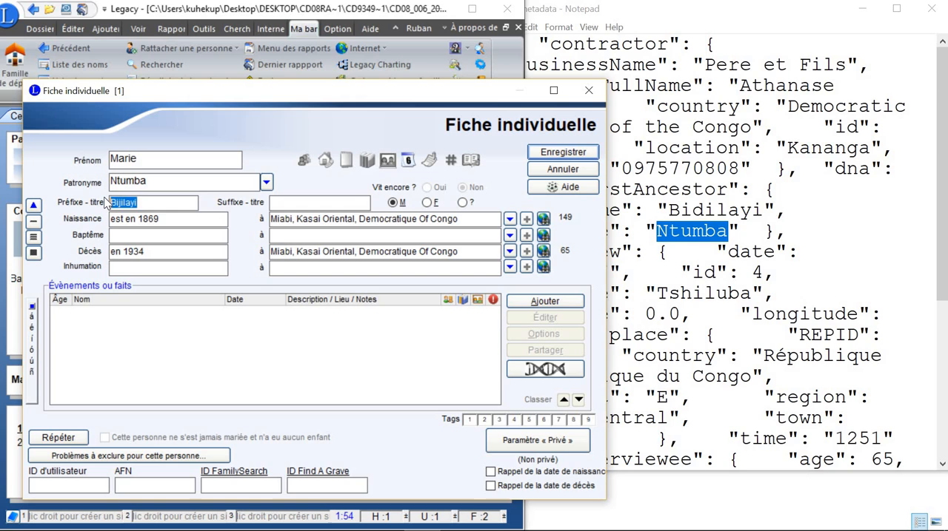
{"action": "key", "text": "ctrl+x"}
{"action": "left_click", "coordinate": [151, 183]}
{"action": "left_click", "coordinate": [174, 164]}
{"action": "left_click_drag", "start_coordinate": [102, 160], "coordinate": [100, 159]}
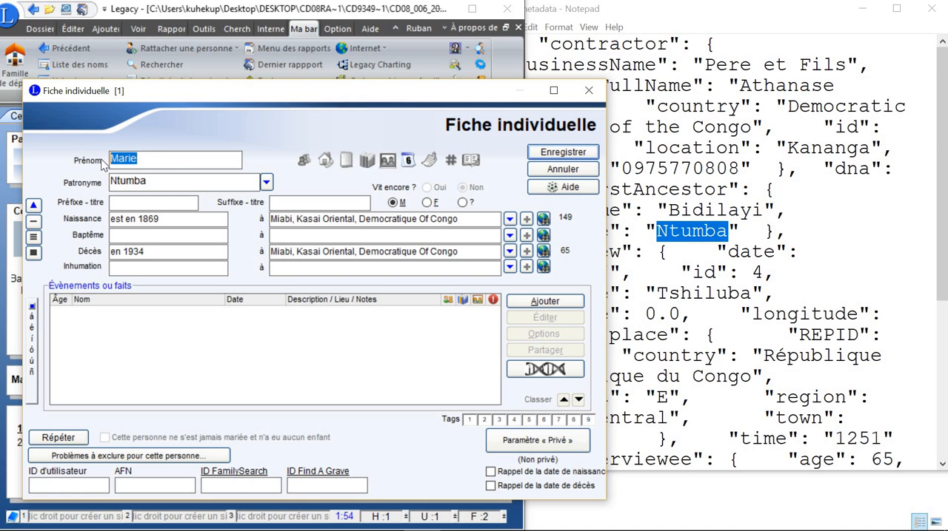
{"action": "key", "text": "ctrl+v"}
Step: Replace the Prénom with the firstAncestor's firstName copied from the metadata file, and save the individual record
{"action": "mouse_move", "coordinate": [237, 102]}
{"action": "left_mouse_down"}
{"action": "mouse_move", "coordinate": [186, 94]}
{"action": "mouse_move", "coordinate": [209, 93]}
{"action": "mouse_move", "coordinate": [237, 167]}
{"action": "mouse_move", "coordinate": [247, 112]}
{"action": "left_mouse_up"}
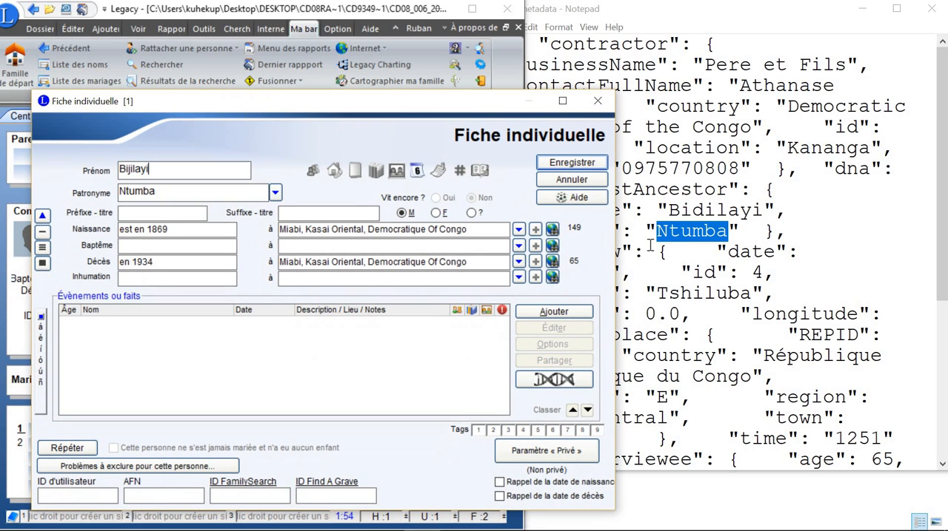
{"action": "left_click", "coordinate": [670, 210]}
{"action": "left_click_drag", "start_coordinate": [668, 210], "coordinate": [762, 211]}
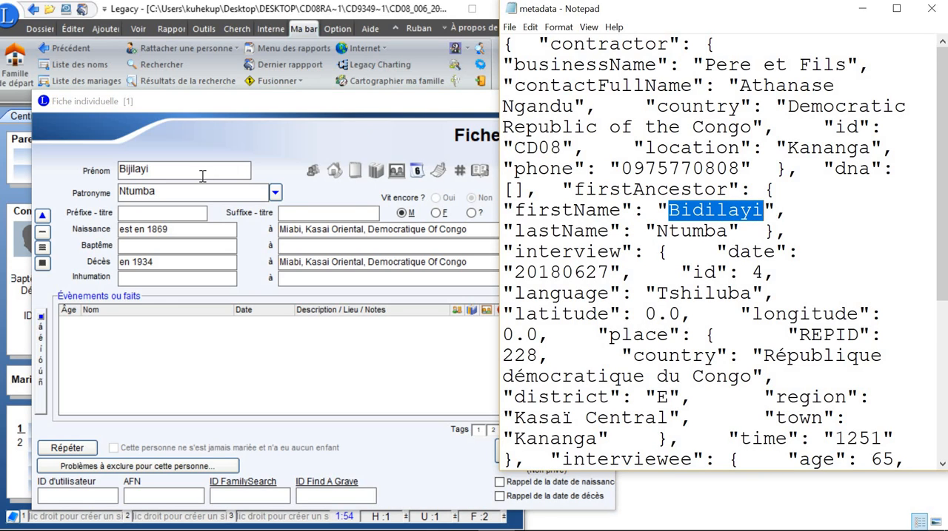
{"action": "left_click", "coordinate": [85, 163]}
{"action": "key", "text": "ctrl+v"}
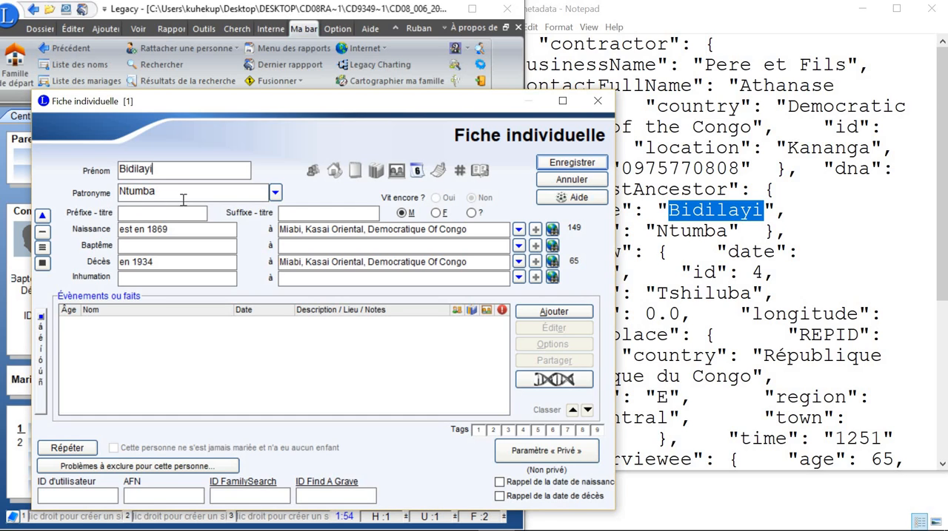
{"action": "left_click", "coordinate": [567, 165]}
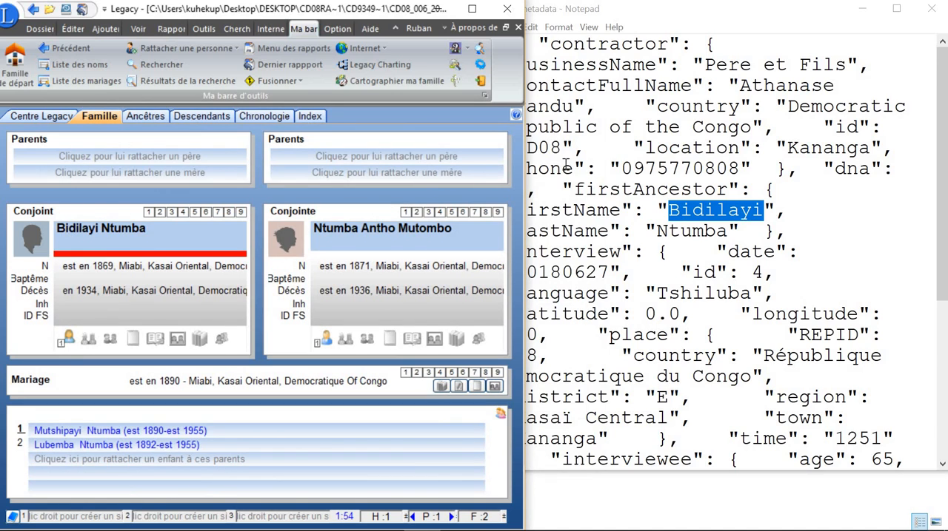
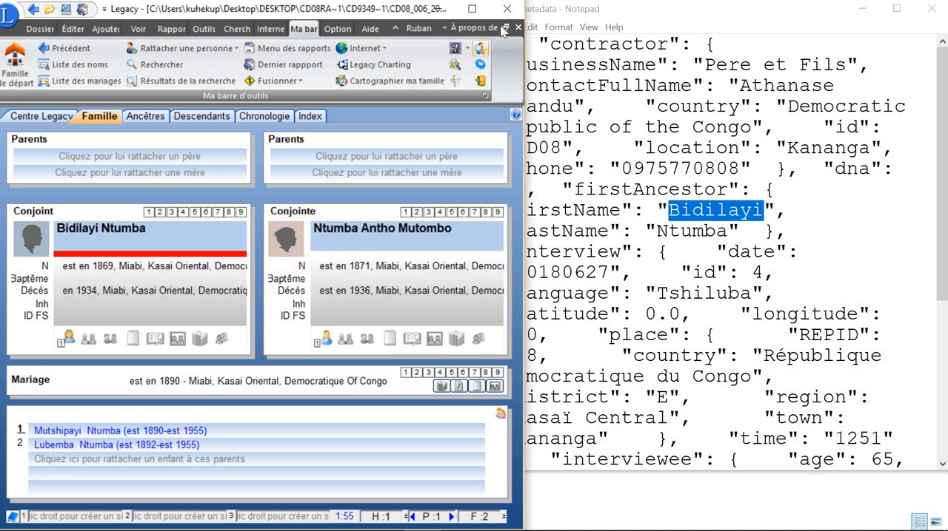
Step: Read the interviewee's name in the metadata file, look up that surname in Legacy's list of names, and select the matching person, RIN 37
{"action": "left_click", "coordinate": [703, 314]}
{"action": "scroll", "coordinate": [636, 339], "scroll_direction": "down", "scroll_amount": 5}
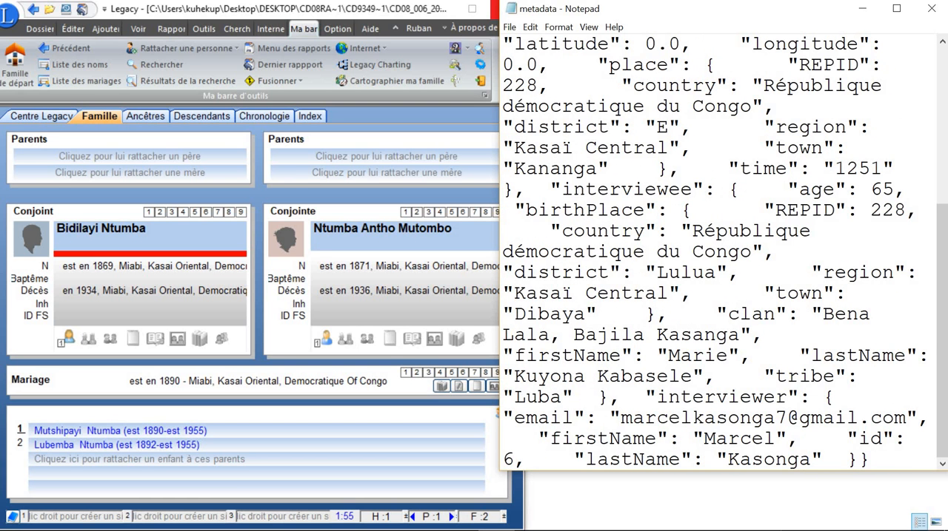
{"action": "mouse_move", "coordinate": [592, 530]}
{"action": "mouse_move", "coordinate": [180, 529]}
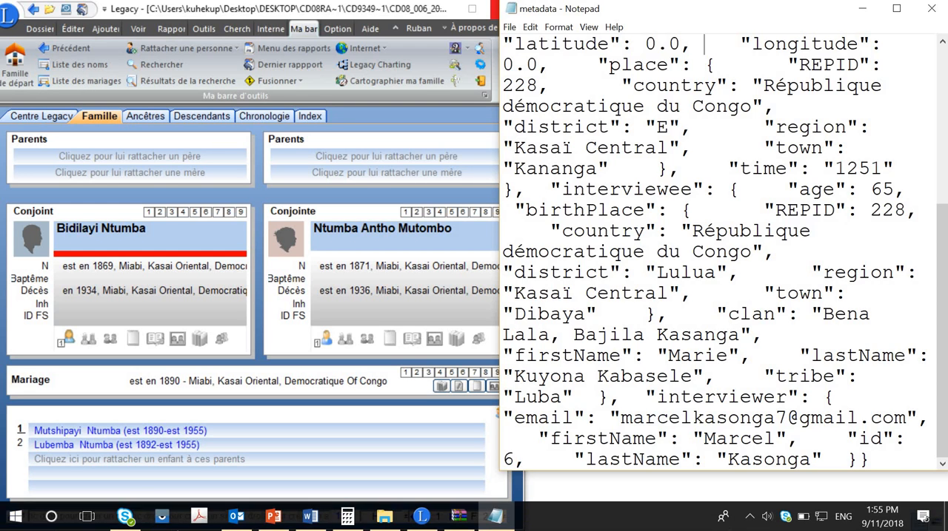
{"action": "left_click", "coordinate": [420, 519]}
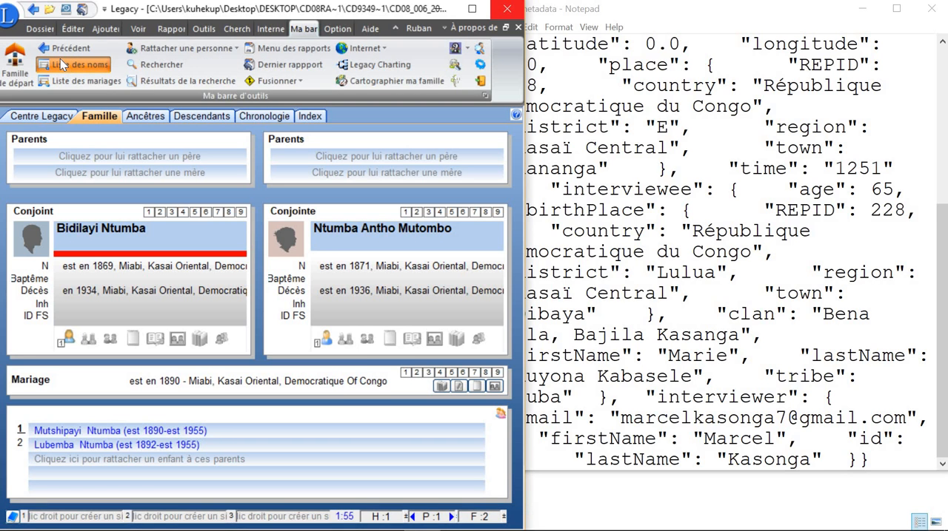
{"action": "left_click", "coordinate": [60, 59]}
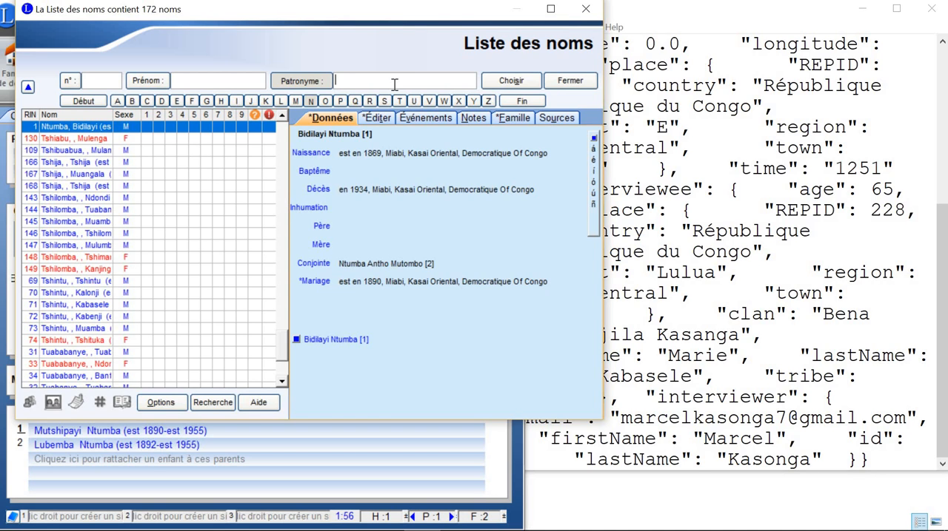
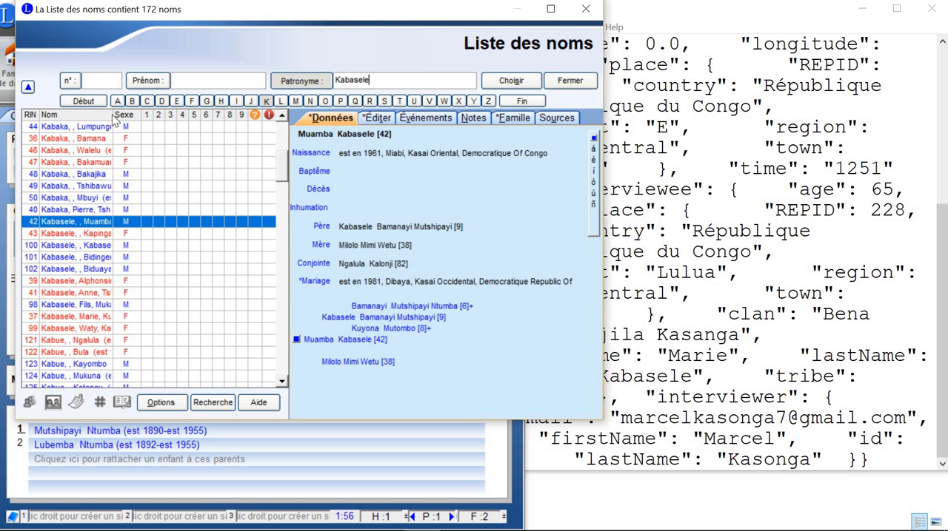
{"action": "left_click", "coordinate": [549, 17]}
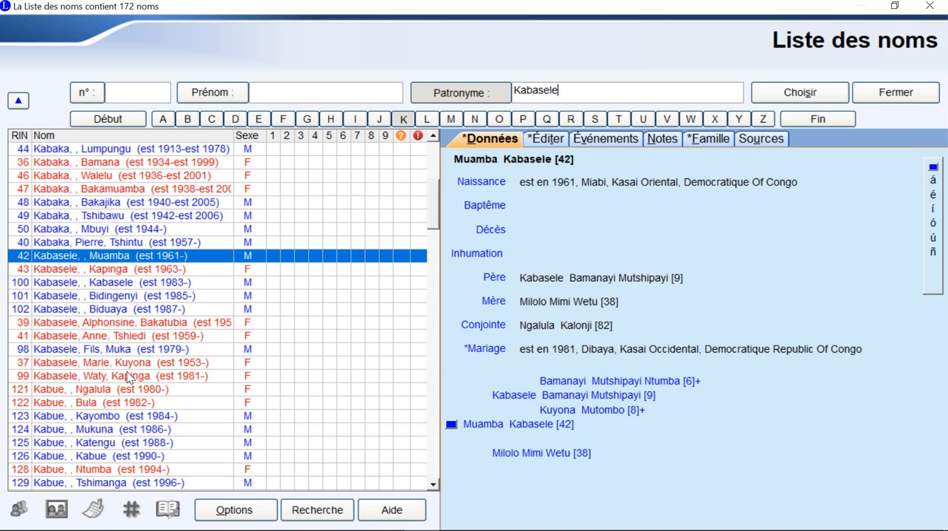
{"action": "left_click", "coordinate": [71, 366]}
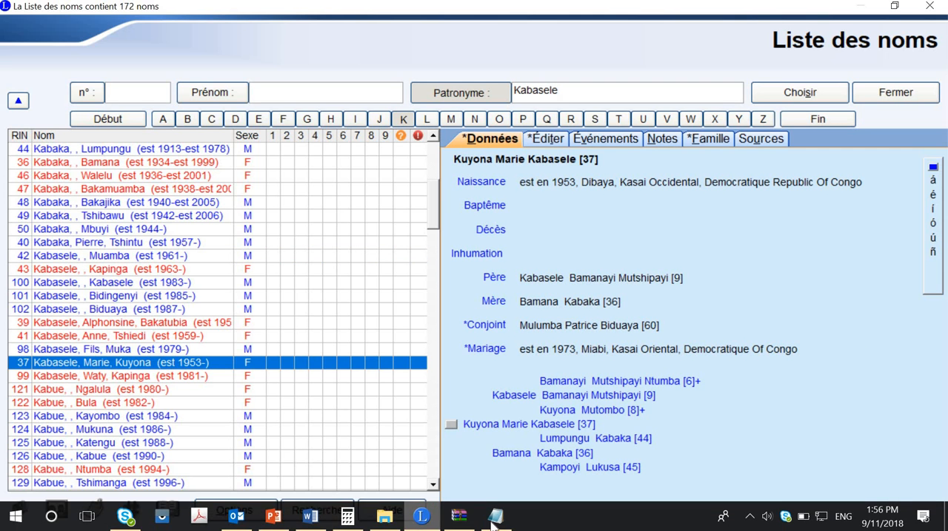
Step: Return to the metadata file and highlight the interviewee's age
{"action": "left_click", "coordinate": [495, 516]}
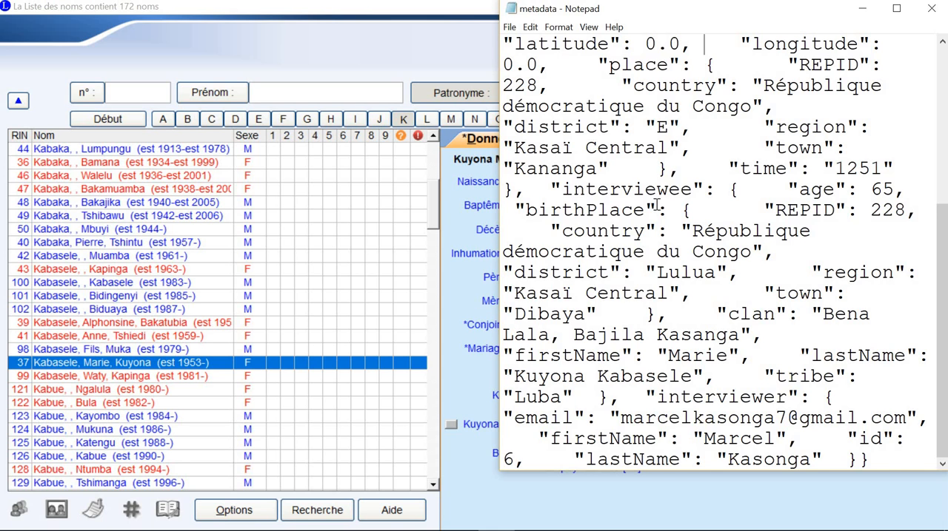
{"action": "scroll", "coordinate": [656, 205], "scroll_direction": "up", "scroll_amount": 5}
{"action": "scroll", "coordinate": [656, 205], "scroll_direction": "down", "scroll_amount": 2}
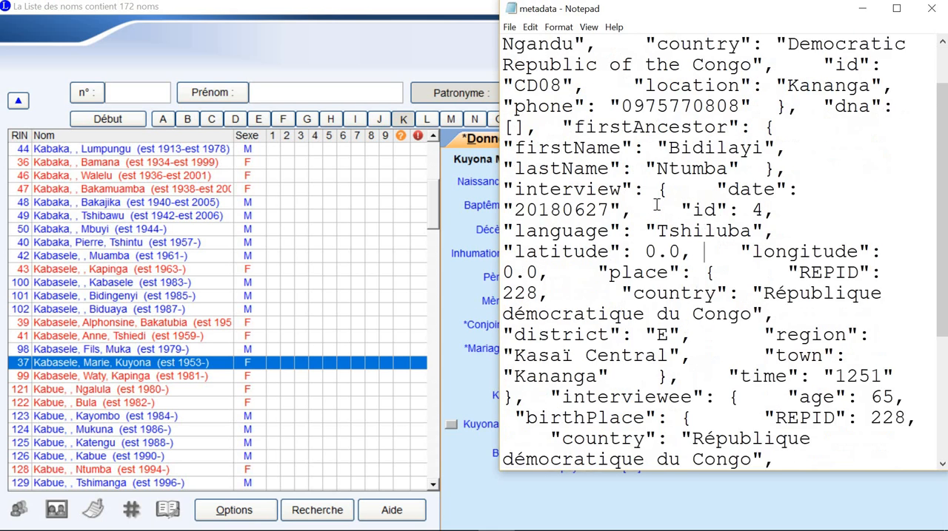
{"action": "scroll", "coordinate": [655, 205], "scroll_direction": "down", "scroll_amount": 2}
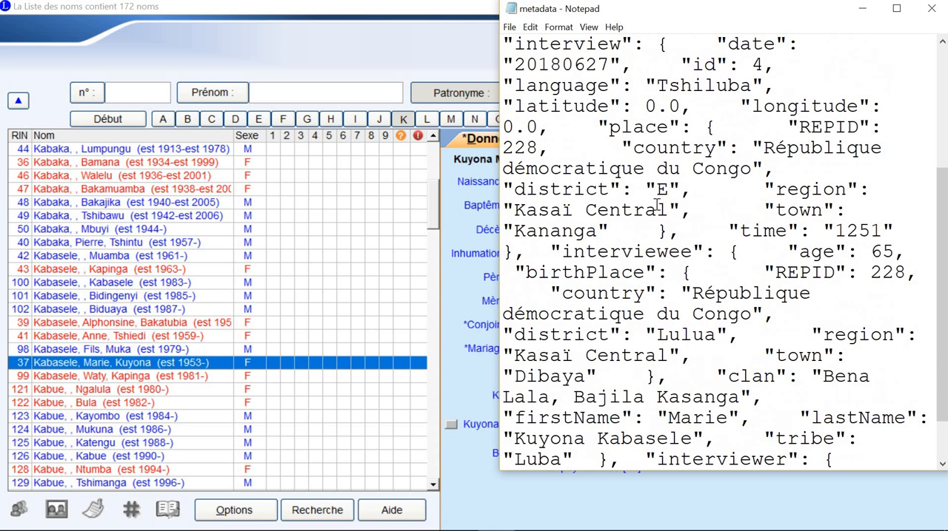
{"action": "double_click", "coordinate": [880, 255]}
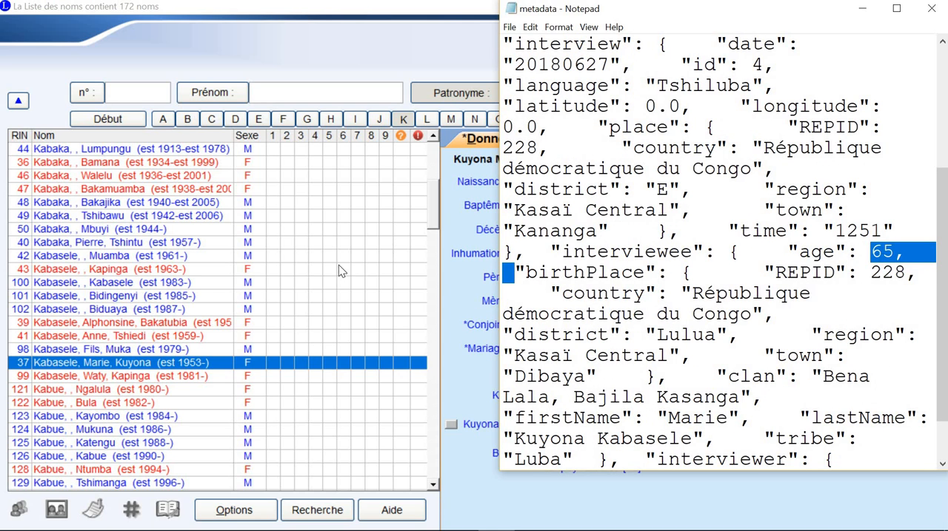
Step: Open the interviewee's individual record, RIN 37, from Legacy's list of names and enlarge it to full screen
{"action": "left_click", "coordinate": [217, 367]}
{"action": "double_click", "coordinate": [217, 363]}
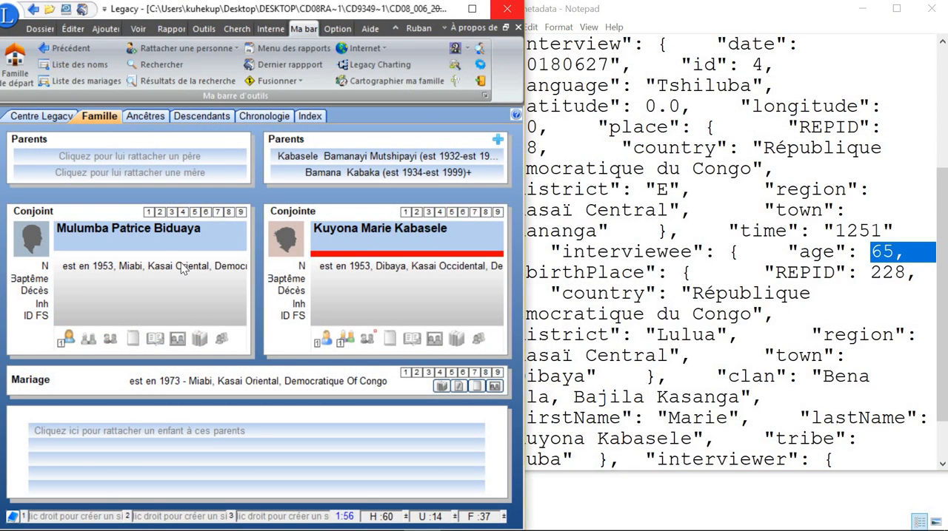
{"action": "left_click", "coordinate": [404, 242]}
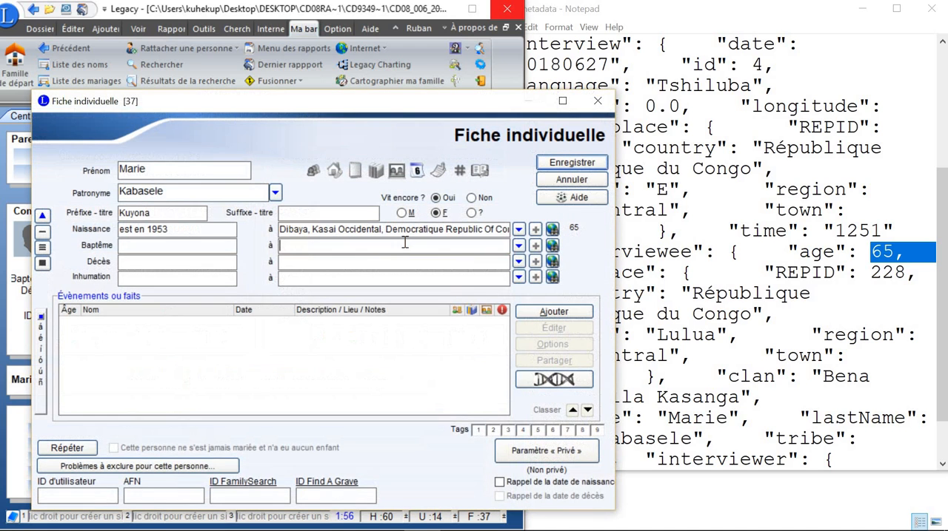
{"action": "left_click", "coordinate": [562, 101]}
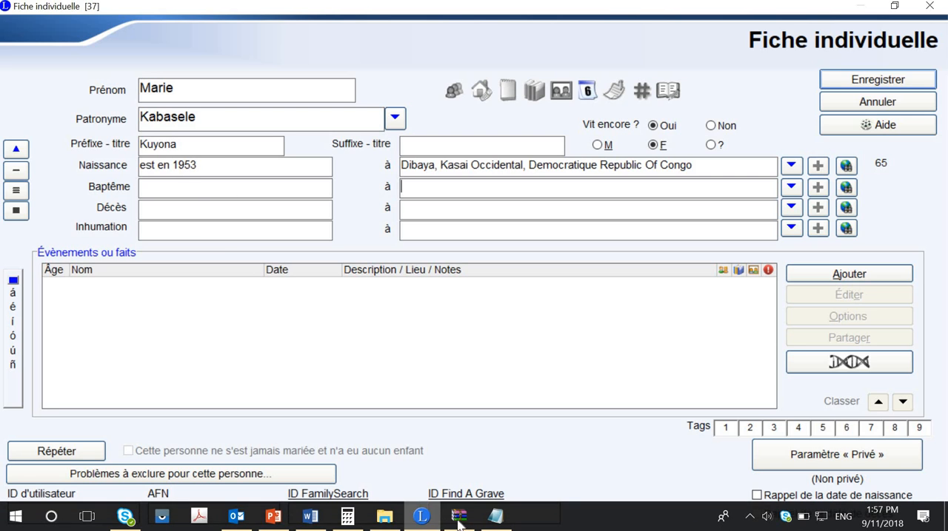
Step: Check the interviewee's age in Calculator by subtracting the birth year in the record from 2018, and close Calculator
{"action": "left_click", "coordinate": [347, 516]}
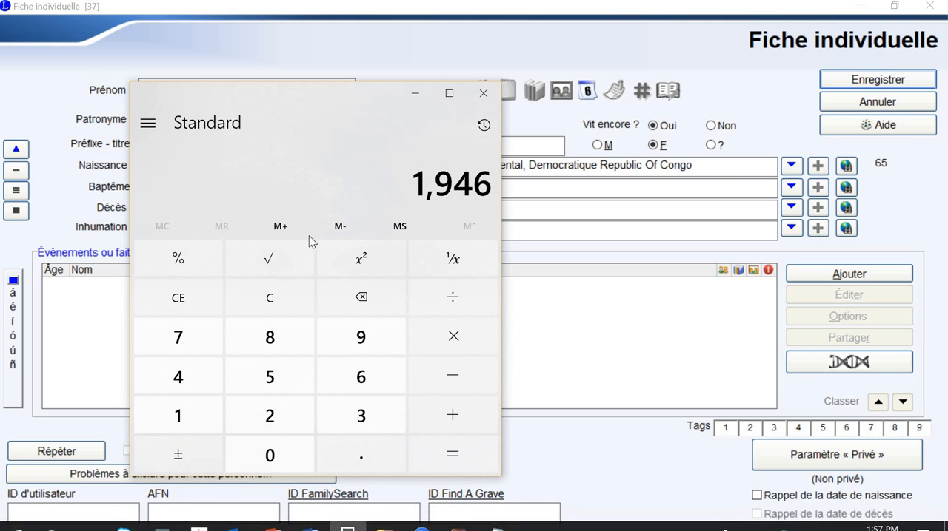
{"action": "left_click", "coordinate": [270, 299]}
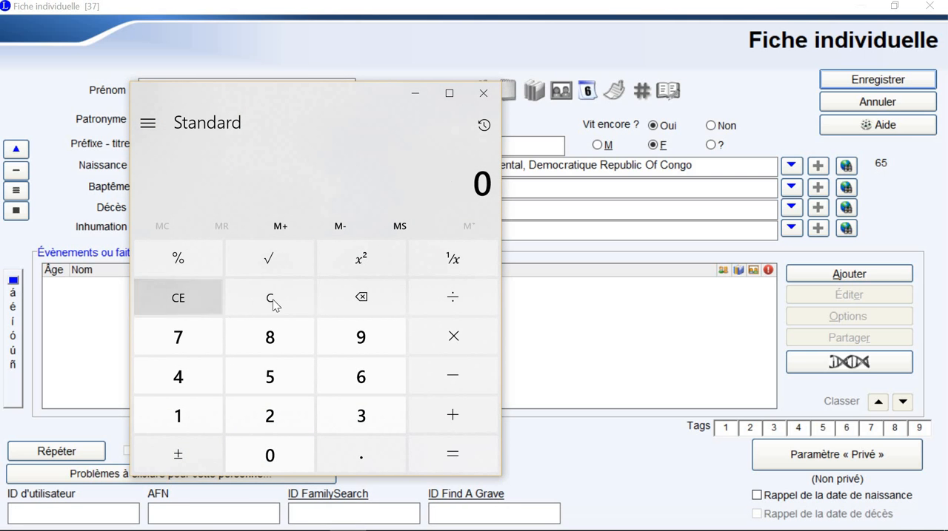
{"action": "left_click", "coordinate": [281, 416]}
{"action": "left_click", "coordinate": [200, 420]}
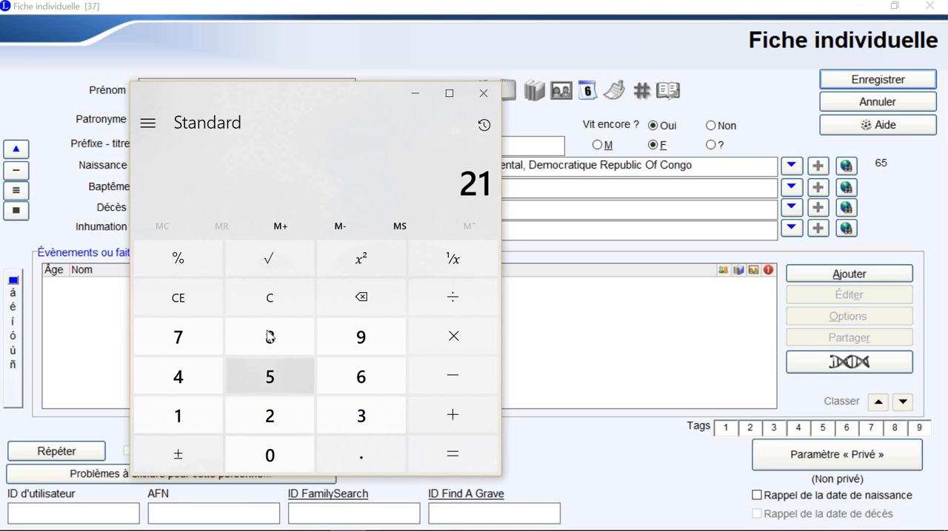
{"action": "left_click", "coordinate": [280, 290]}
{"action": "left_click", "coordinate": [251, 416]}
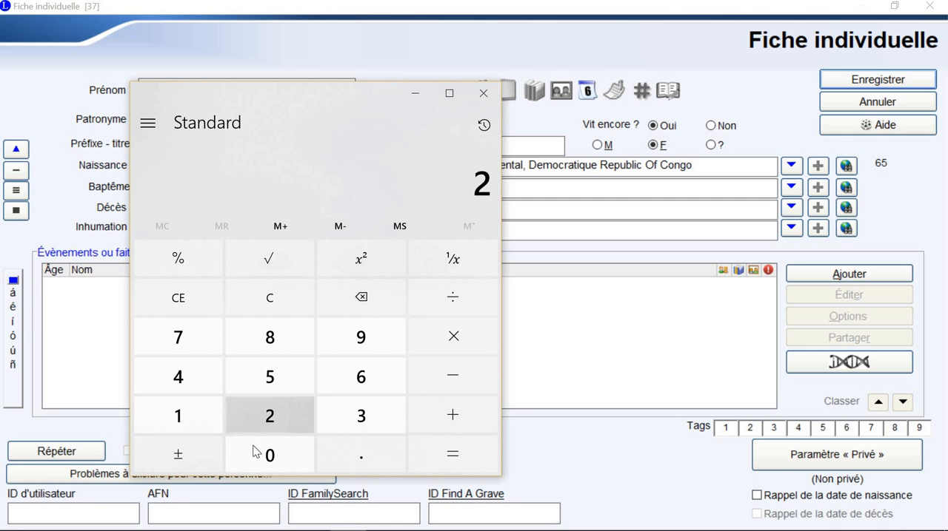
{"action": "left_click", "coordinate": [258, 453]}
{"action": "left_click", "coordinate": [195, 424]}
{"action": "left_click", "coordinate": [259, 345]}
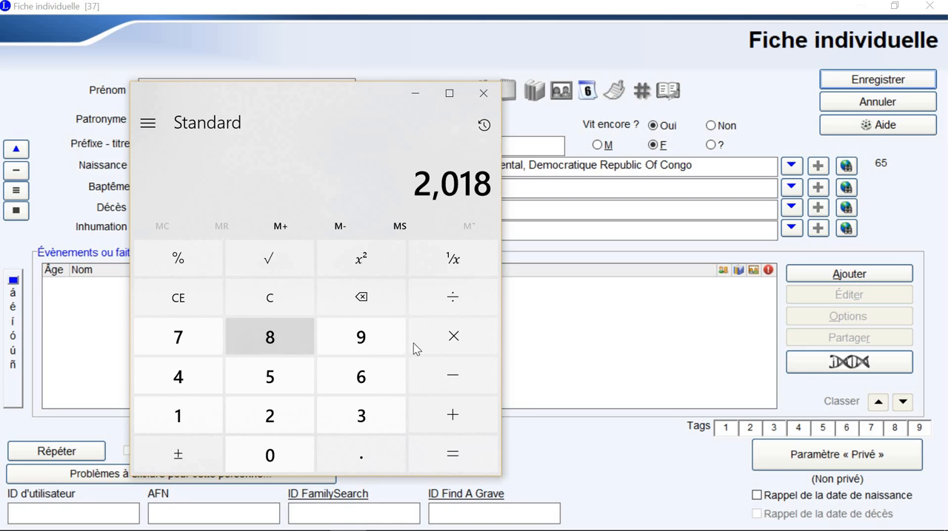
{"action": "left_click", "coordinate": [447, 378]}
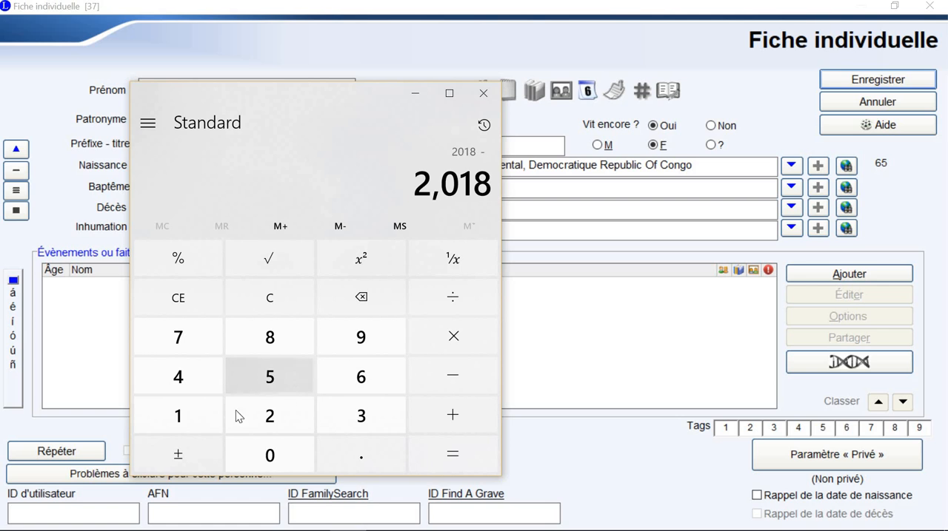
{"action": "left_click", "coordinate": [190, 416]}
{"action": "left_click", "coordinate": [399, 335]}
{"action": "type", "text": "53"}
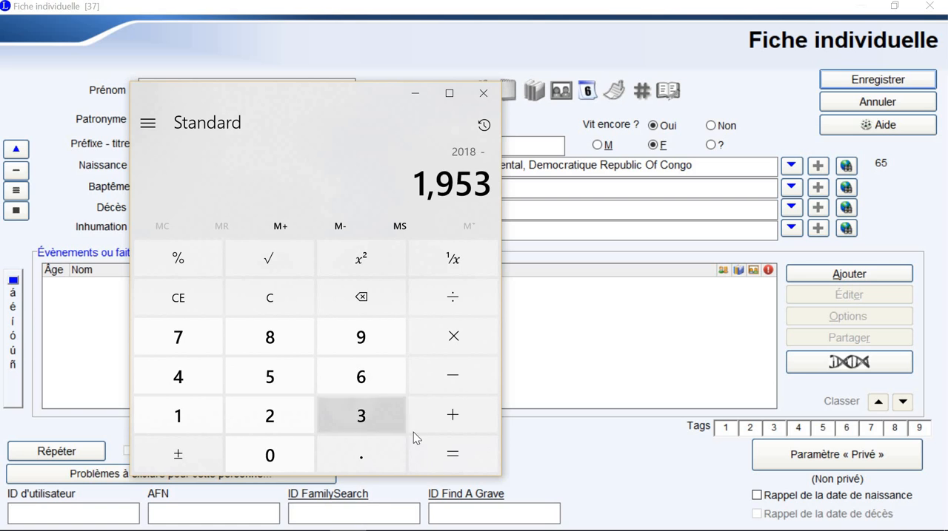
{"action": "left_click", "coordinate": [446, 450]}
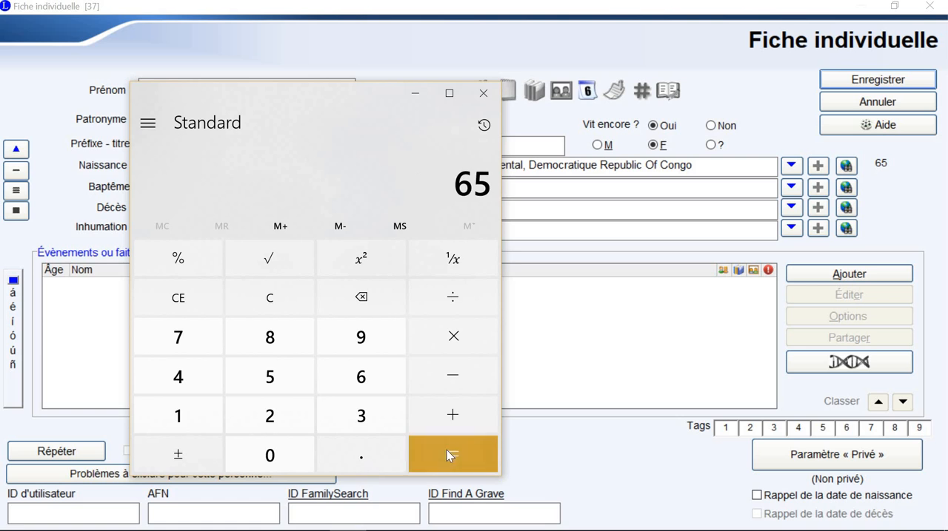
{"action": "left_click", "coordinate": [484, 94]}
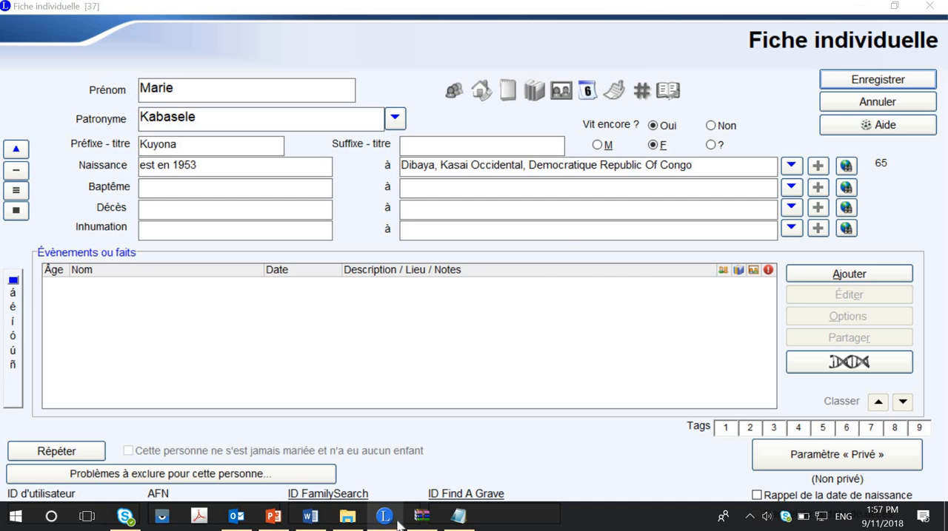
Step: Compare the interviewee's name with the metadata file and cut the name out of the record's Préfixe - titre field
{"action": "left_click", "coordinate": [459, 517]}
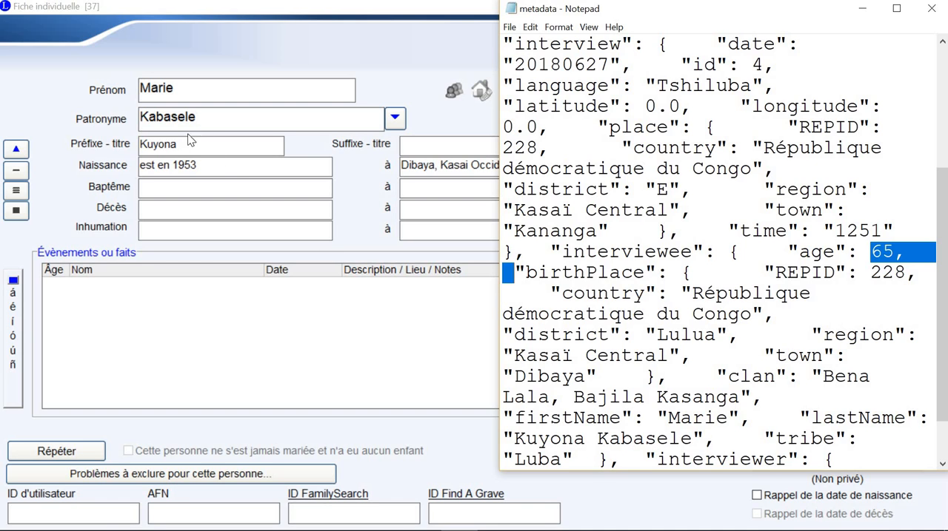
{"action": "double_click", "coordinate": [159, 146]}
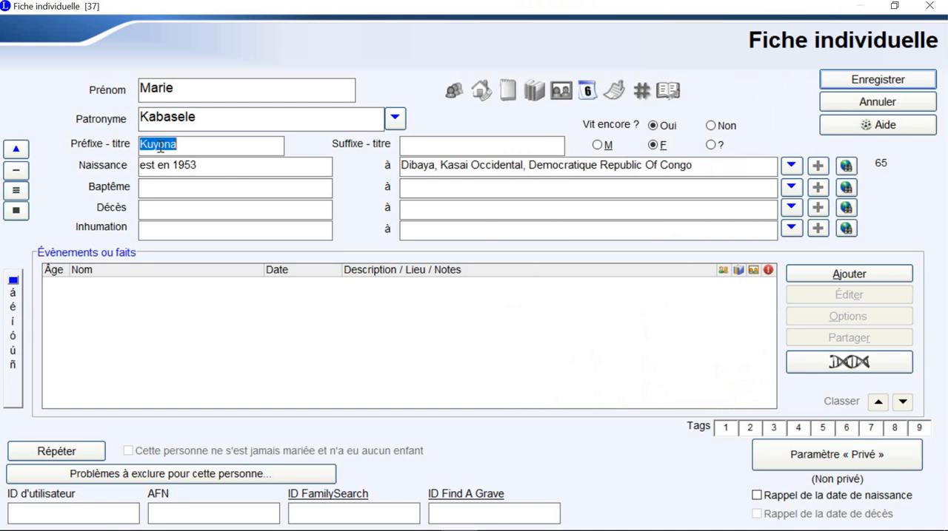
{"action": "key", "text": "ctrl+x"}
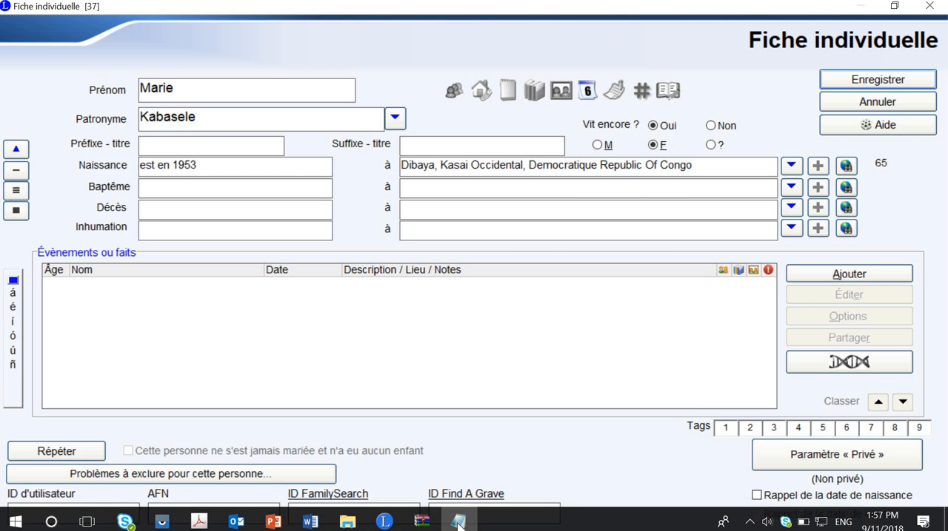
Step: Replace the Patronyme with the interviewee's full lastName copied from the metadata file, recheck it against the file, and save the individual record
{"action": "left_click", "coordinate": [459, 517]}
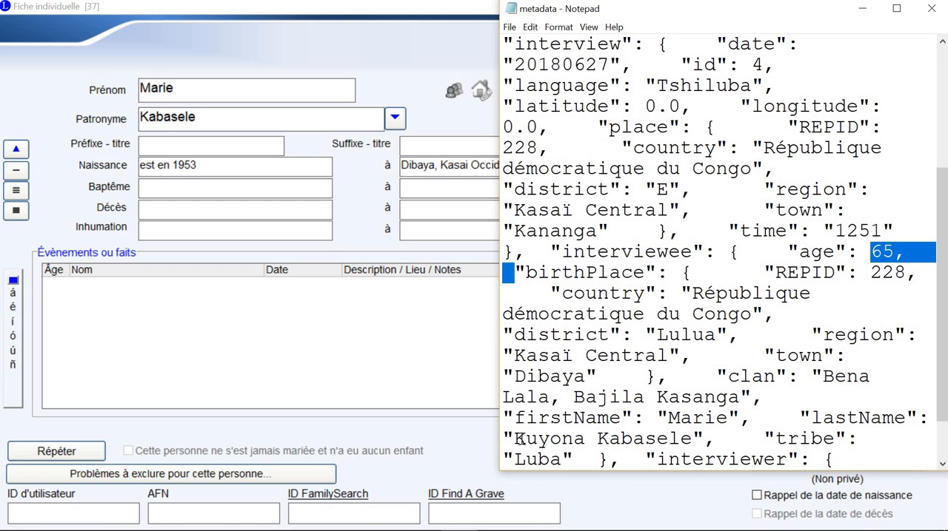
{"action": "left_click_drag", "start_coordinate": [516, 438], "coordinate": [692, 439]}
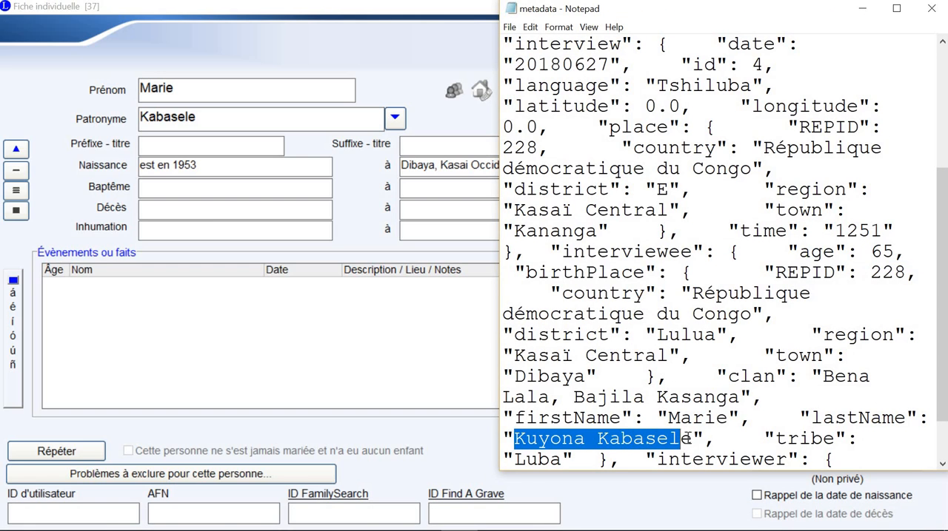
{"action": "right_click", "coordinate": [655, 438]}
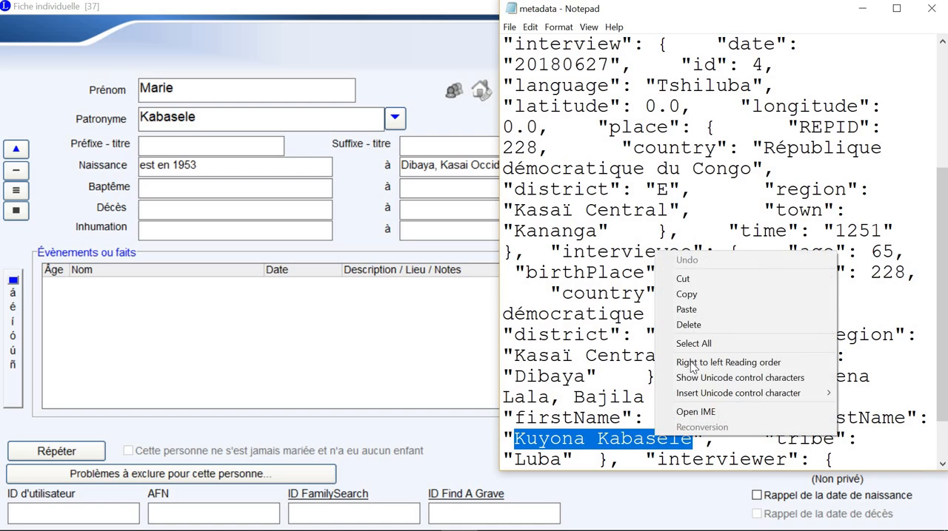
{"action": "left_click", "coordinate": [703, 295]}
{"action": "left_click", "coordinate": [267, 121]}
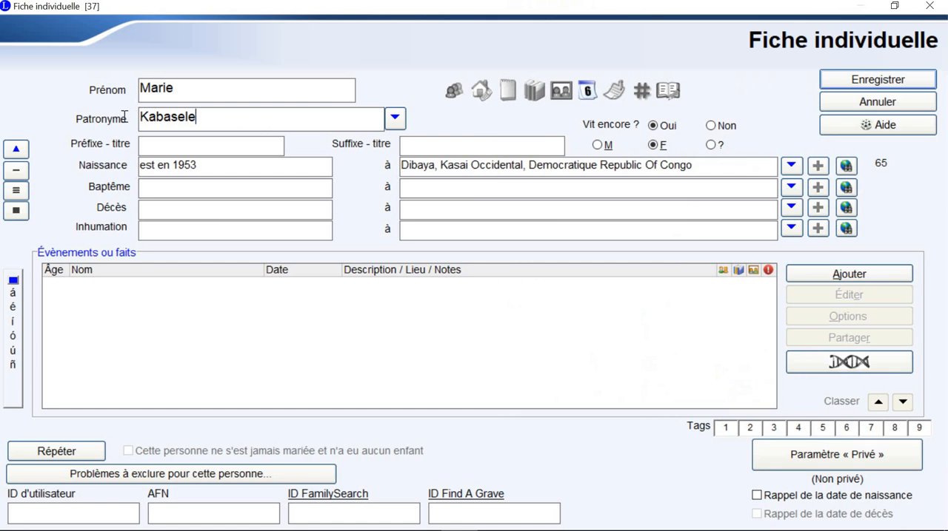
{"action": "left_click_drag", "start_coordinate": [268, 121], "coordinate": [126, 122]}
{"action": "key", "text": "ctrl+v"}
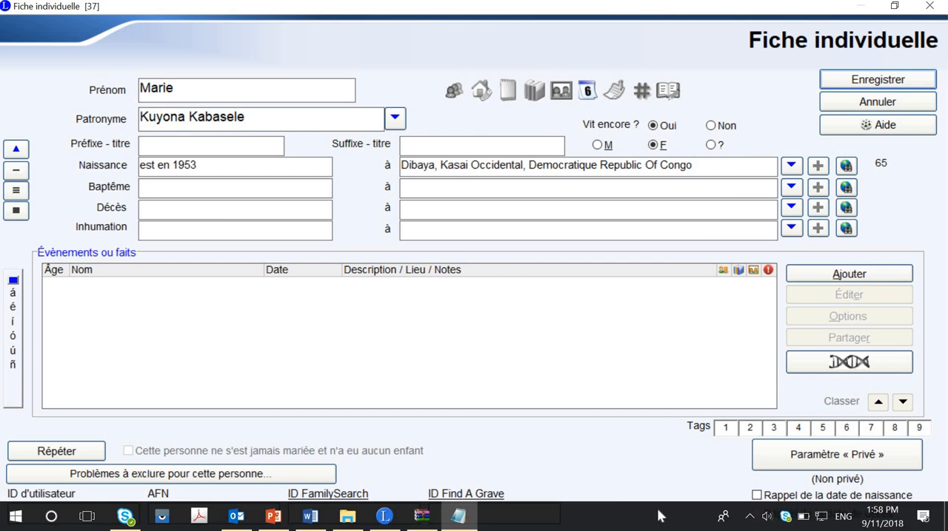
{"action": "left_click", "coordinate": [460, 525]}
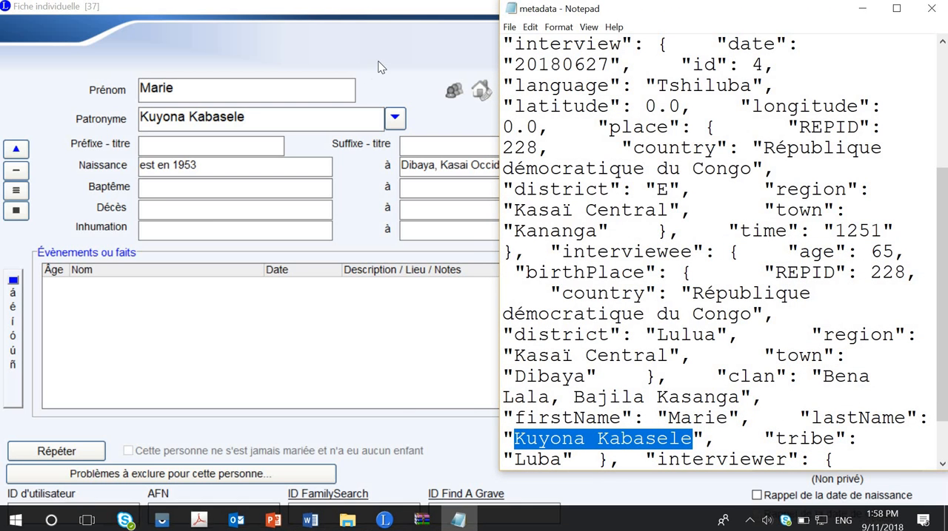
{"action": "left_click", "coordinate": [442, 63]}
{"action": "left_click", "coordinate": [888, 80]}
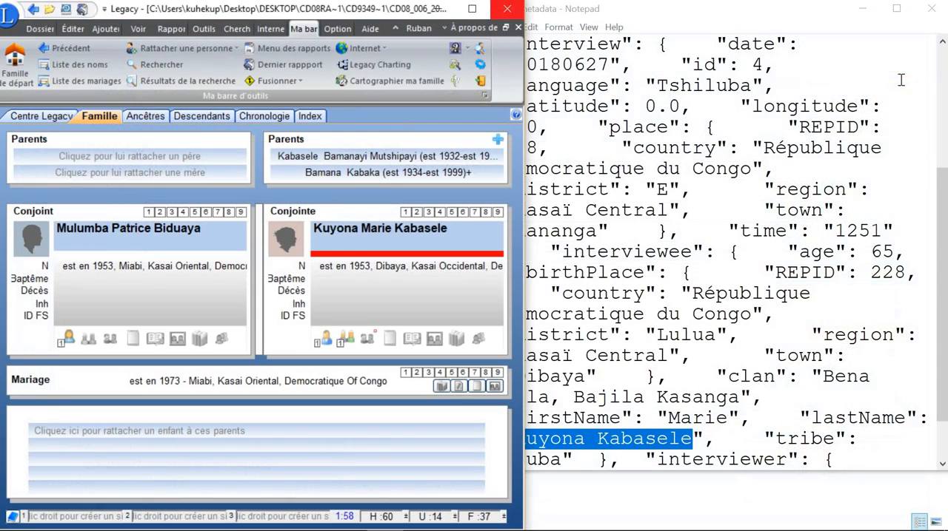
Step: Close Legacy, the metadata file and the CD08_006_20180627_1251.zip archive window
{"action": "left_click", "coordinate": [509, 9]}
{"action": "left_click", "coordinate": [930, 8]}
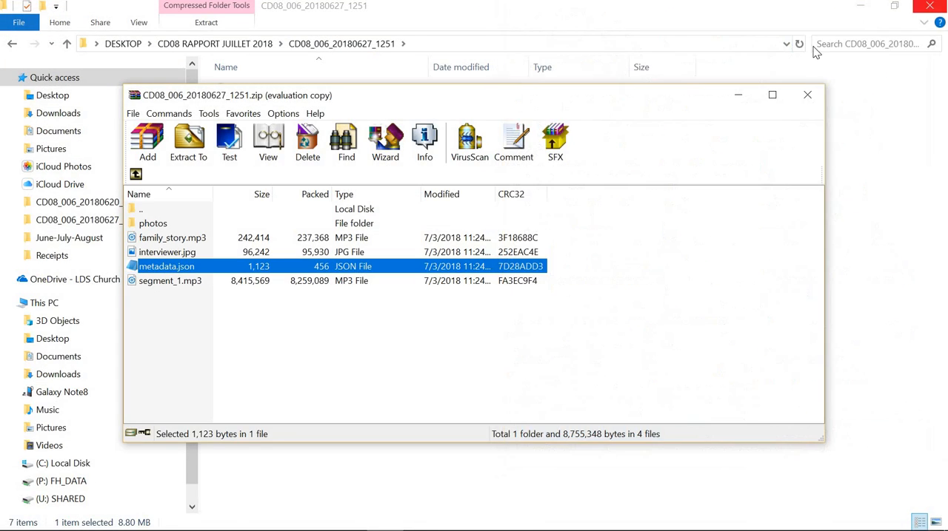
{"action": "left_click", "coordinate": [807, 98]}
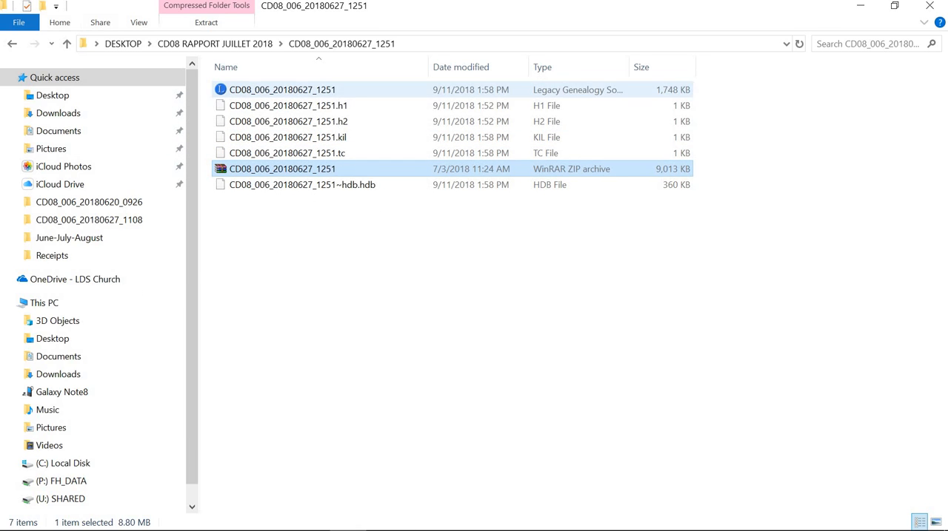
Step: Open the Legacy file in the CD08_022_20160101_1305 folder of CD08 RAPPORT JUILLET 2018 and set its window aside
{"action": "left_click", "coordinate": [66, 45]}
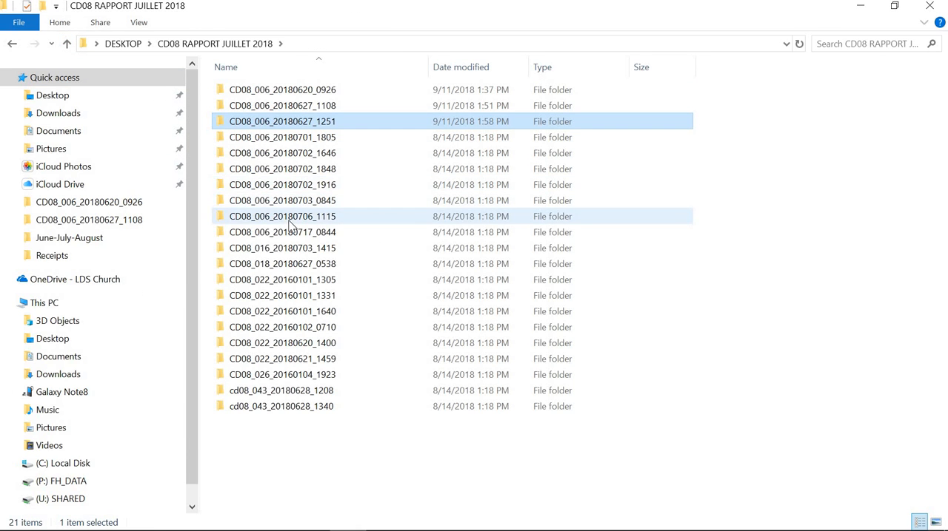
{"action": "double_click", "coordinate": [260, 287]}
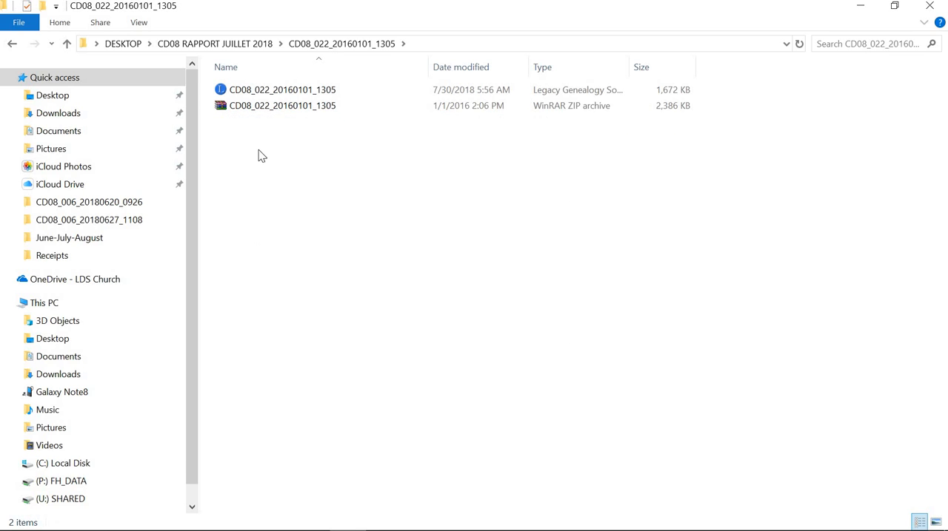
{"action": "double_click", "coordinate": [287, 91]}
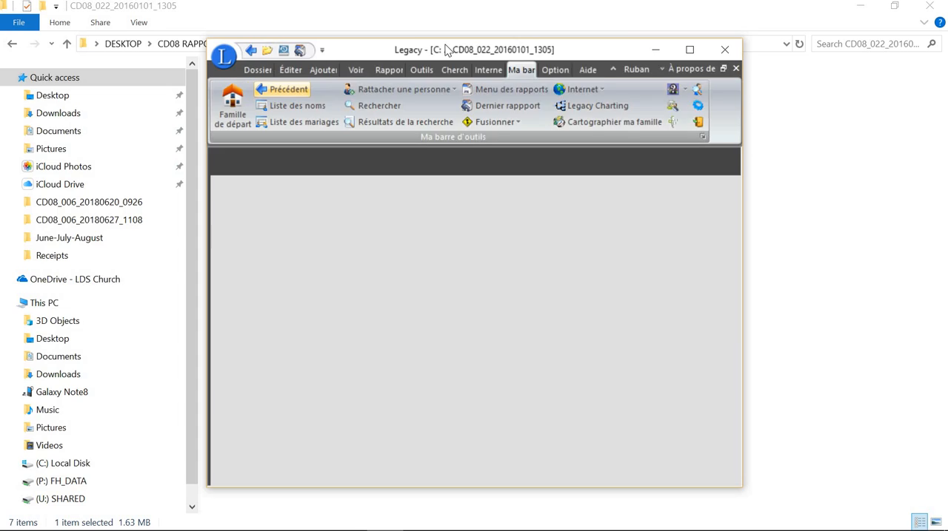
{"action": "left_click_drag", "start_coordinate": [607, 51], "coordinate": [399, 57]}
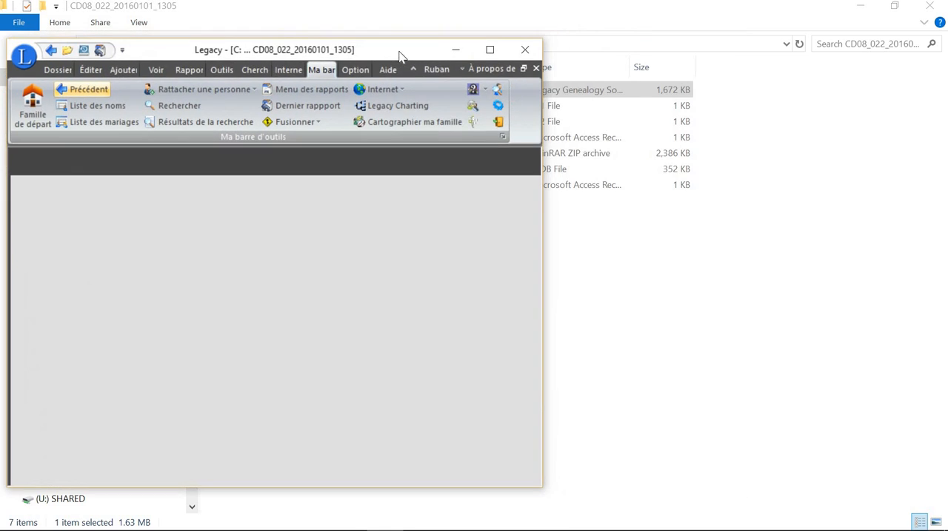
{"action": "left_click", "coordinate": [687, 298]}
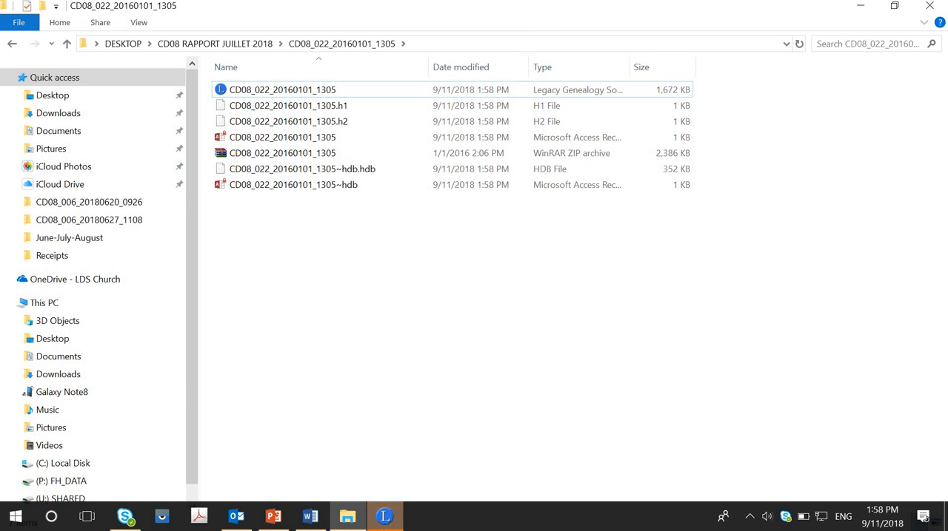
{"action": "left_click", "coordinate": [386, 516]}
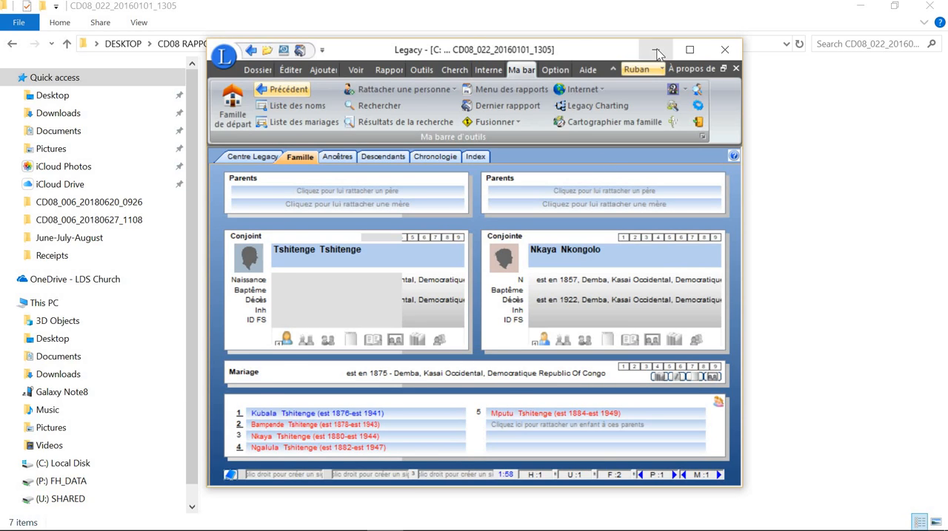
{"action": "left_click", "coordinate": [656, 49]}
Step: Open metadata.json from the CD08_022_20160101_1305.zip archive, dismissing the license reminder, and arrange the file and archive windows apart
{"action": "double_click", "coordinate": [276, 154]}
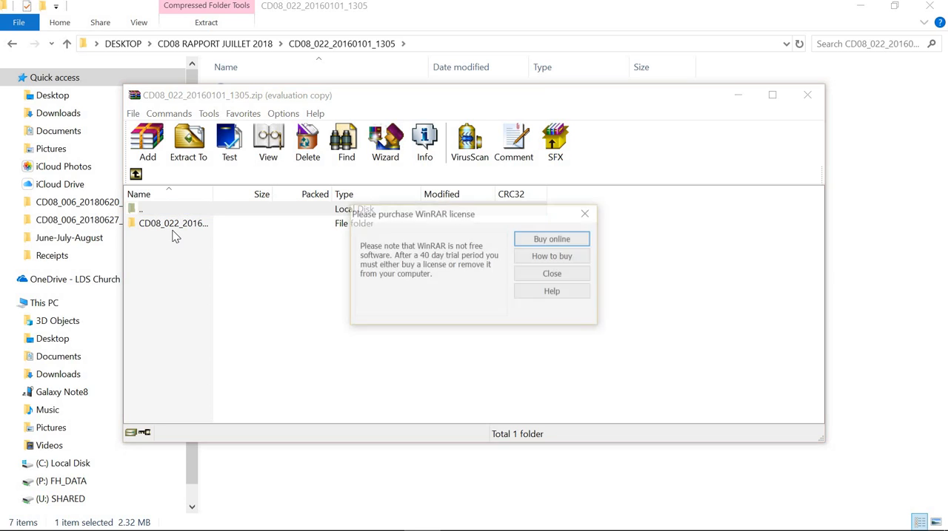
{"action": "left_click", "coordinate": [526, 276]}
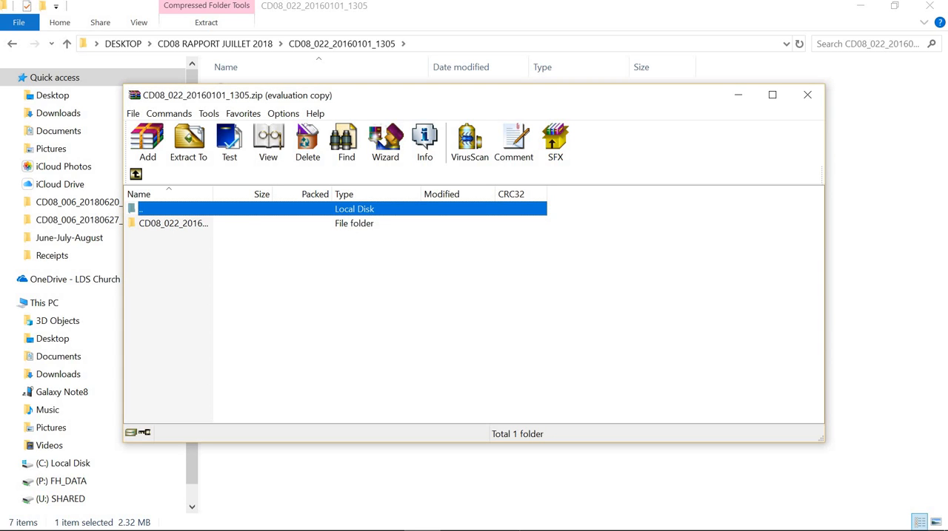
{"action": "double_click", "coordinate": [194, 225]}
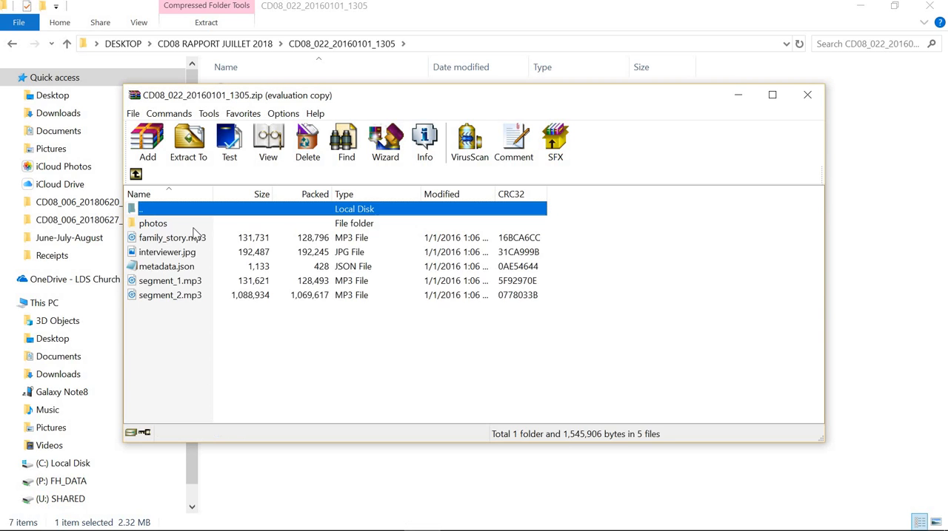
{"action": "double_click", "coordinate": [181, 268]}
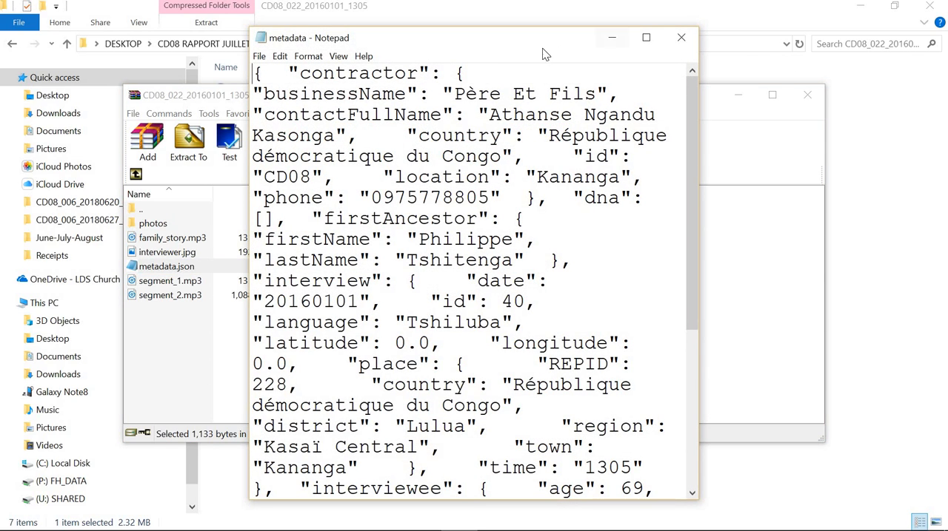
{"action": "left_click_drag", "start_coordinate": [558, 43], "coordinate": [797, 35]}
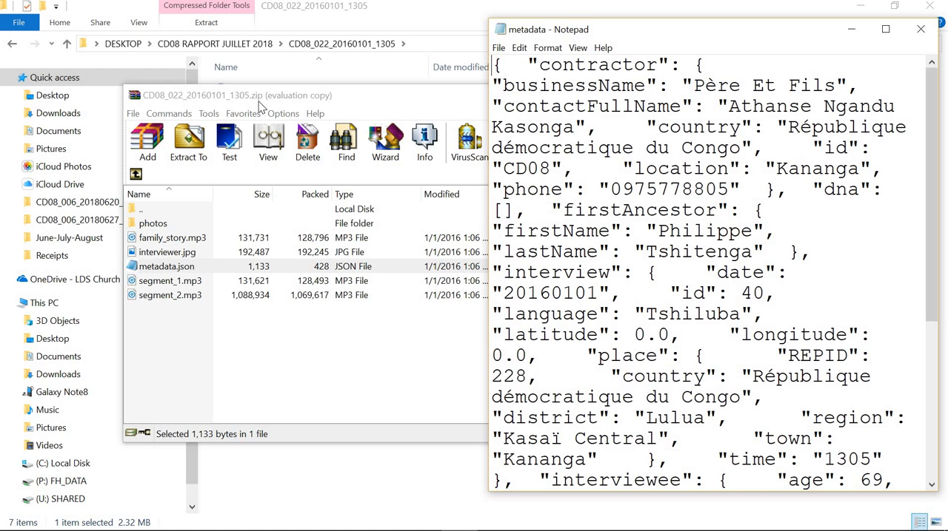
{"action": "left_click_drag", "start_coordinate": [222, 96], "coordinate": [176, 92]}
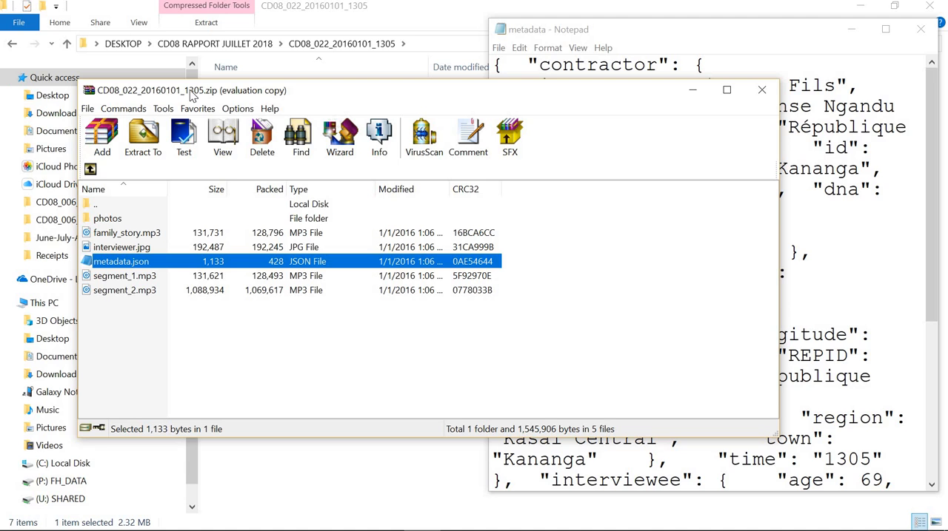
Step: Check the rejection reason for CD08_022_20160101_1305 in the CD08 Report Update email, and minimize the message
{"action": "mouse_move", "coordinate": [288, 515]}
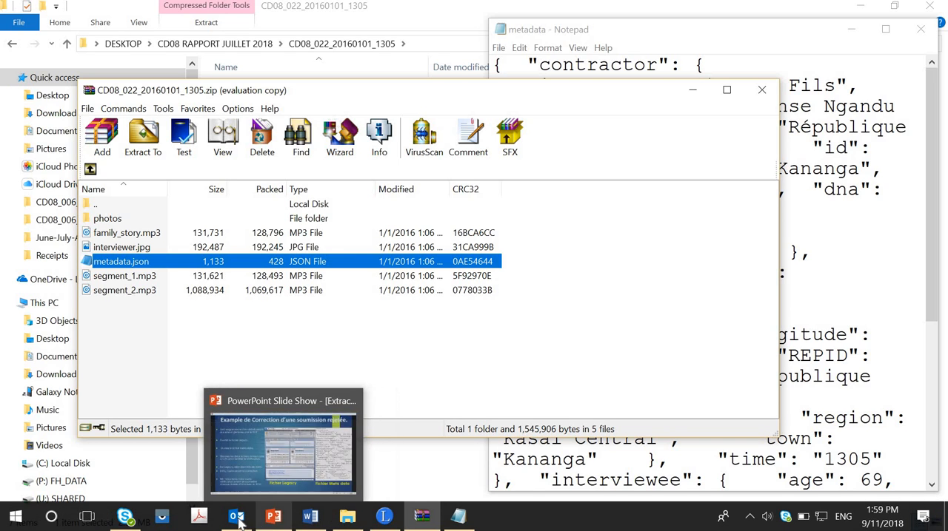
{"action": "mouse_move", "coordinate": [236, 516]}
{"action": "left_click", "coordinate": [243, 403]}
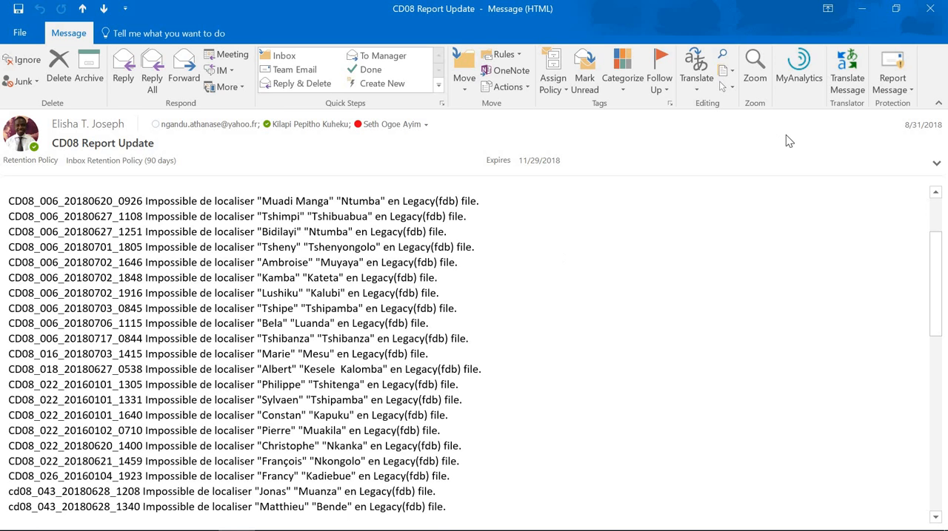
{"action": "left_click", "coordinate": [861, 8]}
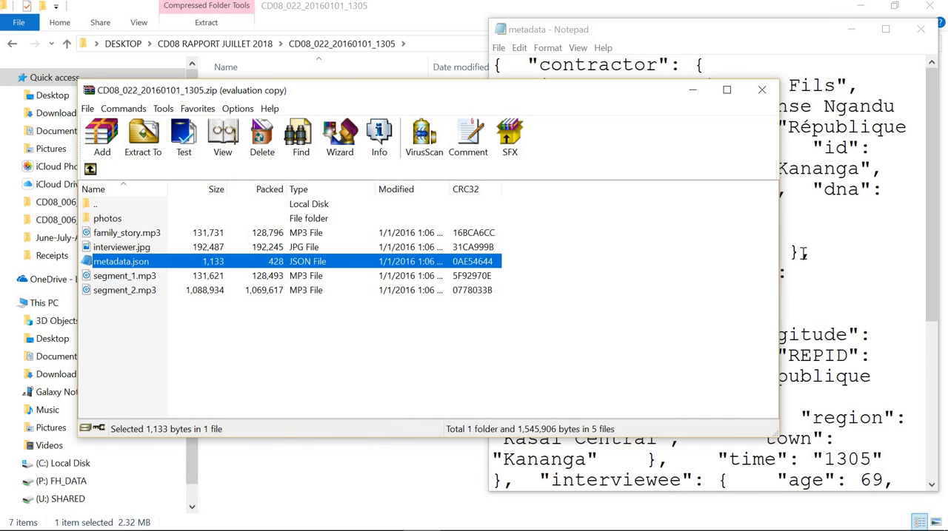
Step: Check the firstAncestor's firstName and lastName in the metadata file
{"action": "left_click", "coordinate": [844, 275]}
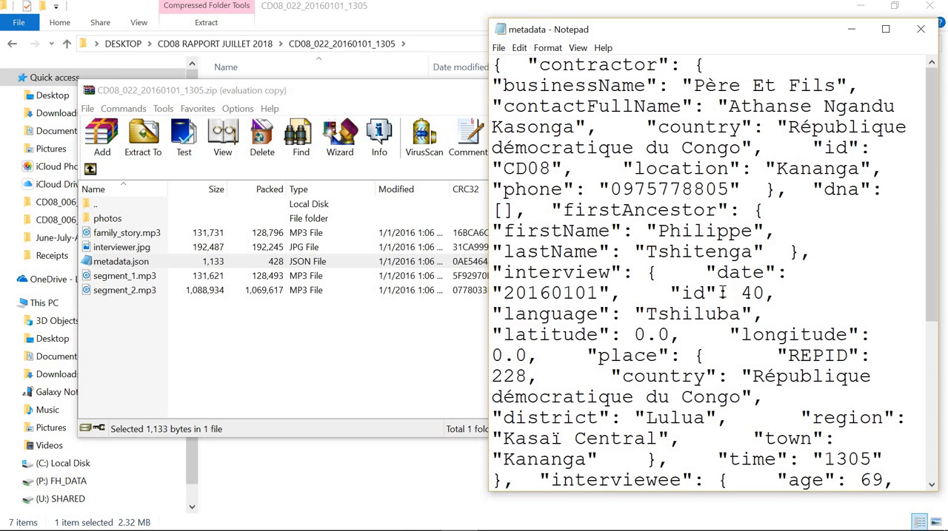
{"action": "left_click_drag", "start_coordinate": [659, 232], "coordinate": [755, 233]}
{"action": "left_click", "coordinate": [575, 253]}
{"action": "left_click_drag", "start_coordinate": [658, 253], "coordinate": [739, 252]}
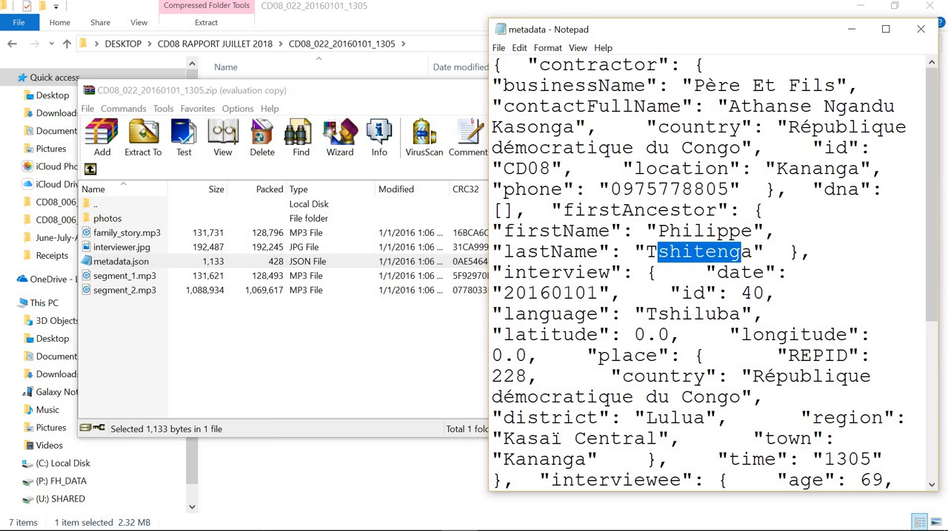
Step: Switch to Legacy, open the husband's individual record in the family view, and clear its Préfixe - titre field
{"action": "mouse_move", "coordinate": [281, 525]}
{"action": "left_click", "coordinate": [383, 516]}
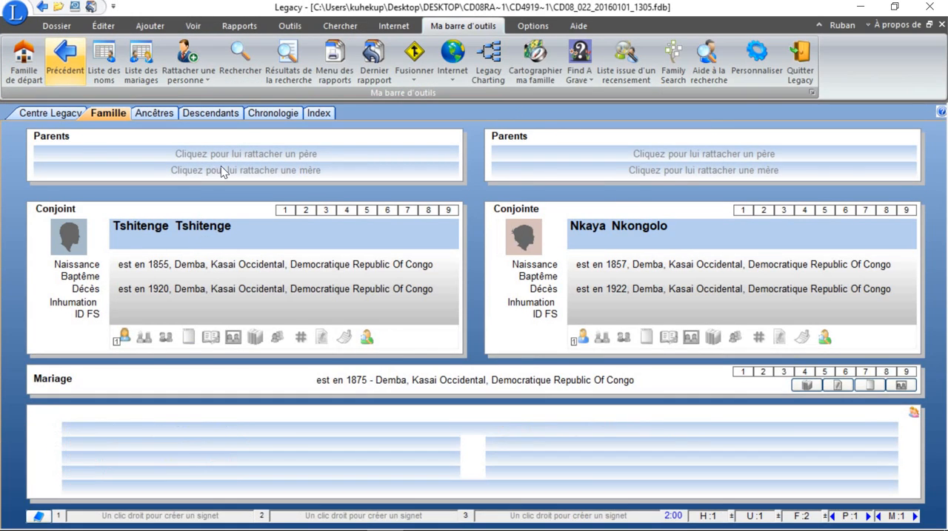
{"action": "double_click", "coordinate": [163, 239]}
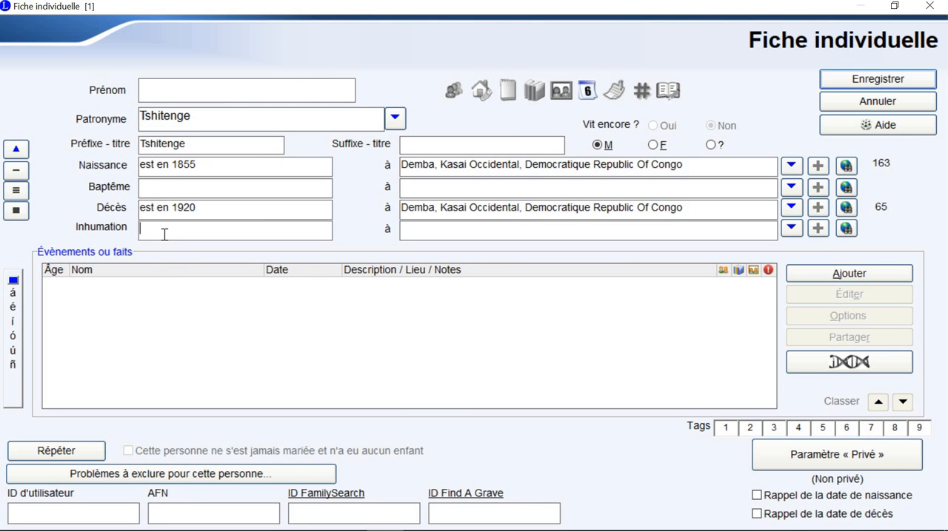
{"action": "left_click", "coordinate": [165, 235]}
{"action": "double_click", "coordinate": [142, 144]}
{"action": "key", "text": "Delete"}
Step: Copy the ancestor's firstName from the metadata file into the record's empty Prénom field and save the record
{"action": "left_click", "coordinate": [893, 6]}
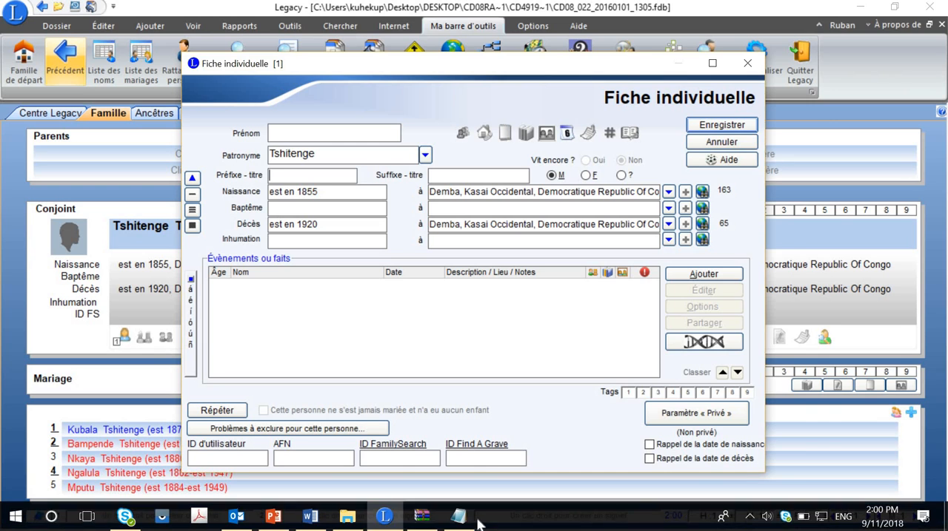
{"action": "left_click", "coordinate": [458, 519]}
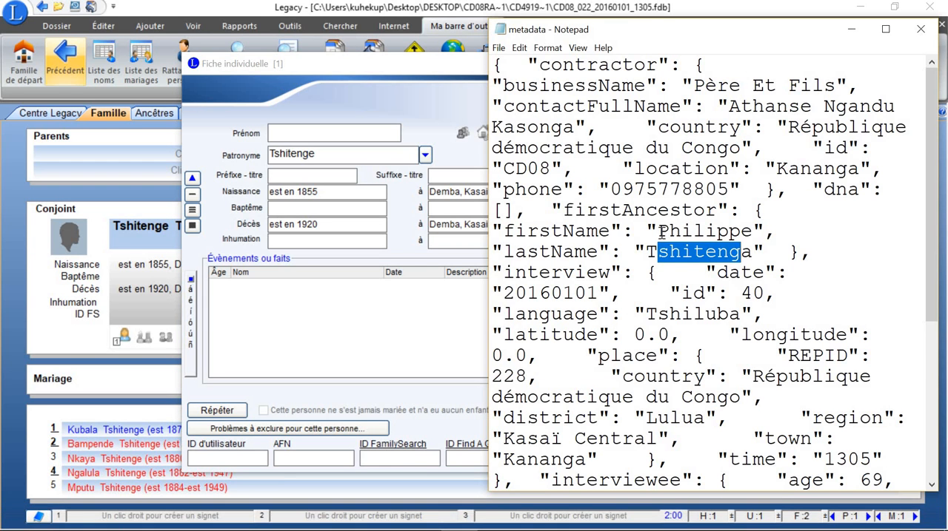
{"action": "left_click_drag", "start_coordinate": [658, 231], "coordinate": [752, 231]}
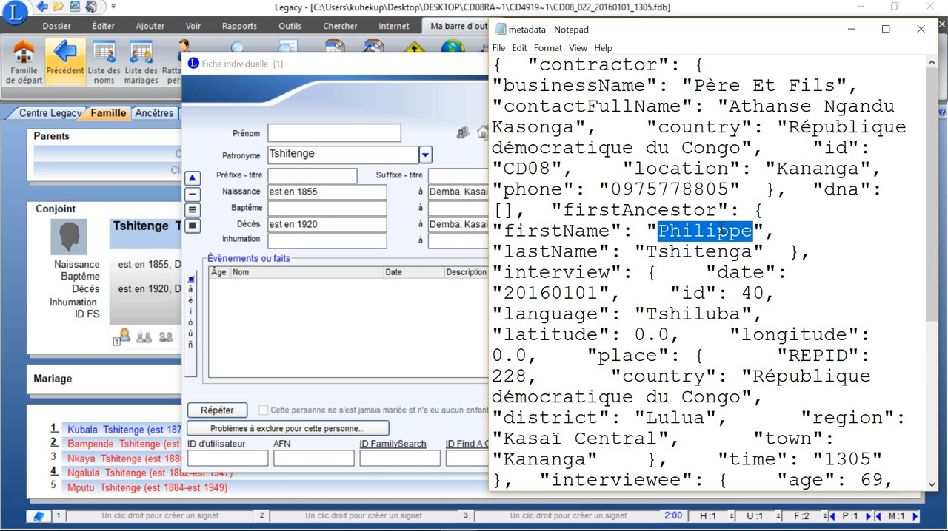
{"action": "right_click", "coordinate": [719, 231]}
{"action": "left_click", "coordinate": [768, 274]}
{"action": "left_click", "coordinate": [312, 133]}
{"action": "key", "text": "ctrl+v"}
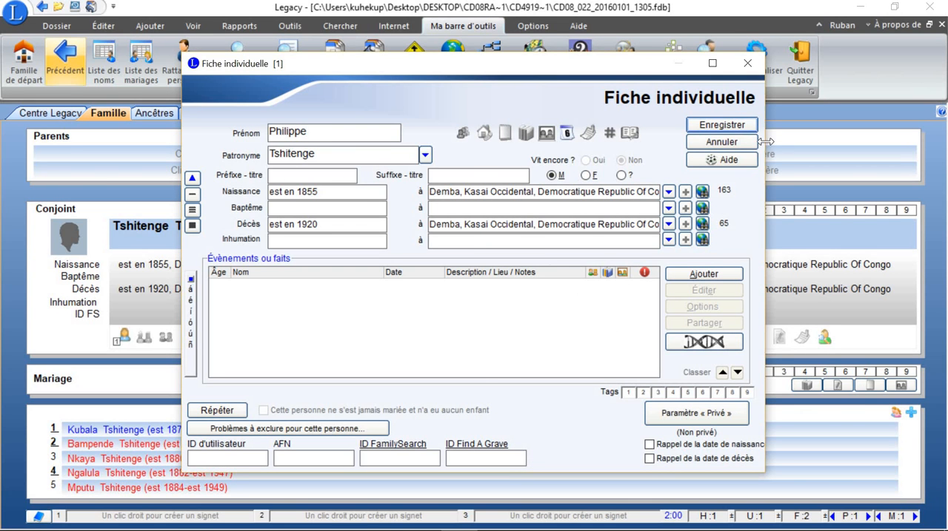
{"action": "left_click", "coordinate": [721, 125]}
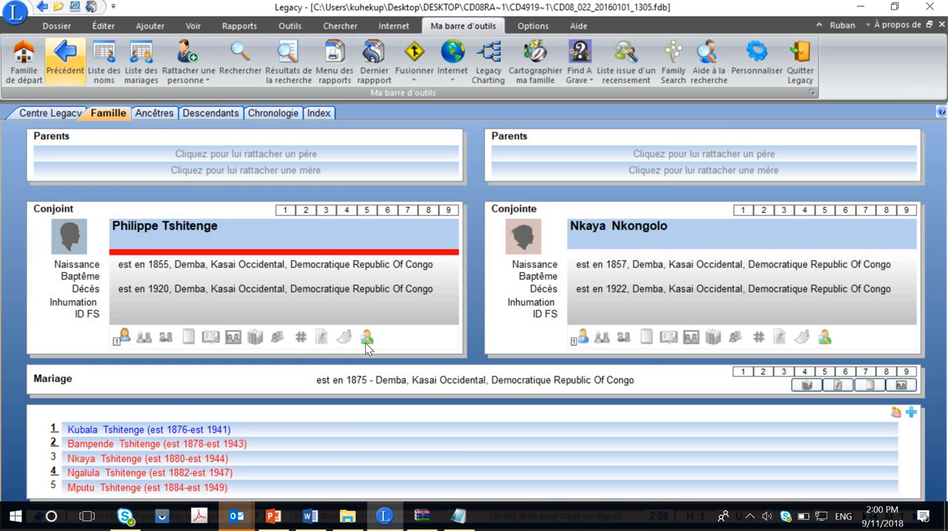
Step: Close the pending Outlook reminder and read the interviewee's age, birthplace and name in the metadata file
{"action": "mouse_move", "coordinate": [244, 518]}
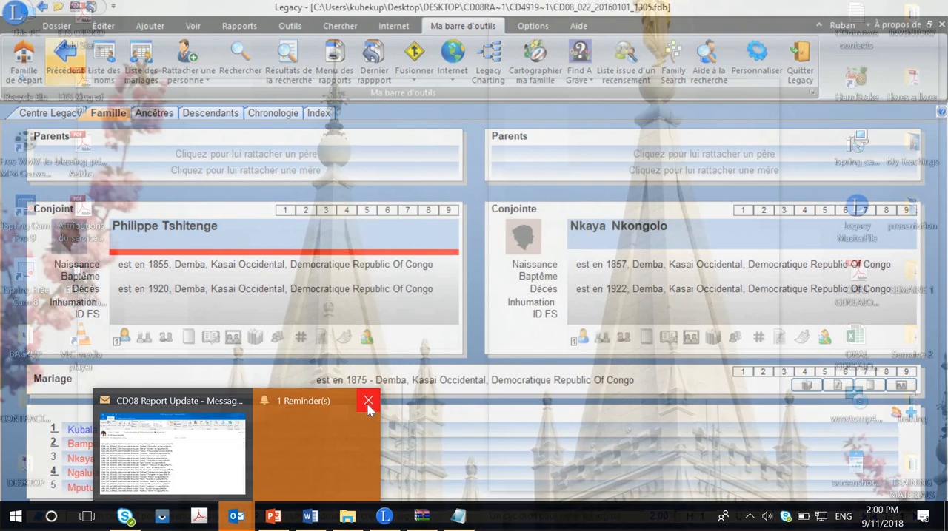
{"action": "left_click", "coordinate": [368, 403]}
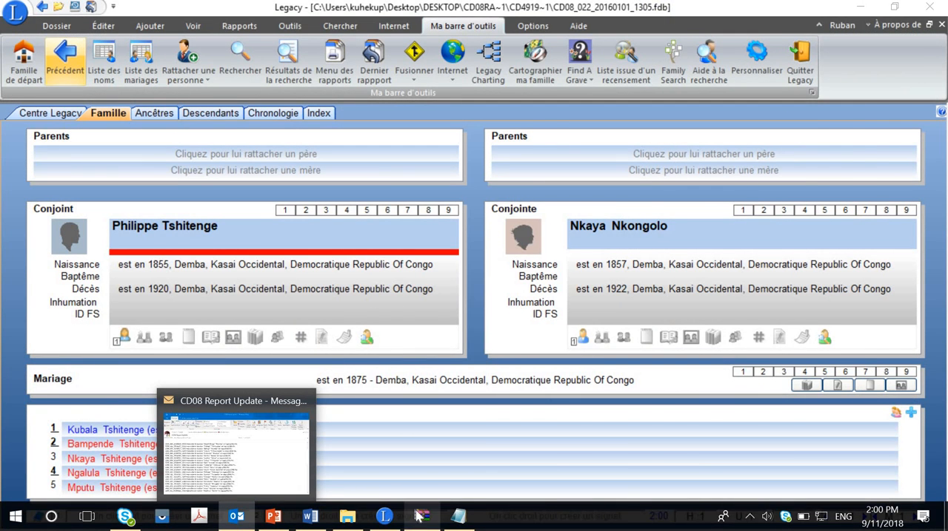
{"action": "left_click", "coordinate": [459, 516]}
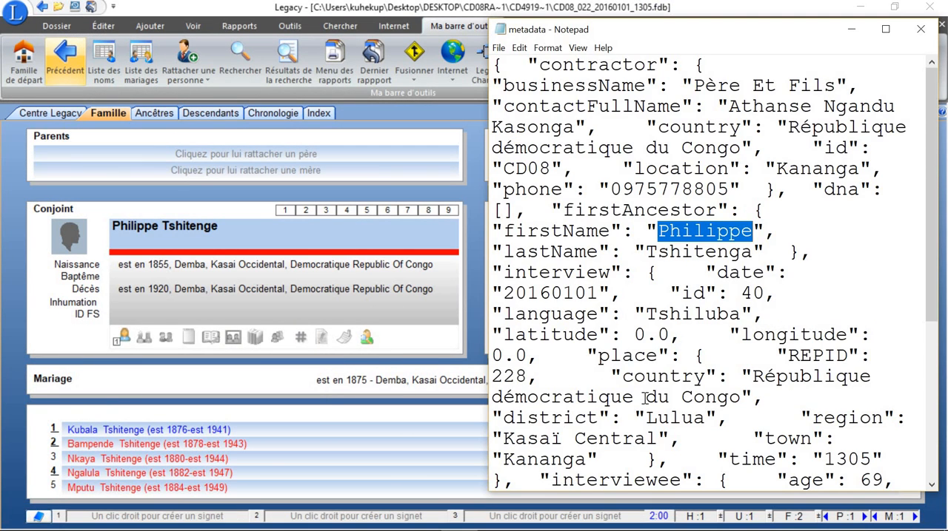
{"action": "scroll", "coordinate": [643, 397], "scroll_direction": "down", "scroll_amount": 4}
{"action": "scroll", "coordinate": [644, 399], "scroll_direction": "down", "scroll_amount": 1}
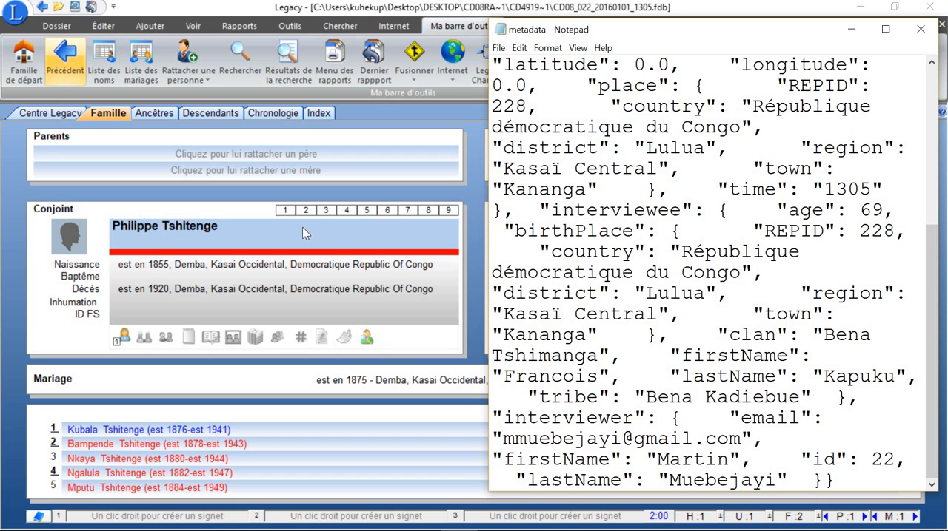
Step: Search Legacy's Liste des noms by Patronyme for the interviewee's lastName and look through the matching entries
{"action": "left_click", "coordinate": [113, 70]}
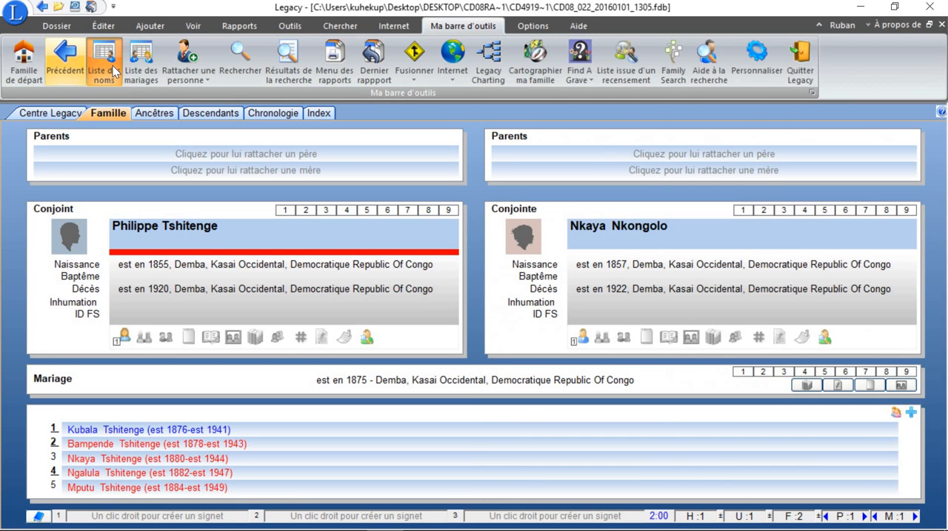
{"action": "left_click", "coordinate": [113, 71]}
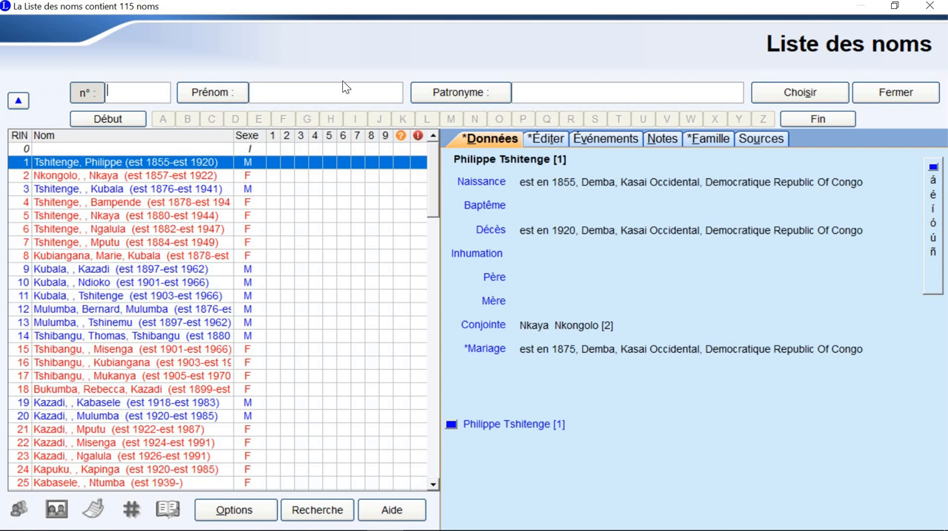
{"action": "left_click", "coordinate": [556, 99]}
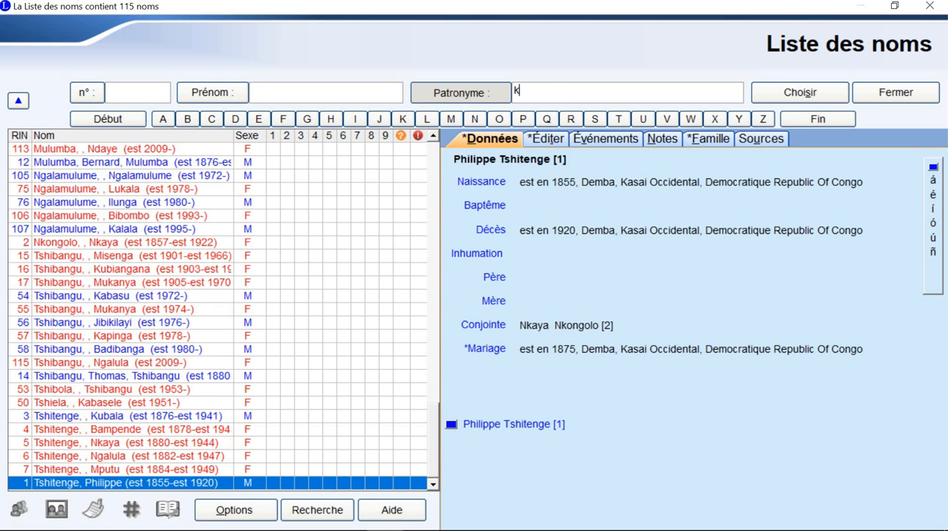
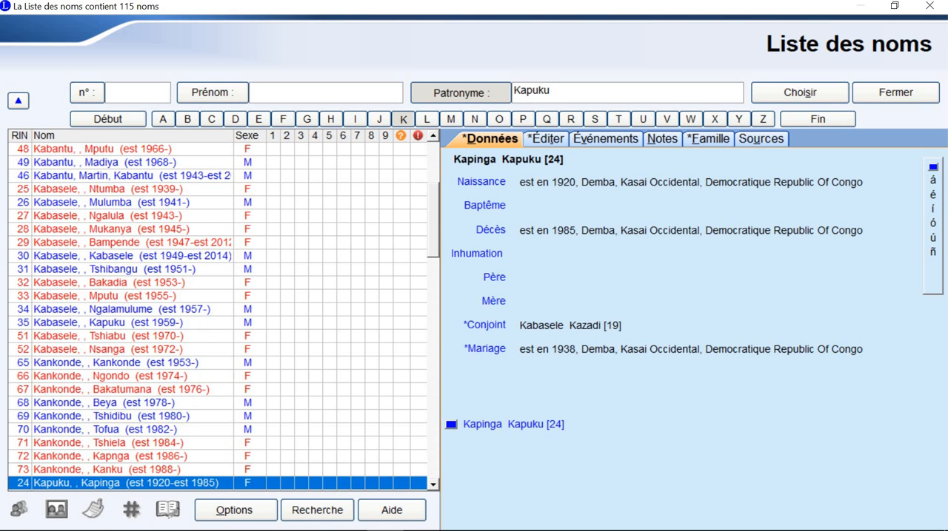
{"action": "scroll", "coordinate": [155, 407], "scroll_direction": "down", "scroll_amount": 1}
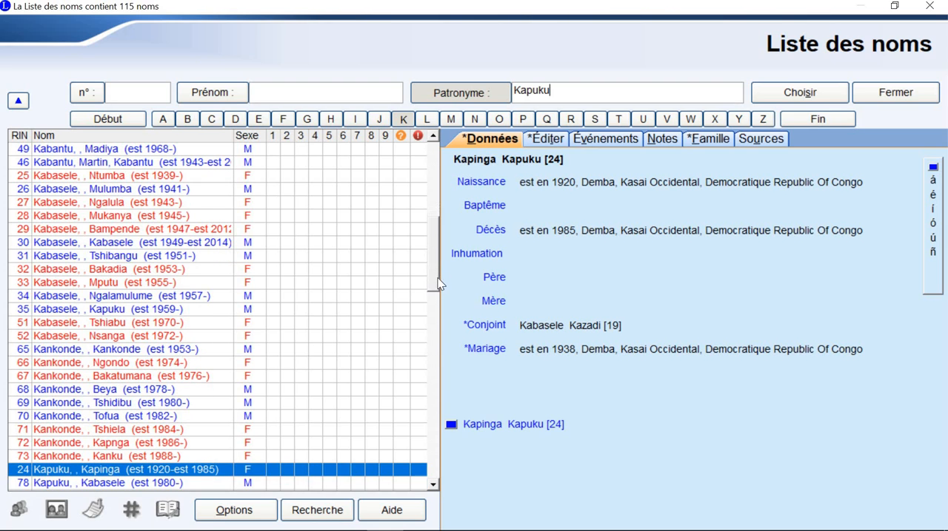
{"action": "scroll", "coordinate": [439, 283], "scroll_direction": "down", "scroll_amount": 4}
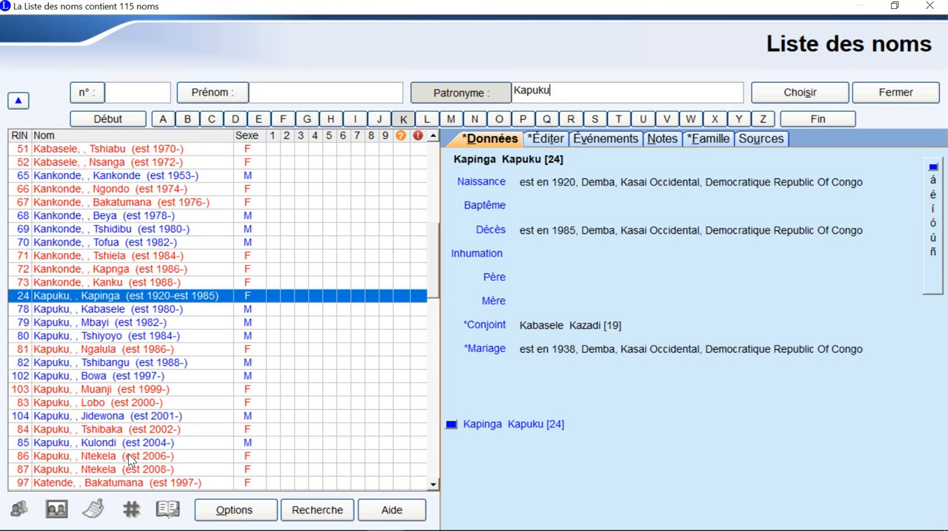
{"action": "left_click_drag", "start_coordinate": [434, 276], "coordinate": [442, 322]}
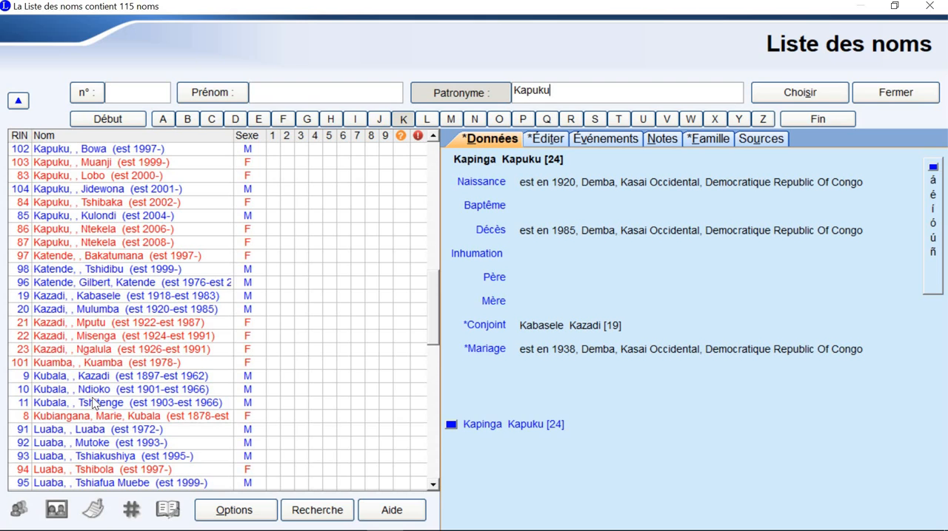
Step: Examine the birth year, parents and spouse of each entry bearing the interviewee's surname, working from the 2008 birth back past the earliest one
{"action": "left_click", "coordinate": [54, 244]}
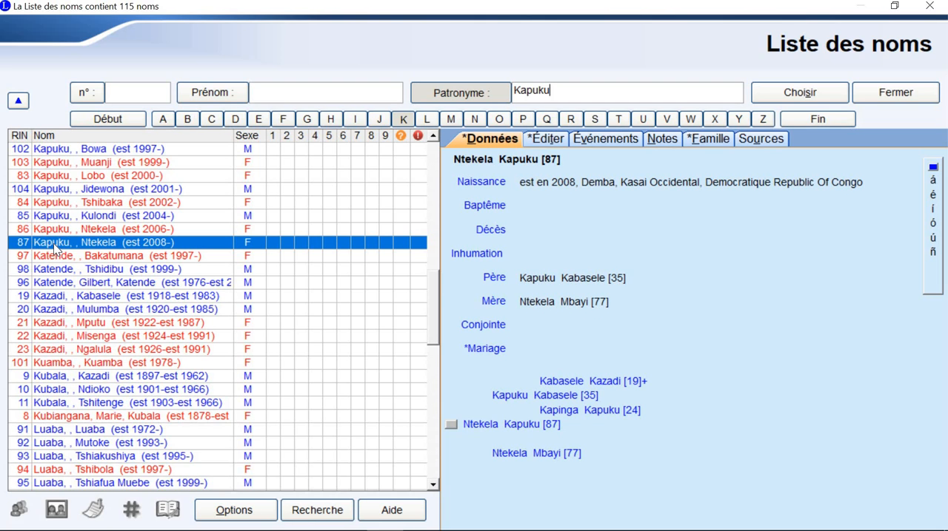
{"action": "key", "text": "Up"}
{"action": "key", "text": "Down"}
{"action": "key", "text": "Up"}
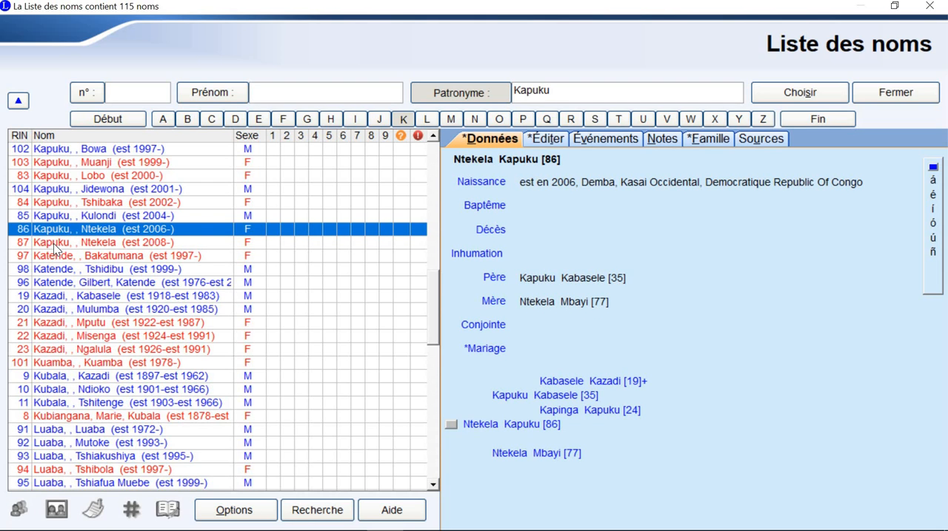
{"action": "key", "text": "Up"}
{"action": "key", "text": "Up"}
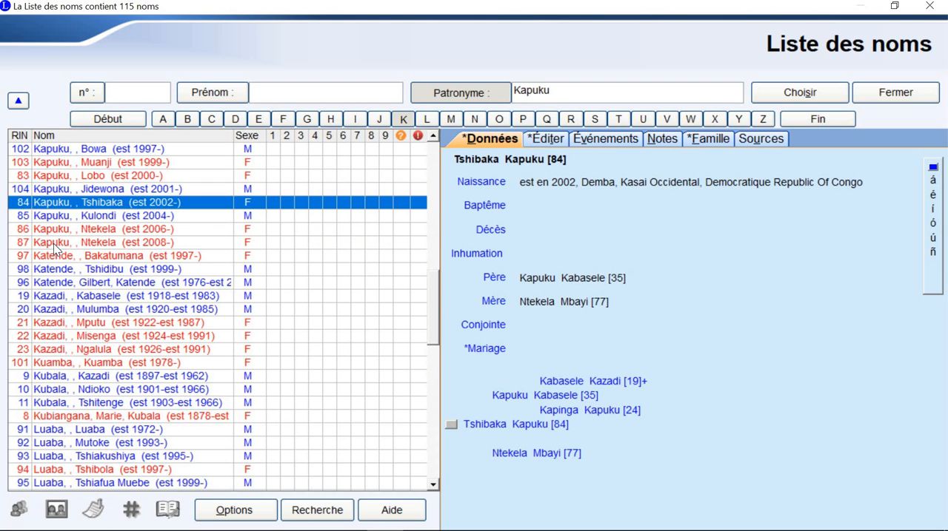
{"action": "key", "text": "Up"}
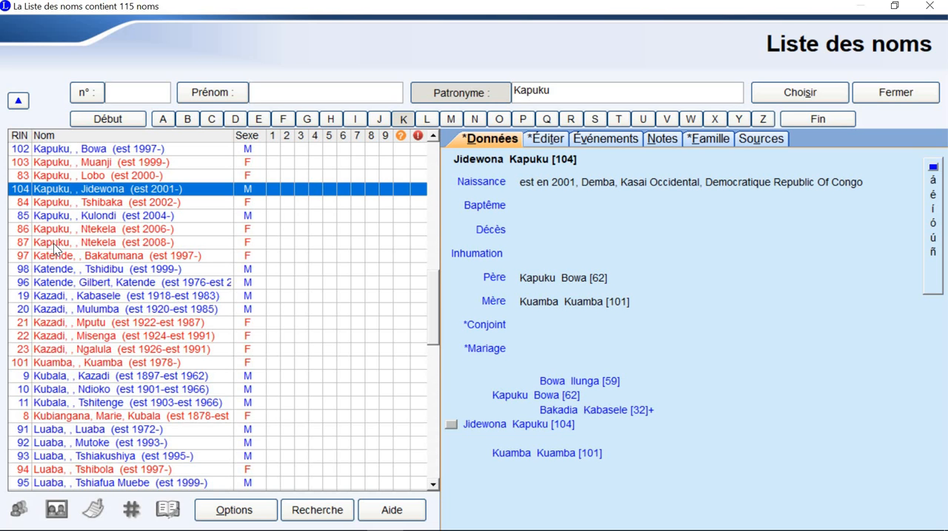
{"action": "key", "text": "Up"}
{"action": "key", "text": "Up"}
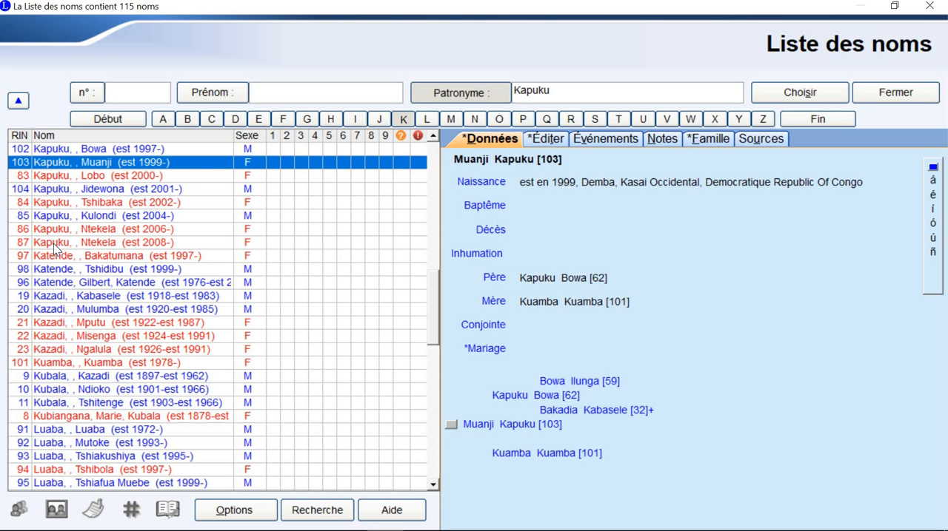
{"action": "key", "text": "Up"}
{"action": "key", "text": "Up"}
{"action": "key", "text": "Up"}
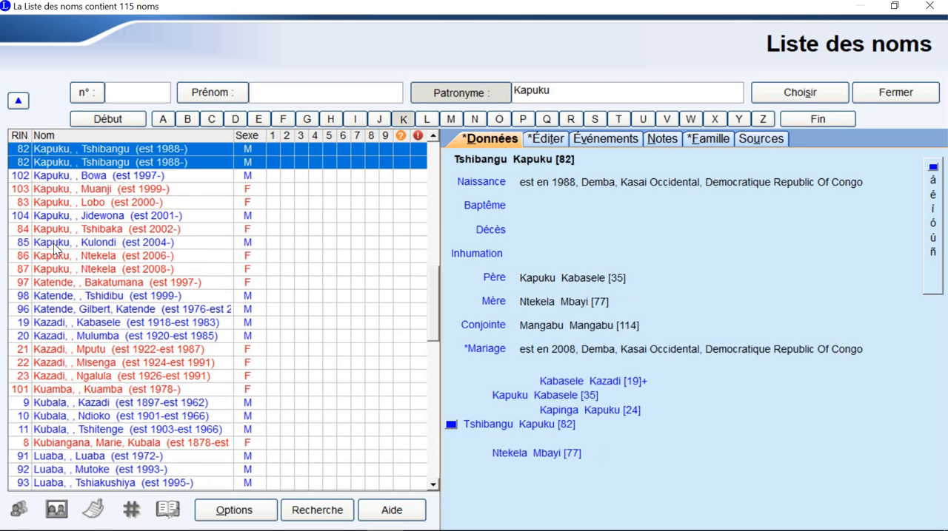
{"action": "key", "text": "Up"}
{"action": "key", "text": "Up"}
{"action": "key", "text": "Up"}
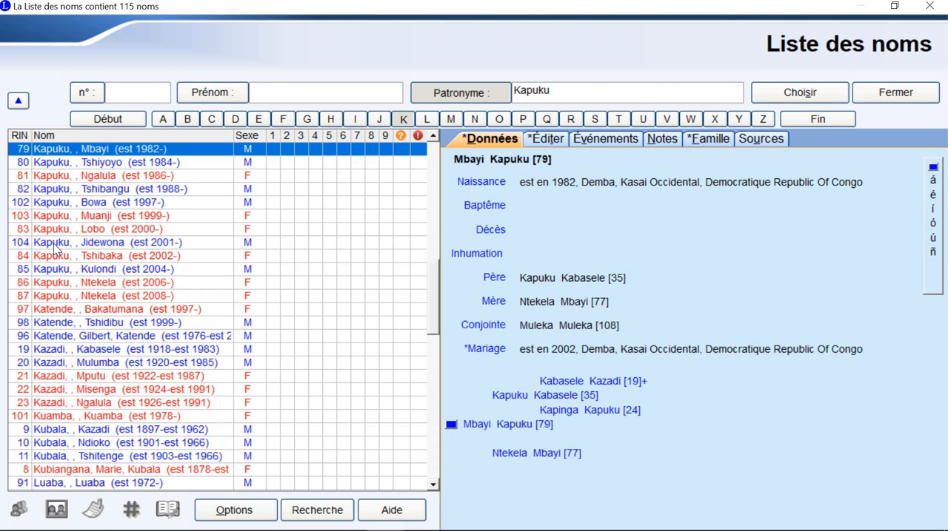
{"action": "key", "text": "Up"}
{"action": "key", "text": "Up"}
{"action": "key", "text": "Up"}
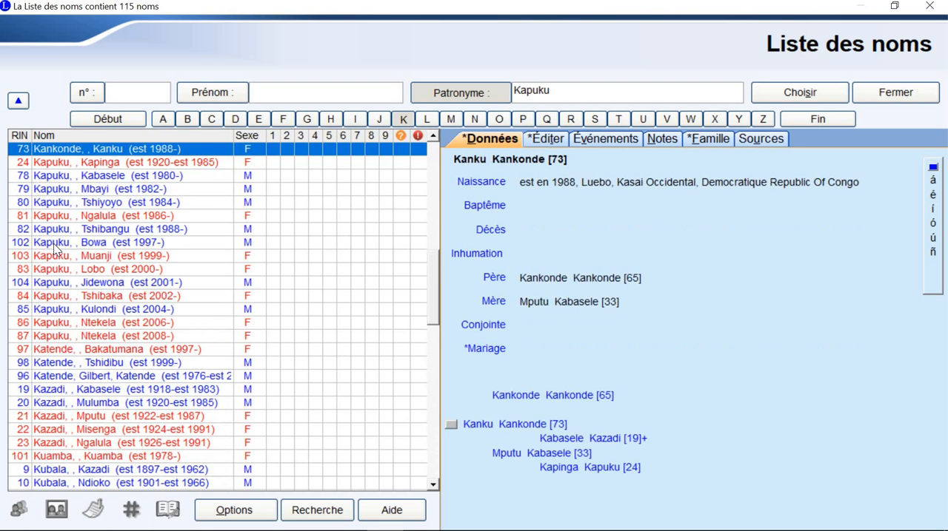
{"action": "key", "text": "Up"}
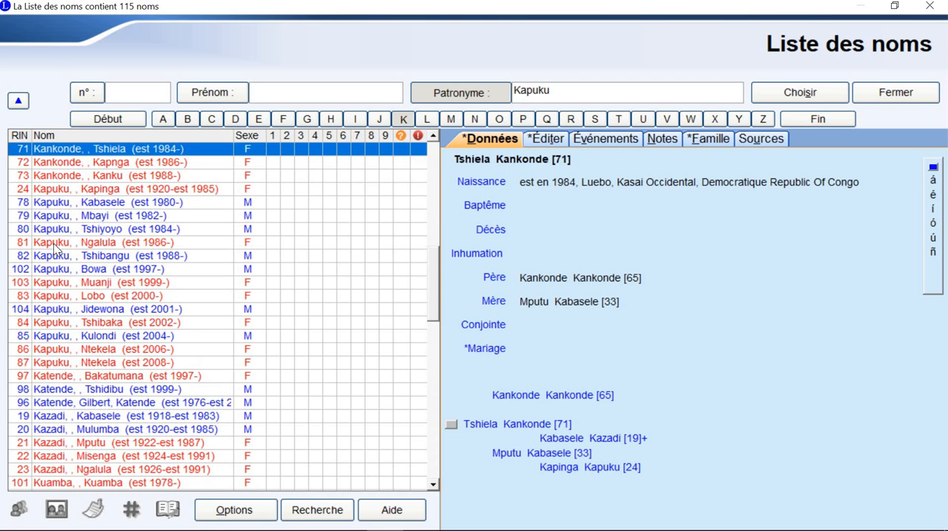
Step: Recheck the details of the same surname entries in order, from the earliest birth forward to the 2006 birth
{"action": "key", "text": "Down"}
{"action": "key", "text": "Down"}
{"action": "key", "text": "Down"}
{"action": "key", "text": "Down"}
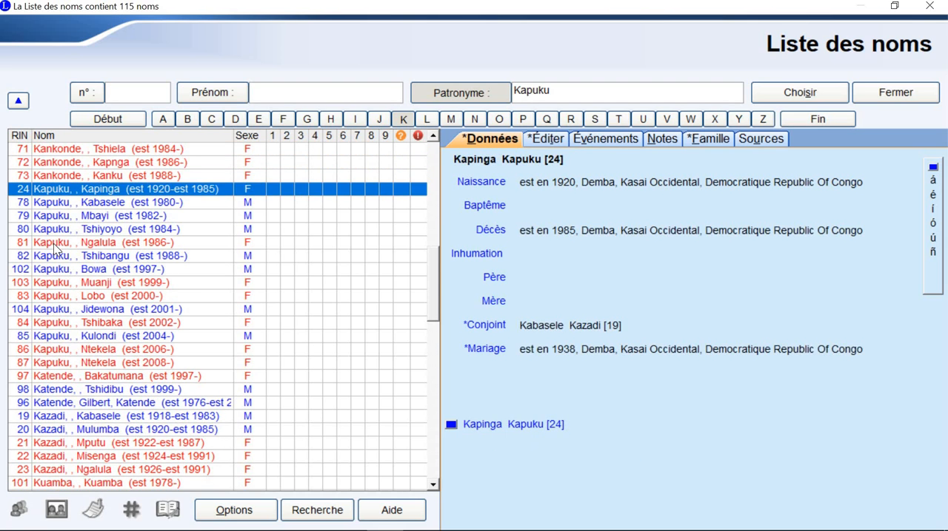
{"action": "key", "text": "Down"}
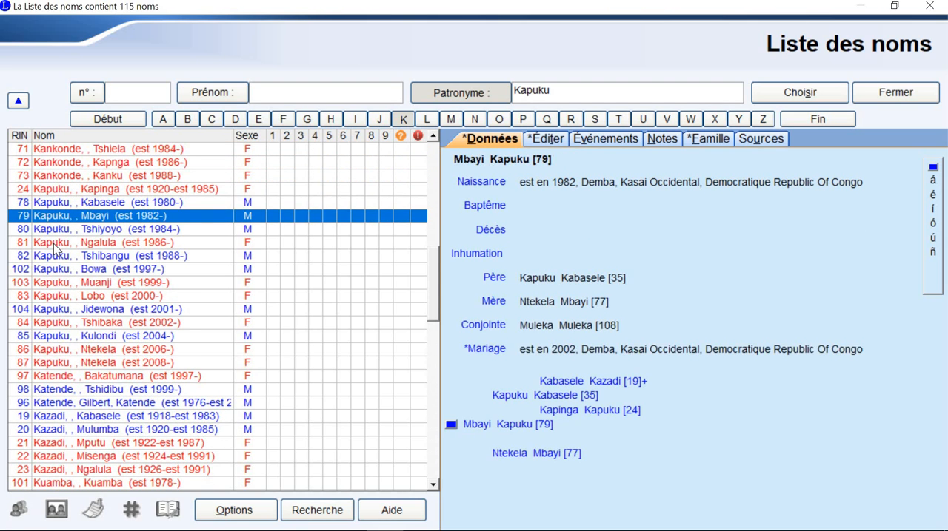
{"action": "key", "text": "Down"}
{"action": "key", "text": "Down"}
{"action": "key", "text": "Down"}
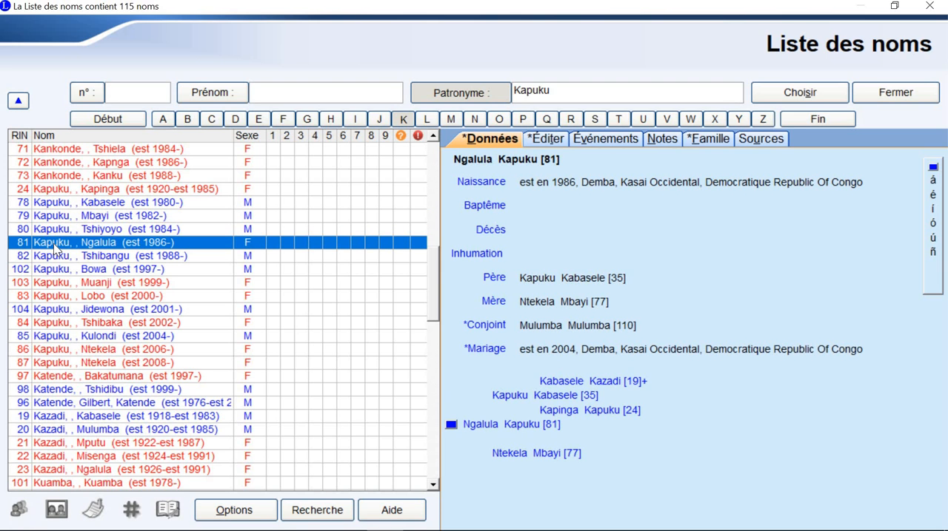
{"action": "key", "text": "Down"}
{"action": "key", "text": "Down"}
{"action": "key", "text": "Down"}
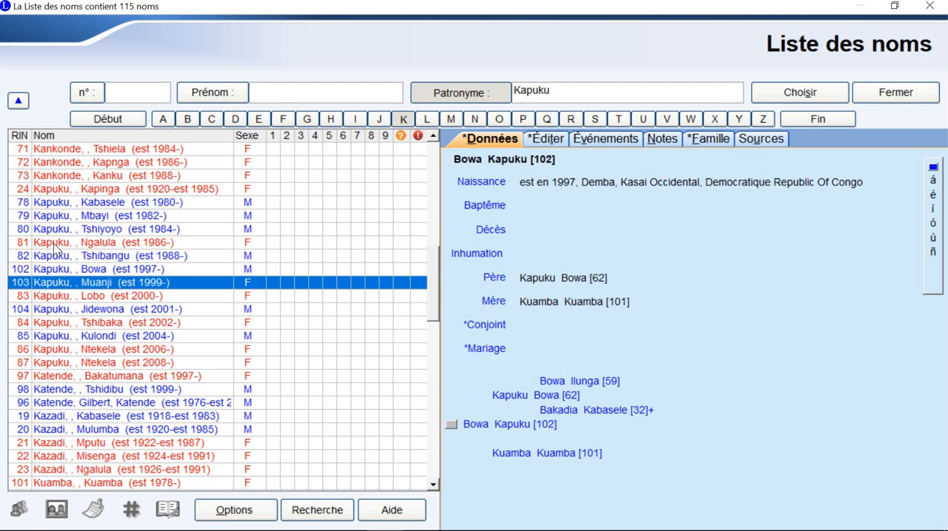
{"action": "key", "text": "Down"}
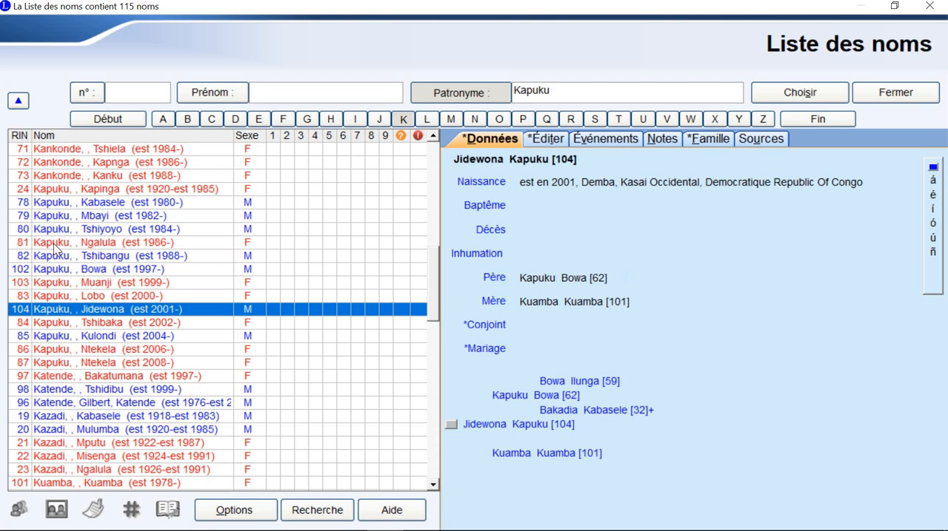
{"action": "key", "text": "Down"}
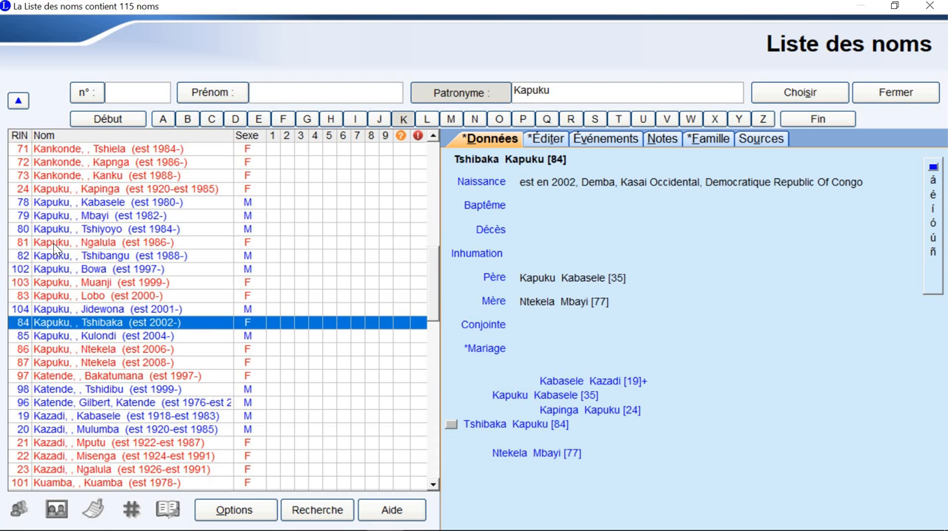
{"action": "key", "text": "Down"}
{"action": "key", "text": "Down"}
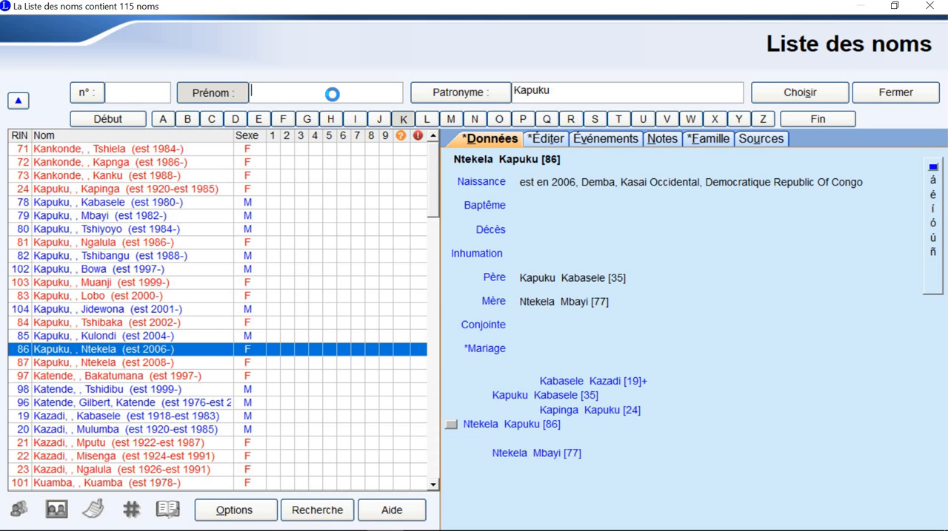
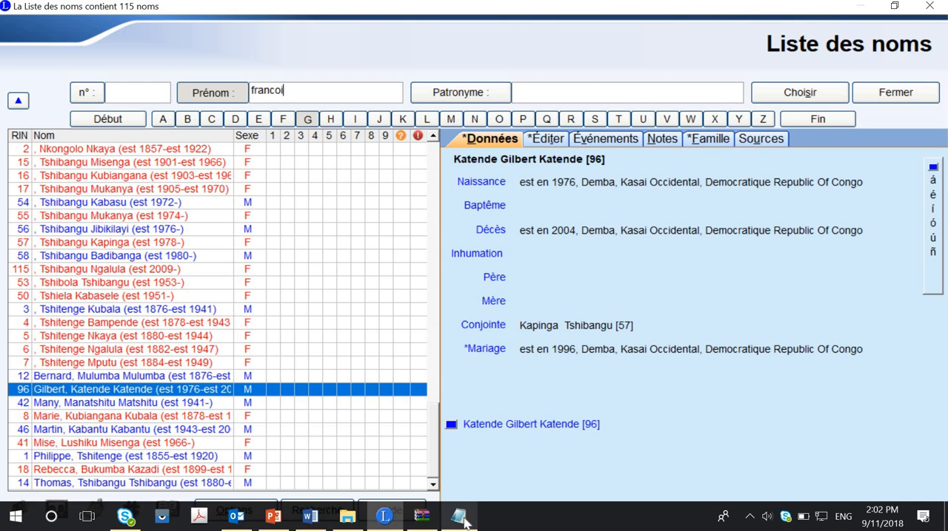
Step: Search the names by Prénom for the interviewee's firstName, checking its spelling in the metadata file, and open the highlighted person's family
{"action": "left_click", "coordinate": [461, 518]}
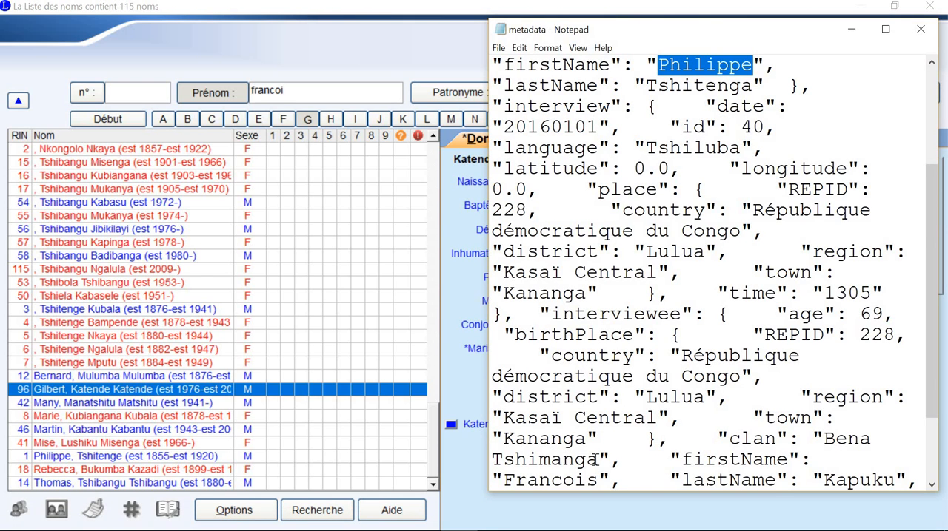
{"action": "scroll", "coordinate": [695, 459], "scroll_direction": "down", "scroll_amount": 1}
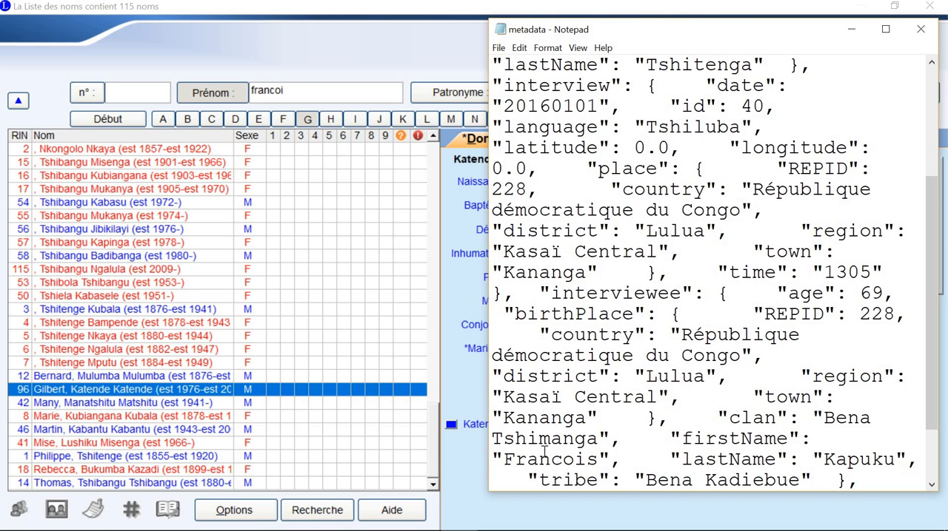
{"action": "left_click", "coordinate": [317, 87]}
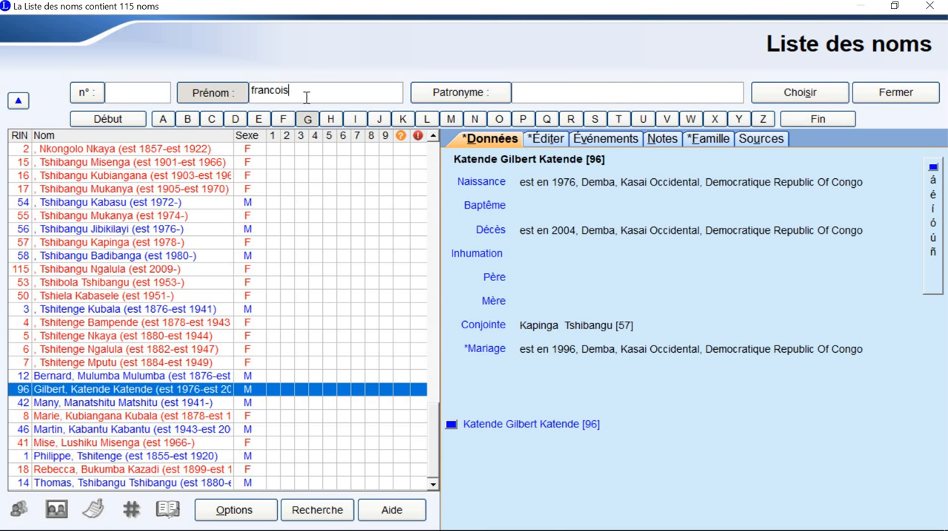
{"action": "scroll", "coordinate": [160, 349], "scroll_direction": "up", "scroll_amount": 1}
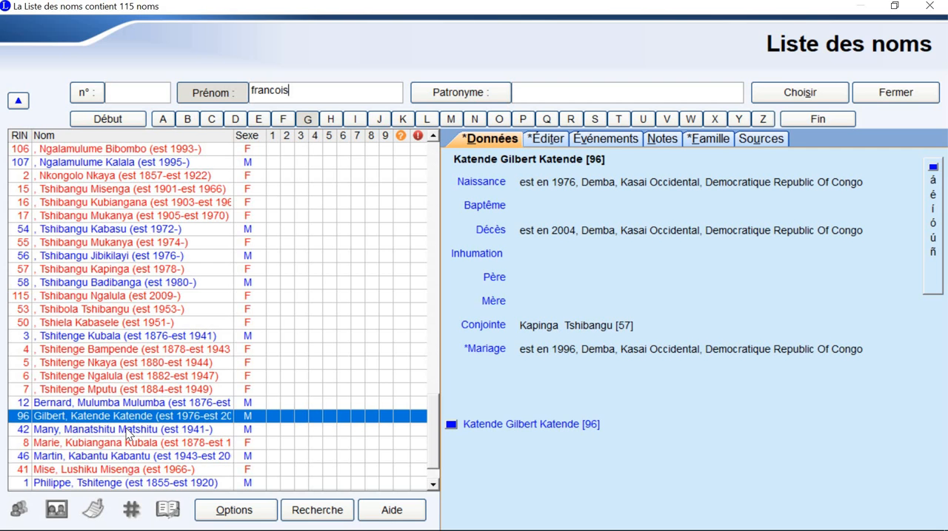
{"action": "scroll", "coordinate": [128, 433], "scroll_direction": "down", "scroll_amount": 1}
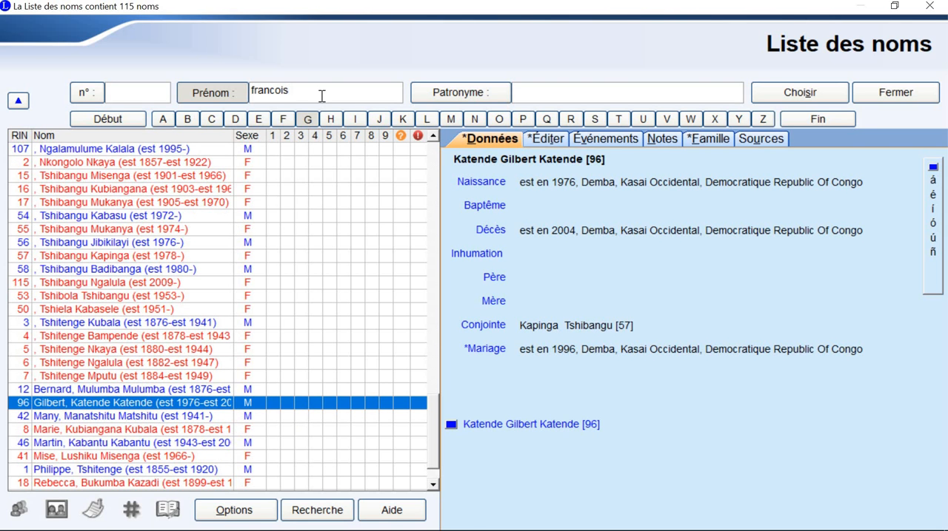
{"action": "key", "text": "Return"}
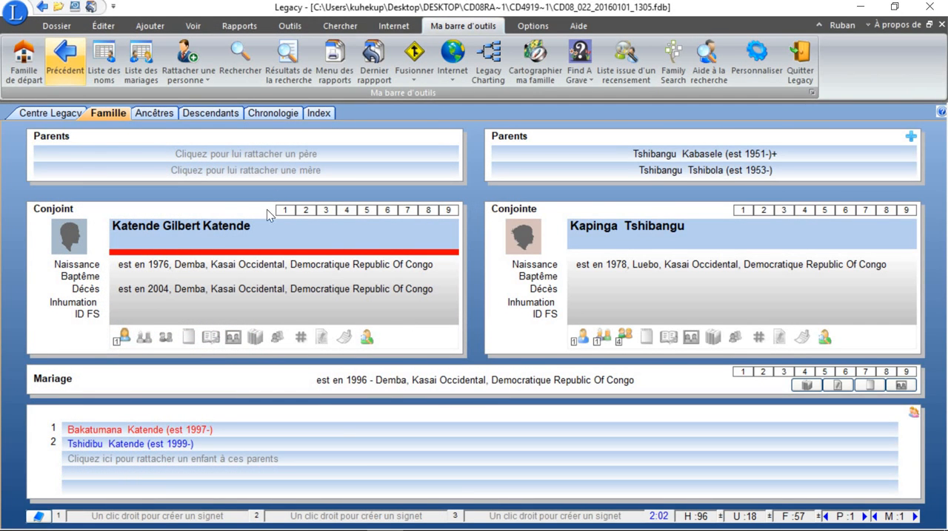
Step: Reopen the Liste des noms, search it by Prénom for the interviewee's lastName, and clear the search text
{"action": "left_click", "coordinate": [103, 71]}
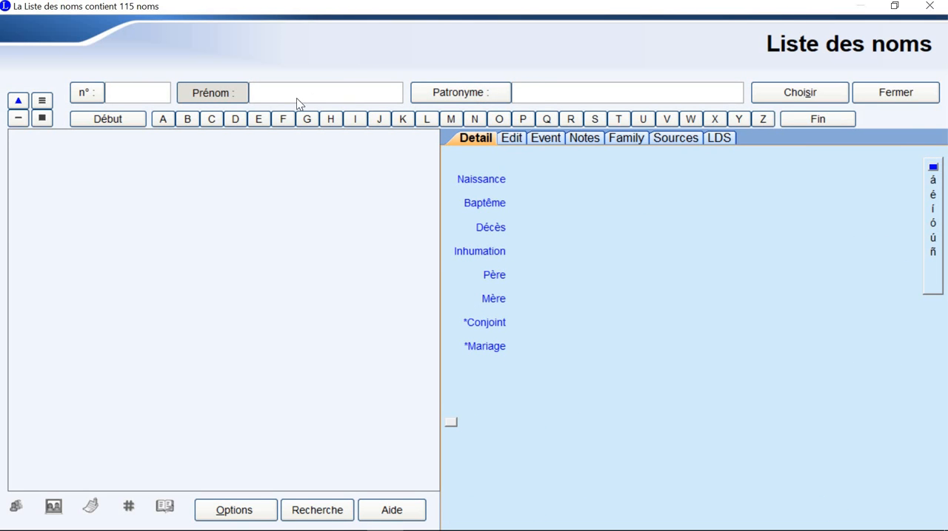
{"action": "left_click", "coordinate": [552, 93]}
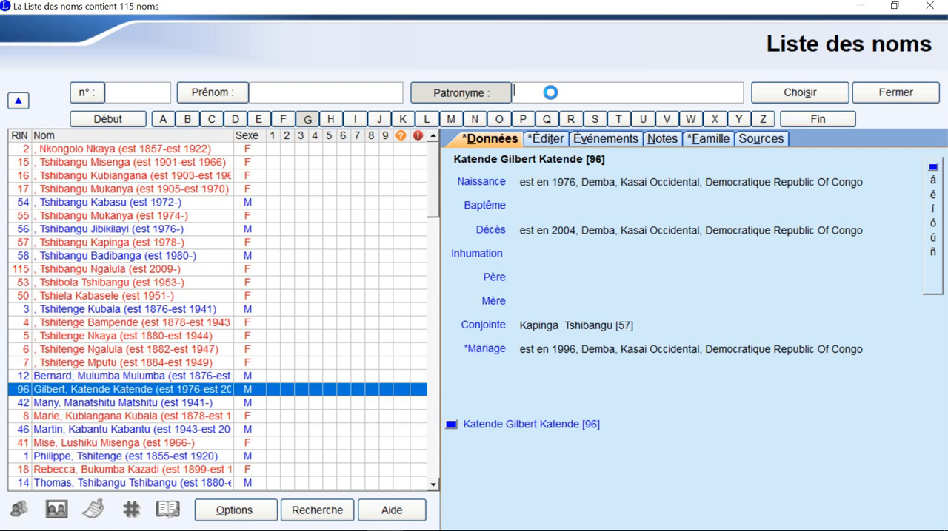
{"action": "left_click", "coordinate": [362, 93]}
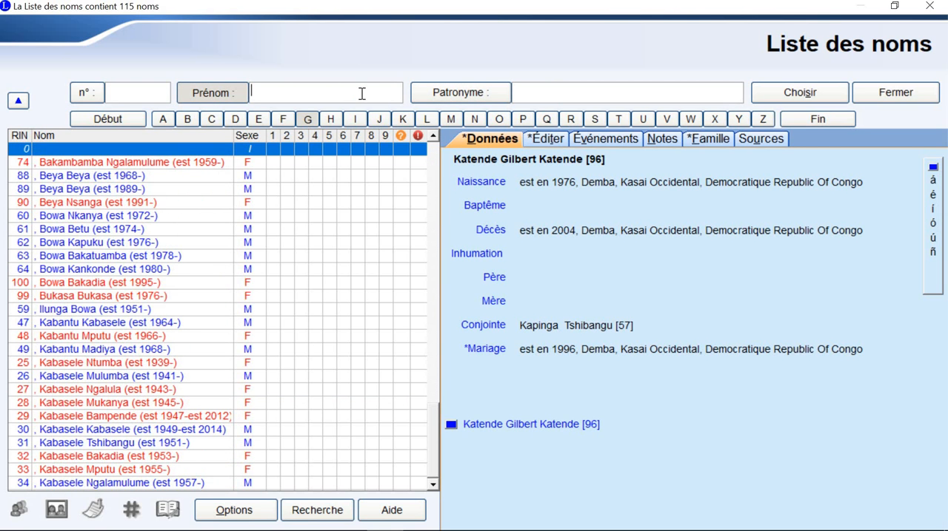
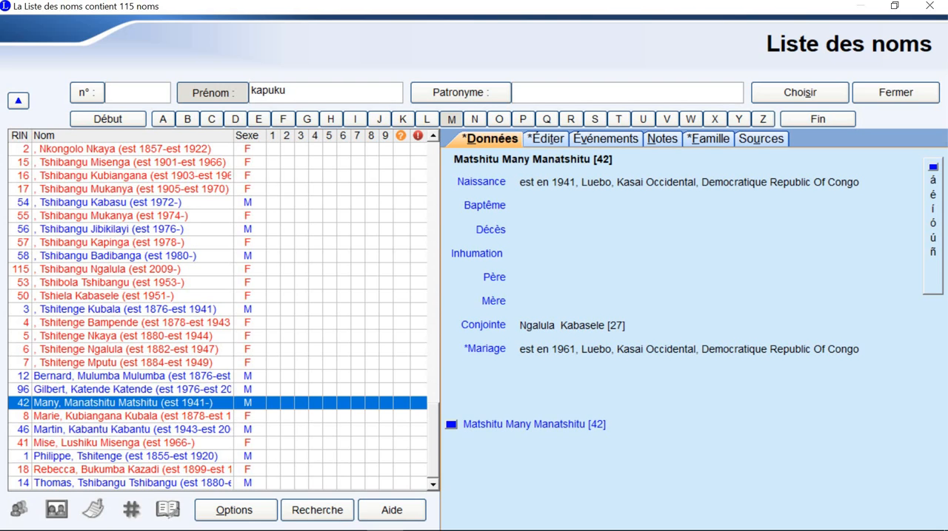
Step: Search the names by Patronyme, first for the interviewee's firstName and again for the start of the lastName
{"action": "left_click", "coordinate": [529, 86]}
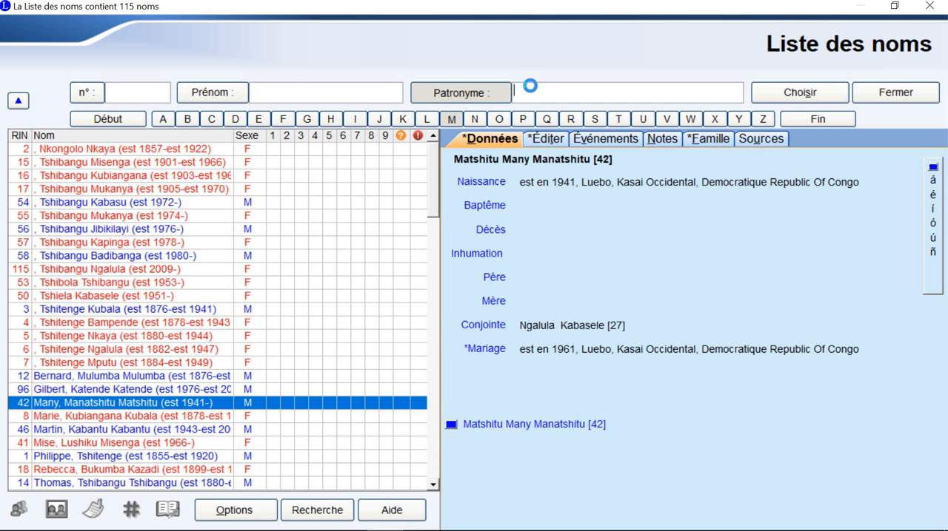
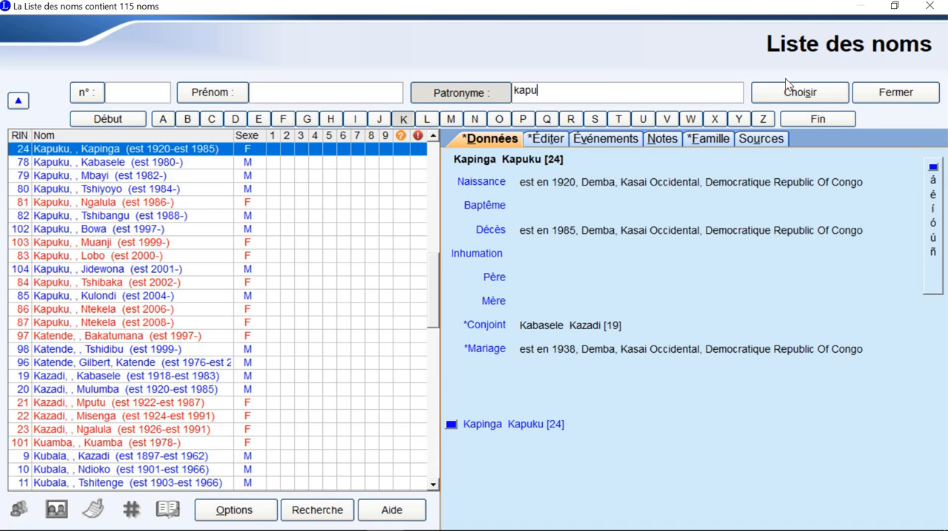
Step: Check the CD08 Report Update message in Outlook and reread the interviewee's details in the metadata file
{"action": "mouse_move", "coordinate": [284, 528]}
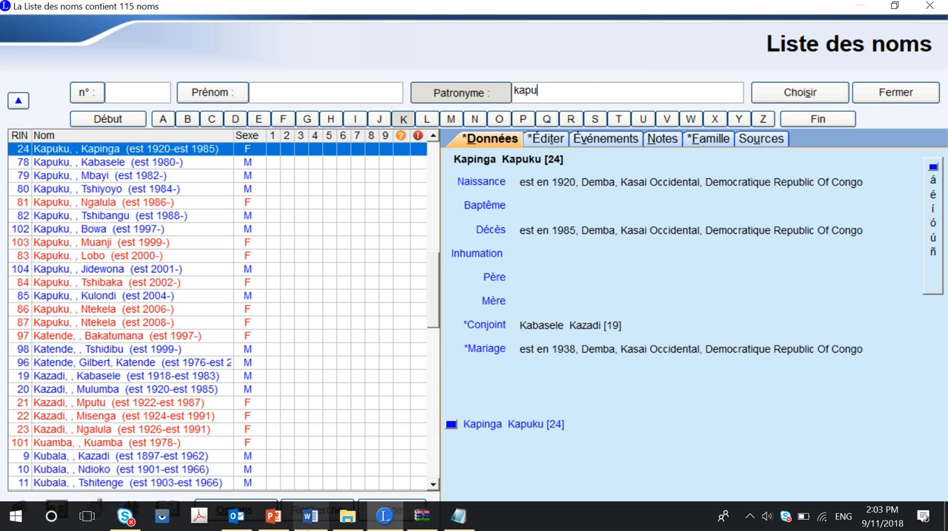
{"action": "left_click", "coordinate": [239, 524]}
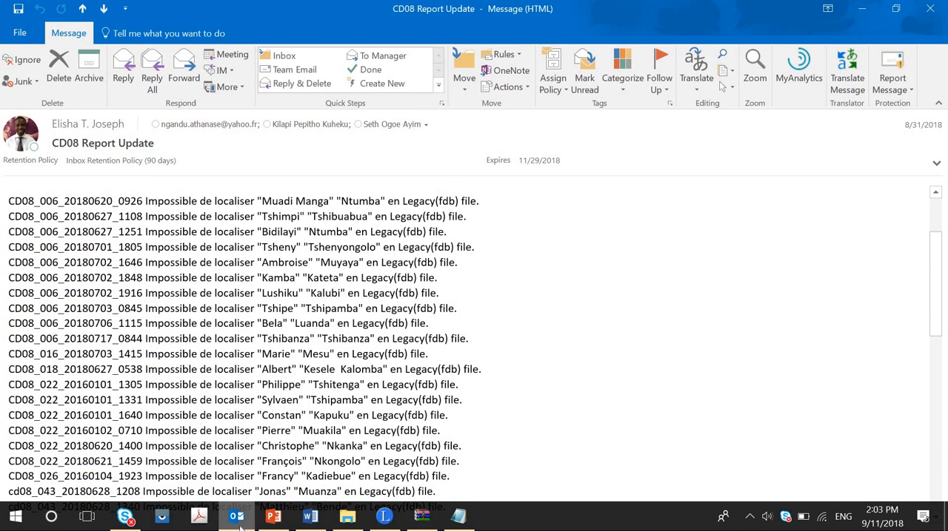
{"action": "left_click", "coordinate": [237, 522]}
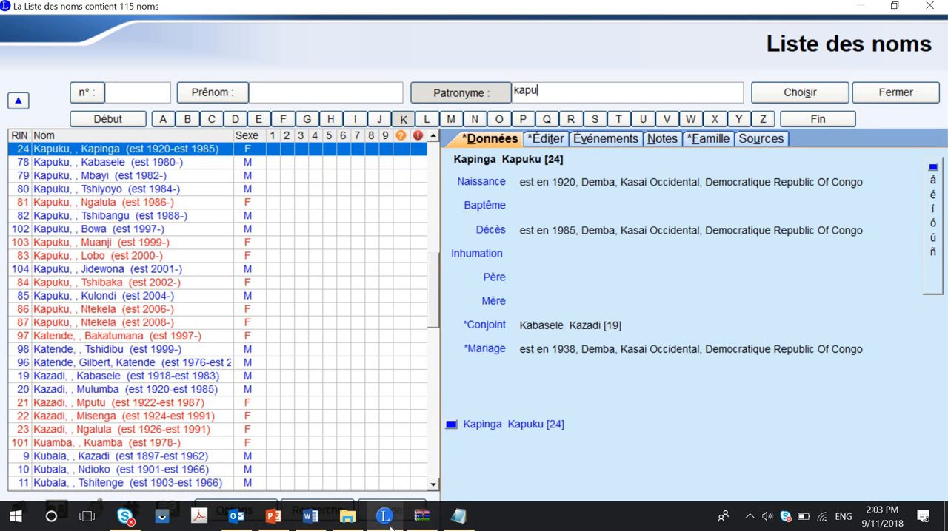
{"action": "left_click", "coordinate": [459, 519]}
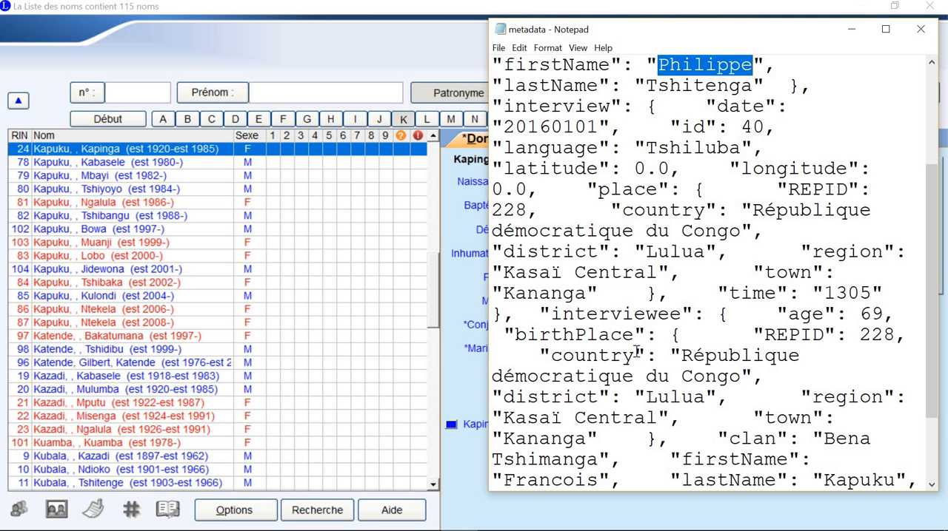
{"action": "mouse_move", "coordinate": [441, 521]}
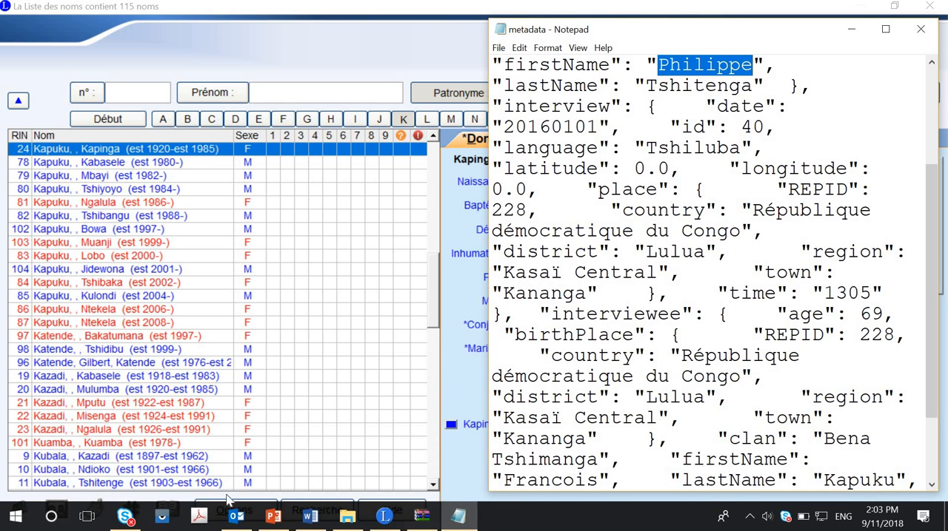
Step: Switch to Calculator and work out the interviewee's birth year by subtracting the age 69 from 2018
{"action": "key", "text": "super"}
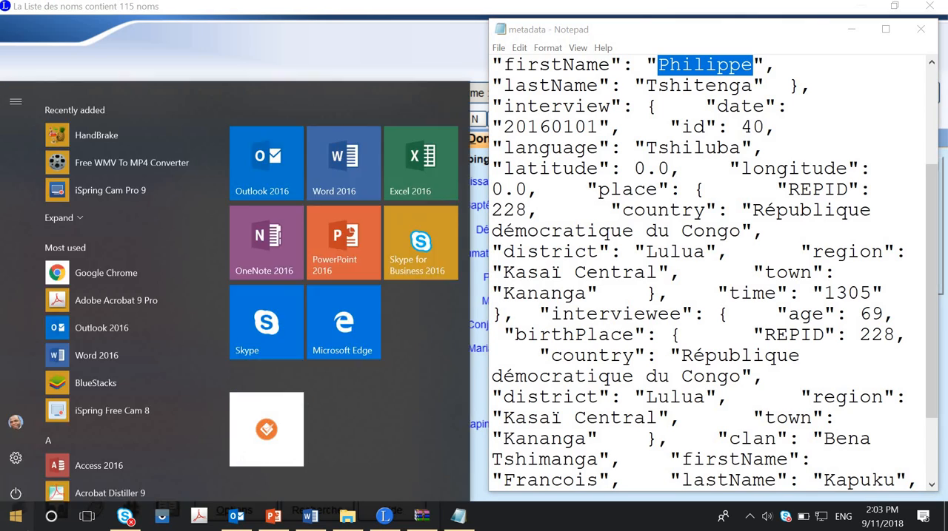
{"action": "type", "text": "calcu"}
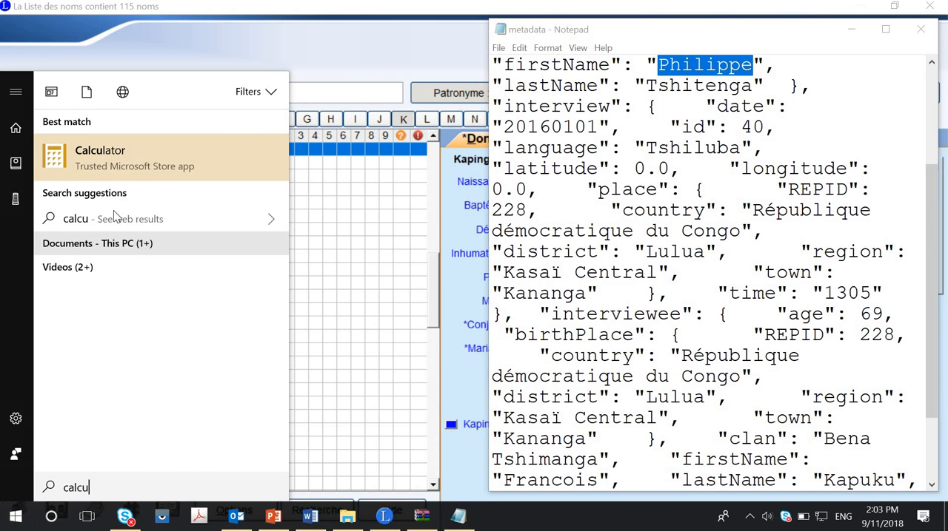
{"action": "left_click", "coordinate": [128, 157]}
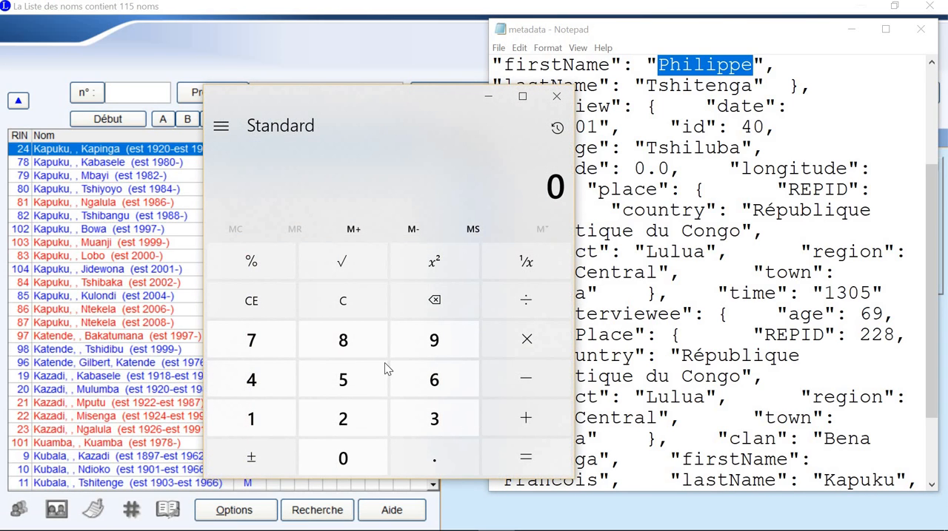
{"action": "left_click", "coordinate": [317, 417]}
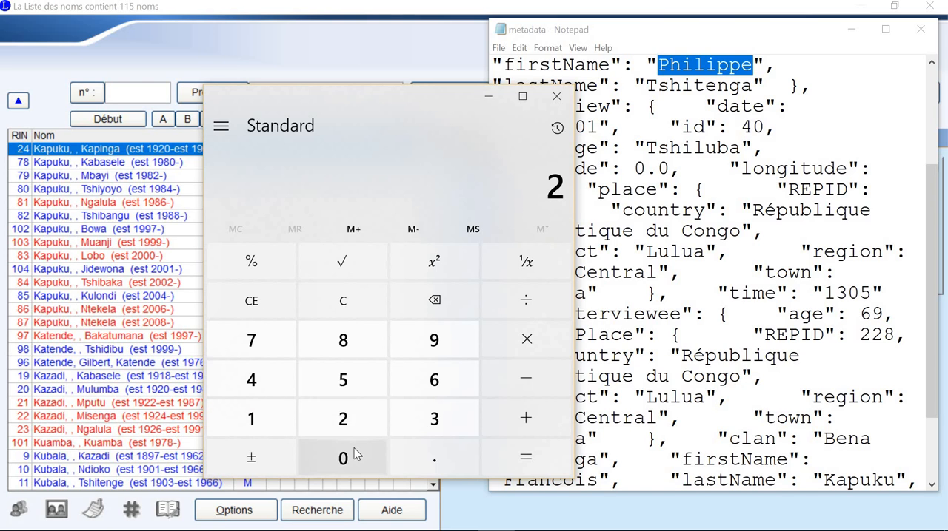
{"action": "left_click", "coordinate": [357, 453]}
{"action": "left_click", "coordinate": [268, 419]}
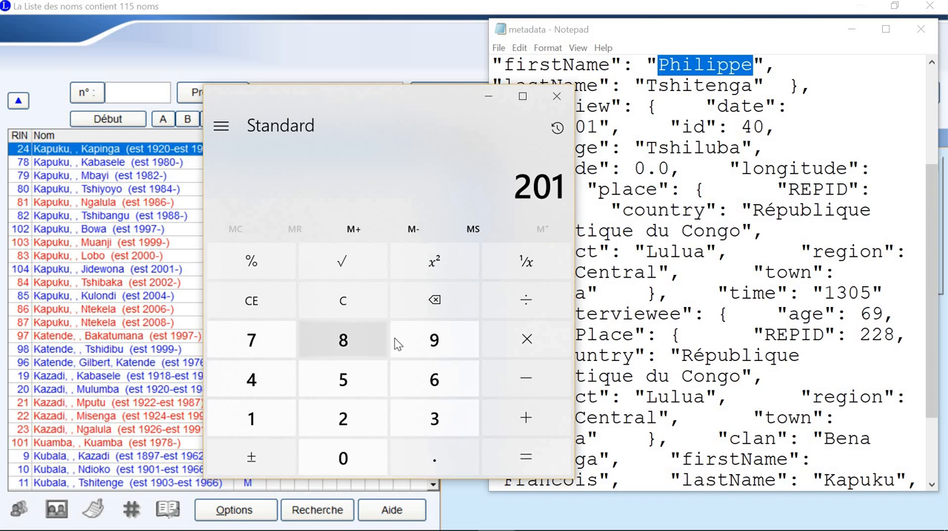
{"action": "left_click", "coordinate": [350, 340]}
{"action": "left_click", "coordinate": [492, 373]}
{"action": "left_click", "coordinate": [434, 362]}
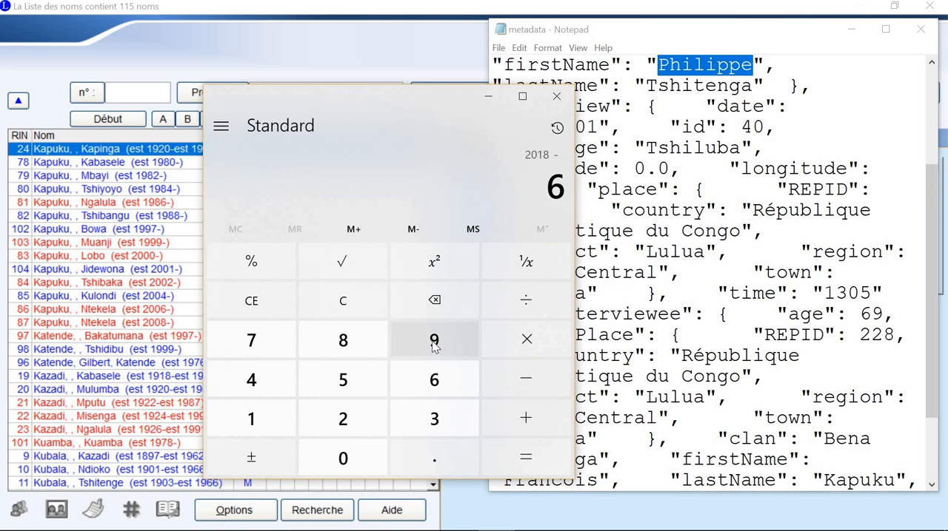
{"action": "left_click", "coordinate": [434, 345]}
{"action": "left_click", "coordinate": [546, 463]}
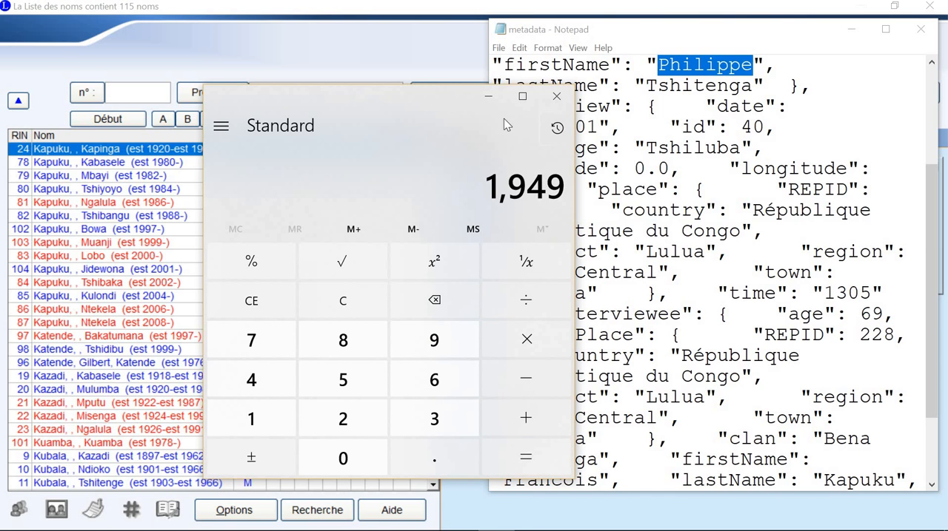
{"action": "left_click", "coordinate": [488, 99]}
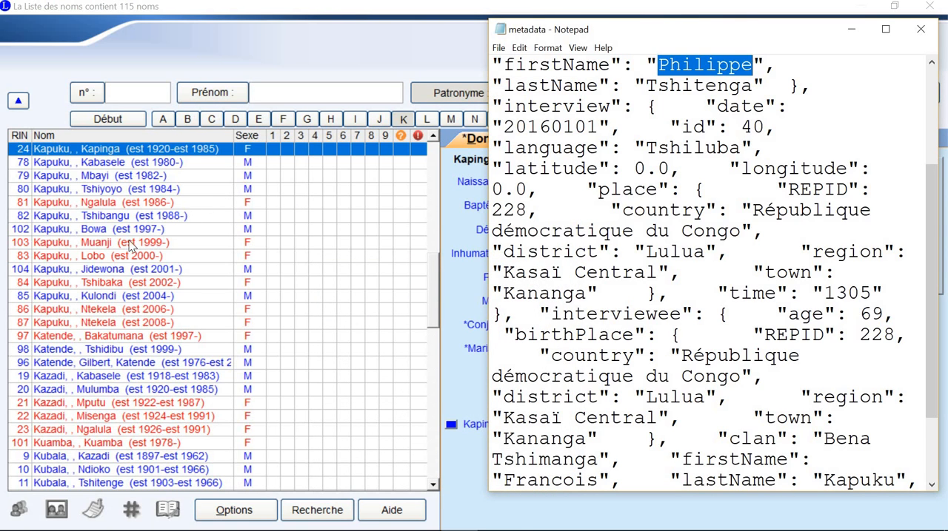
Step: Examine the birth dates, parents and spouses of the people in the Liste des noms who share the interviewee's lastName
{"action": "left_click", "coordinate": [74, 177]}
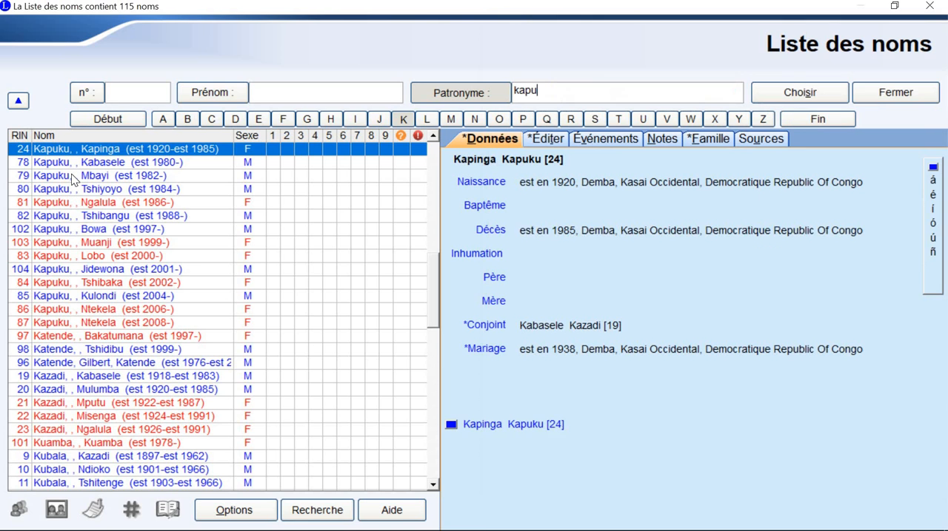
{"action": "scroll", "coordinate": [74, 180], "scroll_direction": "up", "scroll_amount": 2}
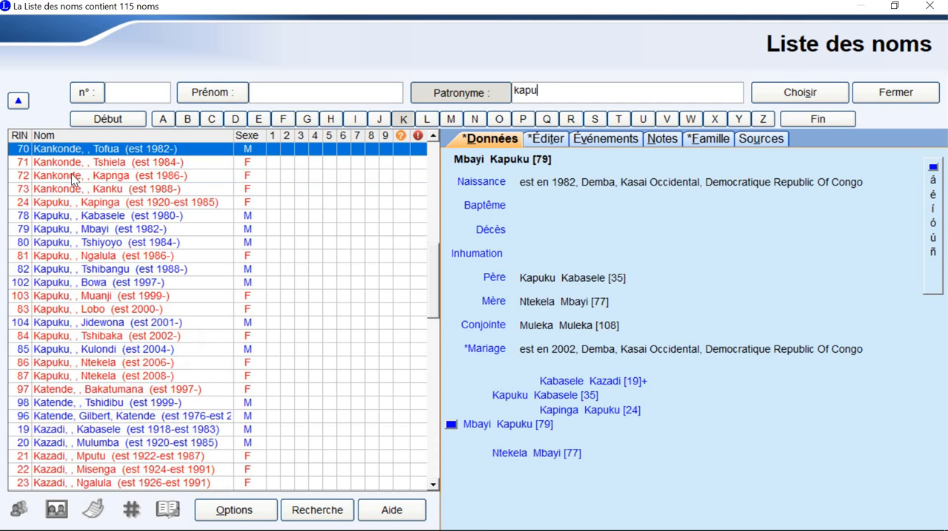
{"action": "key", "text": "Down"}
{"action": "key", "text": "Down"}
{"action": "key", "text": "Down"}
{"action": "key", "text": "Down"}
{"action": "key", "text": "Down"}
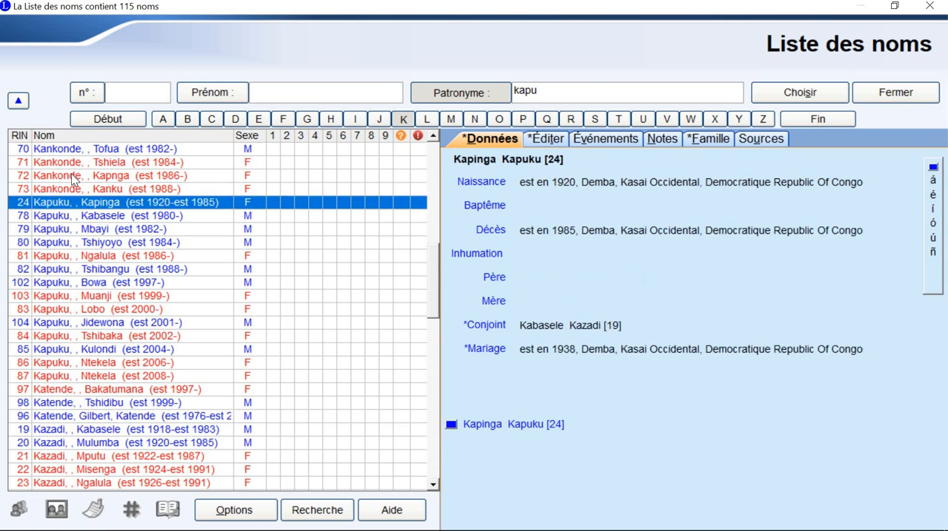
{"action": "key", "text": "Down"}
{"action": "key", "text": "Down"}
{"action": "key", "text": "Down"}
{"action": "key", "text": "Down"}
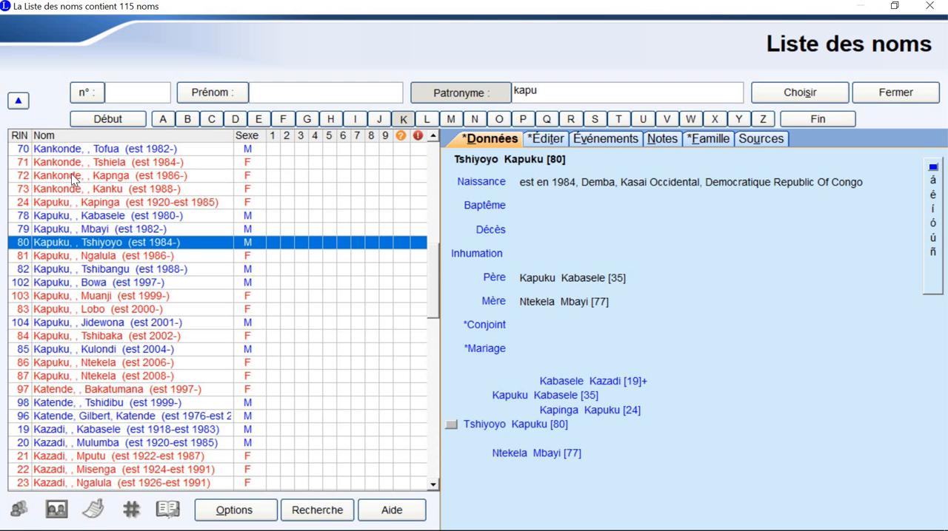
{"action": "key", "text": "Down"}
{"action": "key", "text": "Down"}
{"action": "key", "text": "Down"}
{"action": "key", "text": "Down"}
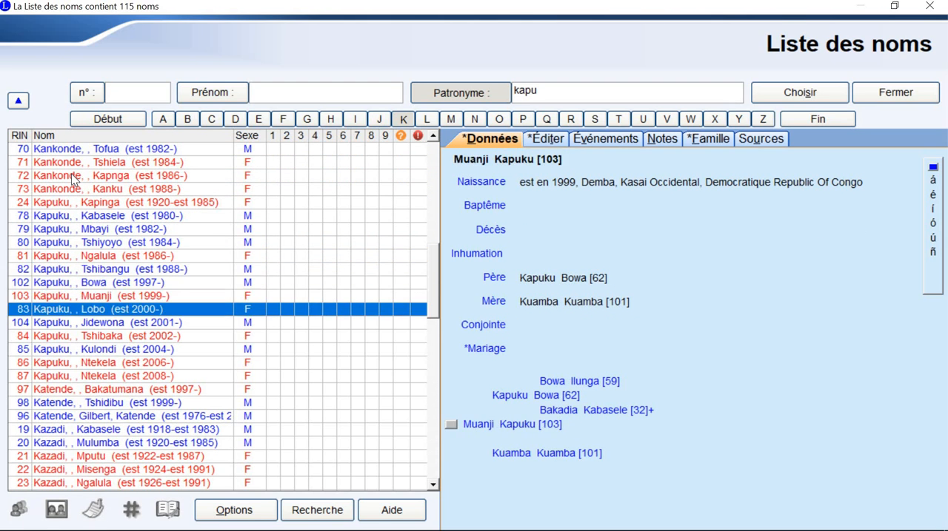
{"action": "key", "text": "Down"}
{"action": "key", "text": "Down"}
{"action": "key", "text": "Down"}
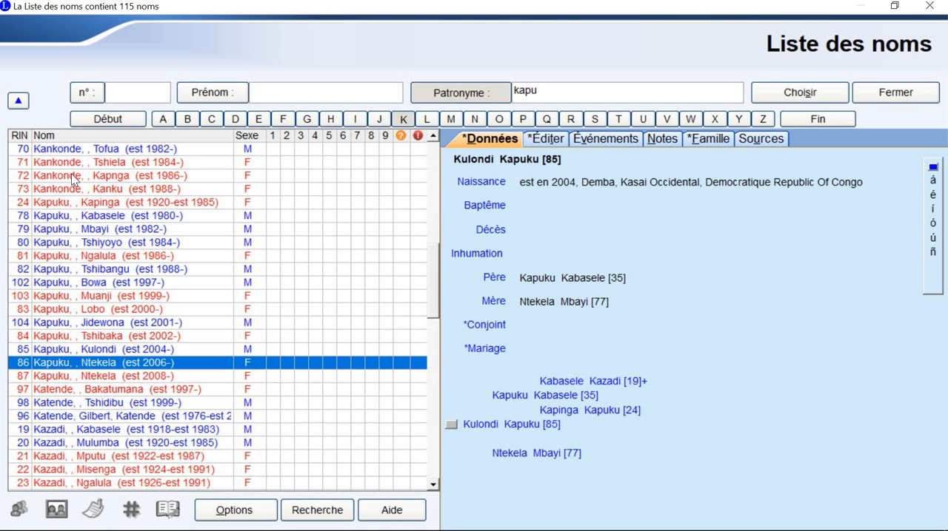
{"action": "key", "text": "Down"}
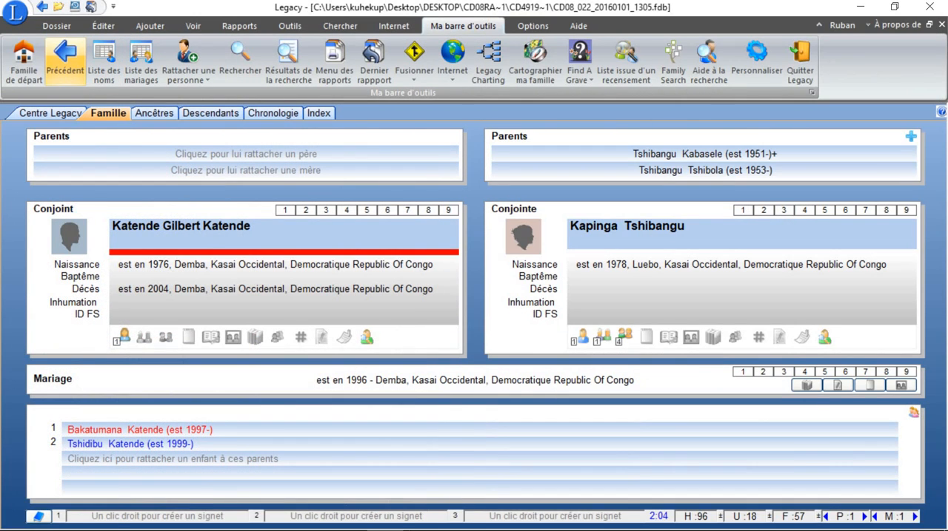
Step: Reread the interviewee and interviewer details in the metadata file and close it
{"action": "left_click", "coordinate": [459, 518]}
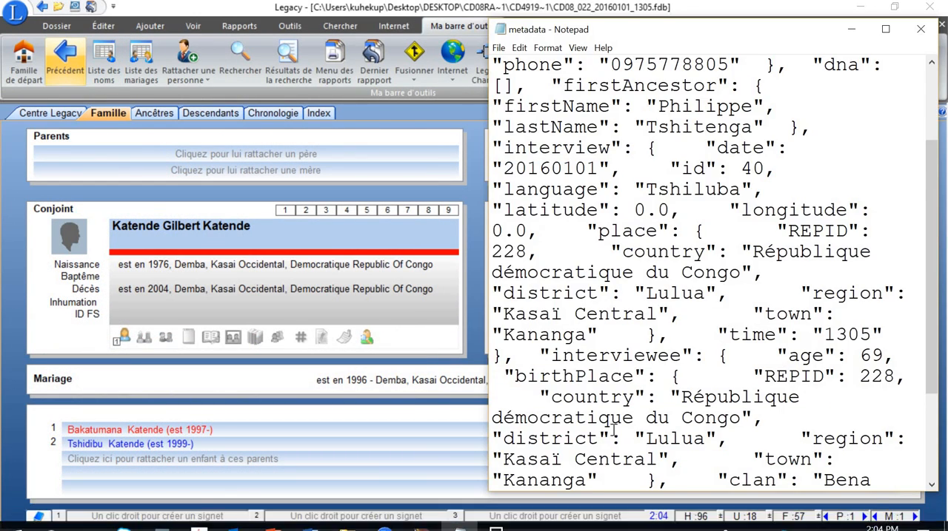
{"action": "scroll", "coordinate": [613, 429], "scroll_direction": "down", "scroll_amount": 3}
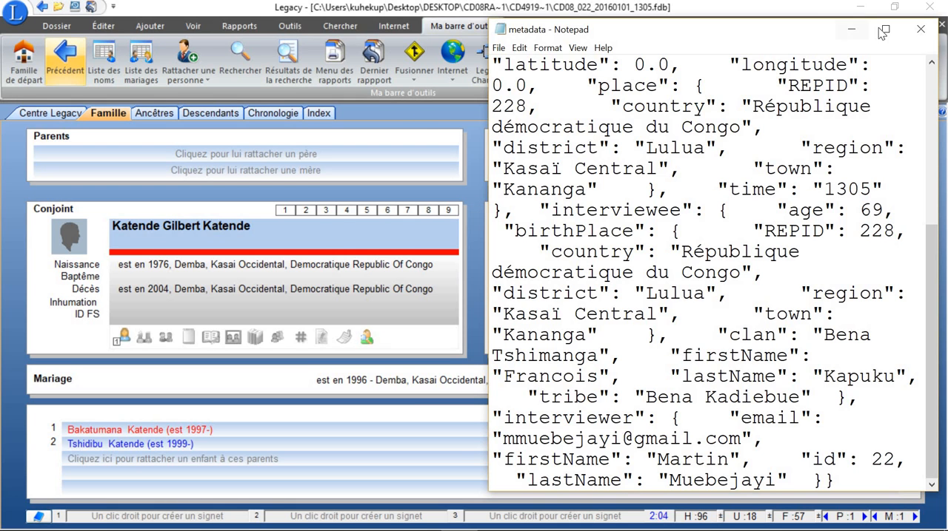
{"action": "left_click", "coordinate": [918, 31]}
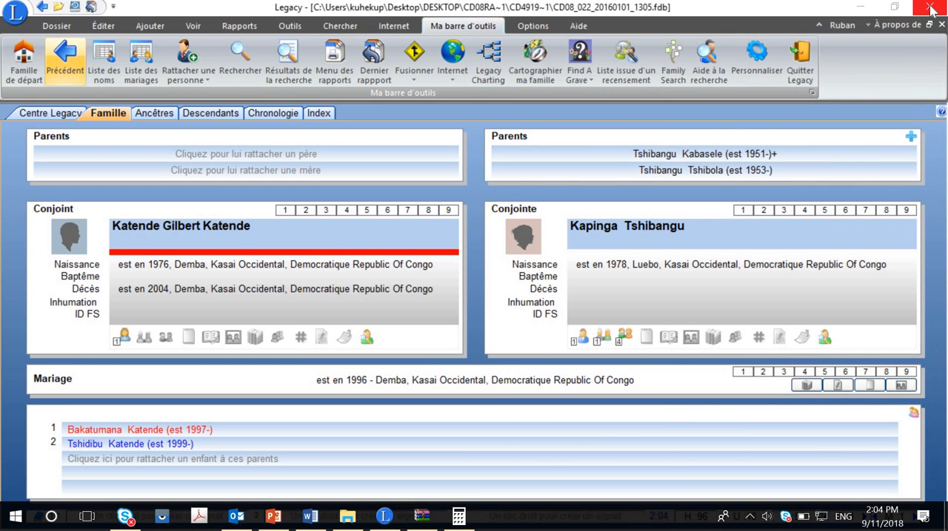
Step: Close the Legacy family file, the CD08_022_20160101_1305.zip archive and the interview's folder window
{"action": "left_click", "coordinate": [930, 9]}
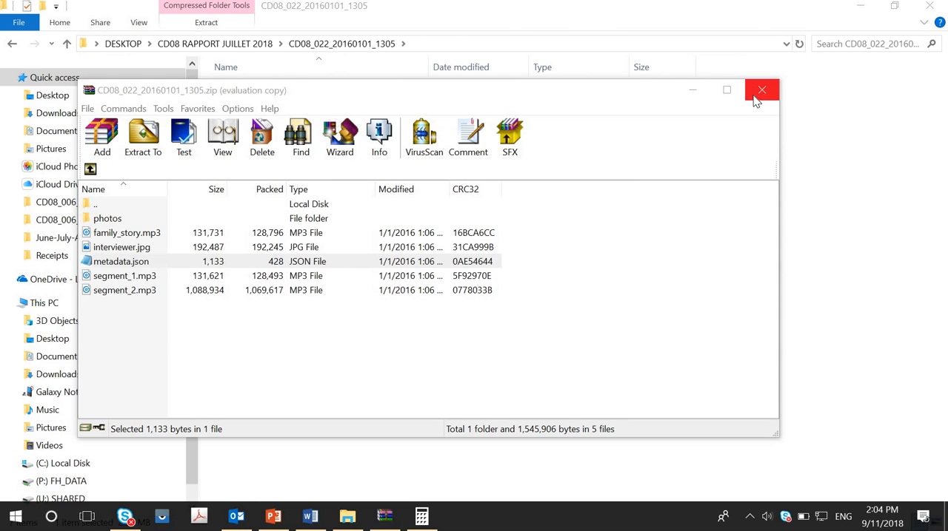
{"action": "left_click", "coordinate": [756, 98]}
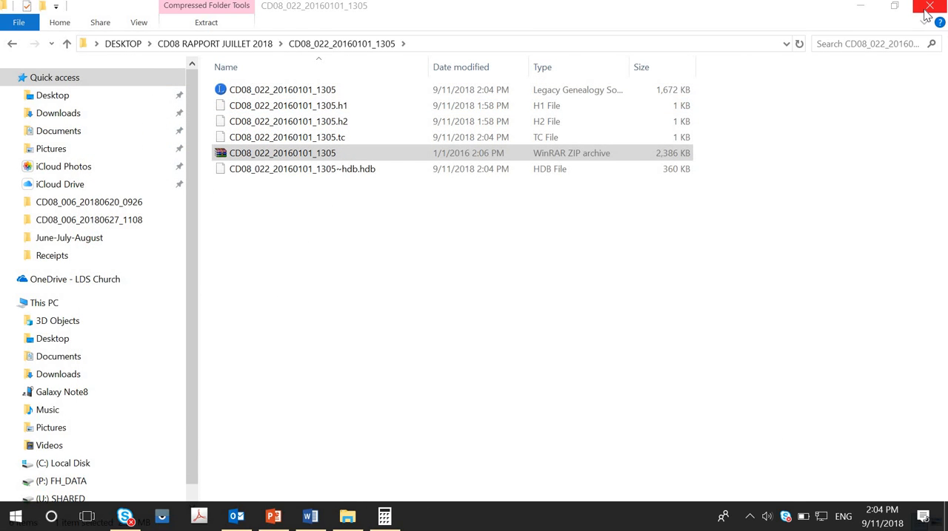
{"action": "left_click", "coordinate": [933, 8]}
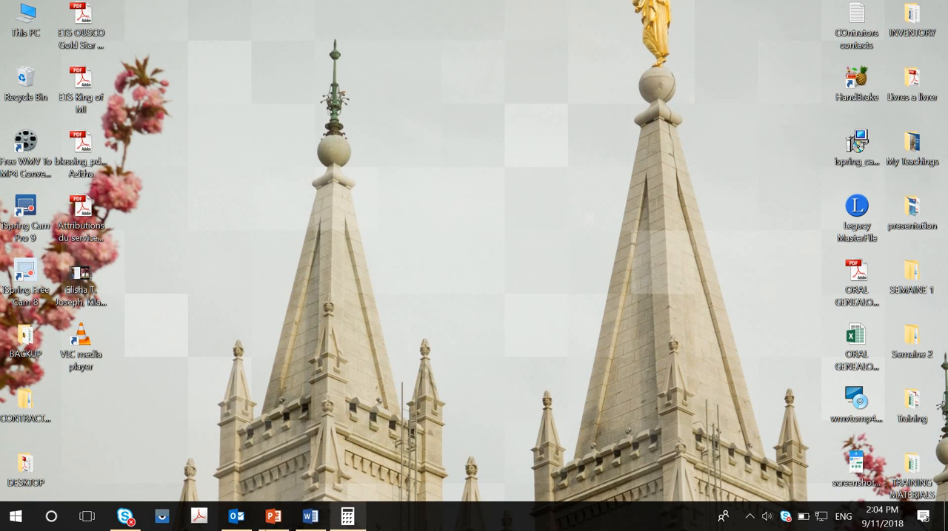